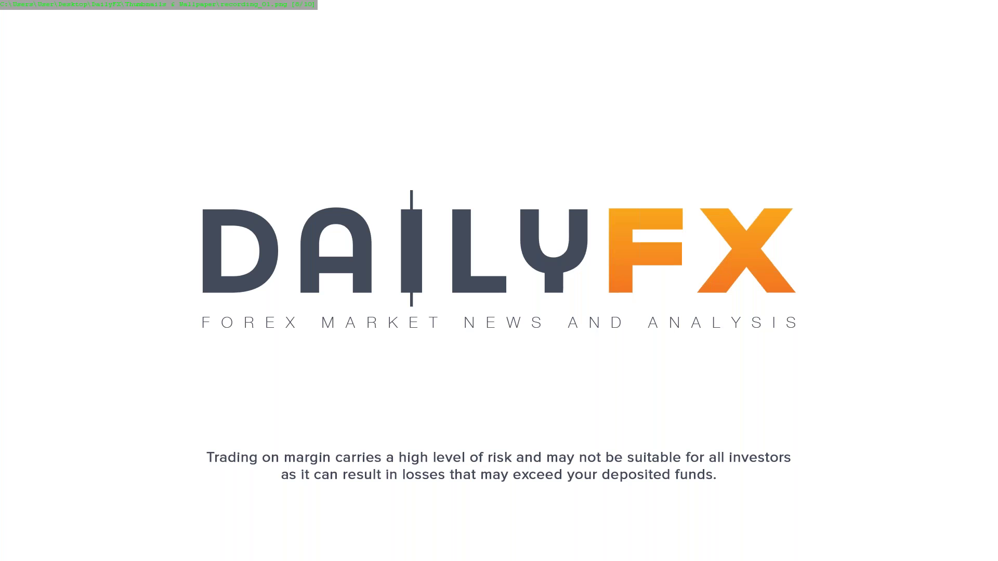
- Exit full-screen view of the DailyFX title image
key(Return)
- Close the DailyFX title image to reveal the annotated DXY daily chart
key(Escape)
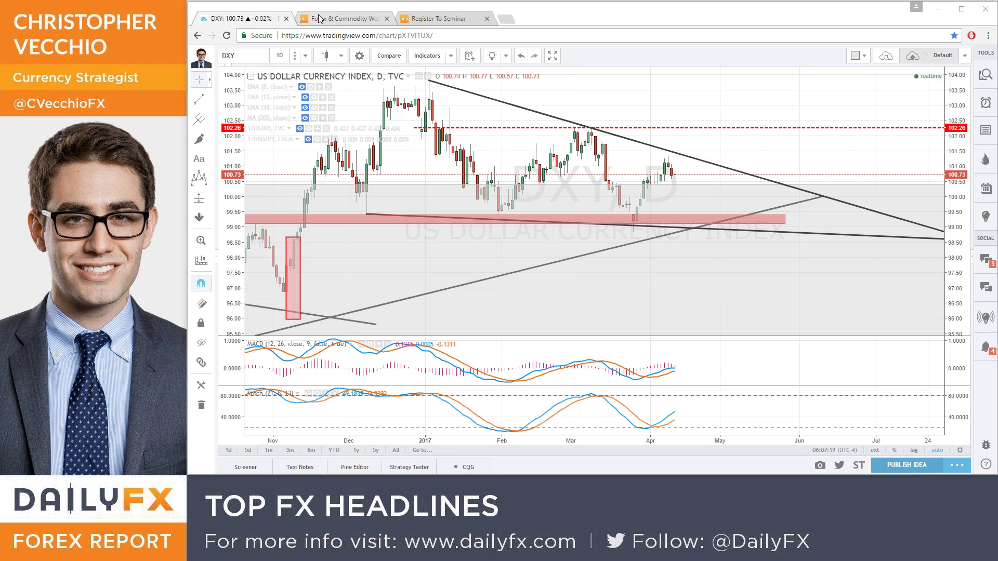
- Open DailyFX's Economic Calendar from the Calendars menu and scroll through its event list
click(343, 18)
mouse_move(360, 61)
mouse_move(404, 62)
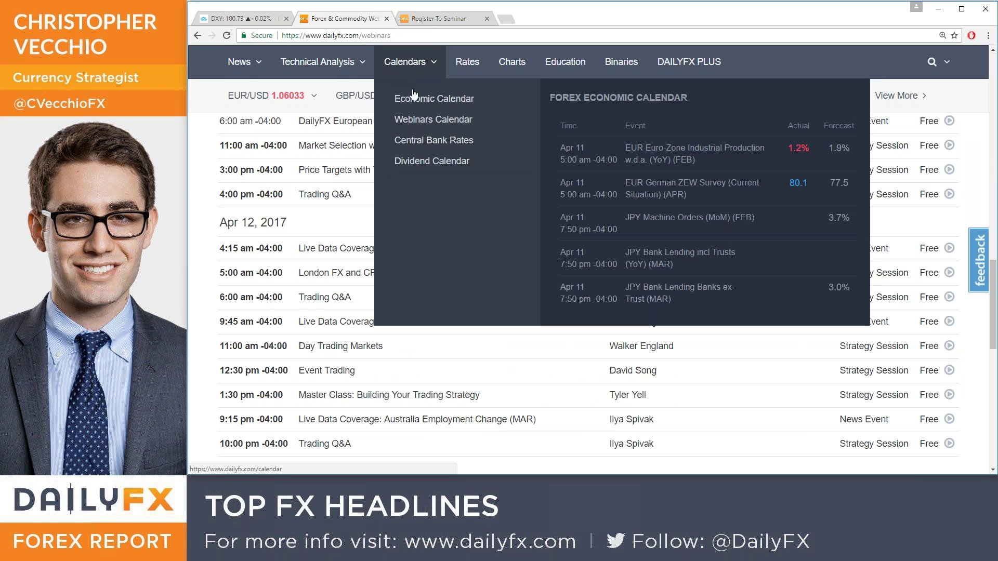
click(415, 99)
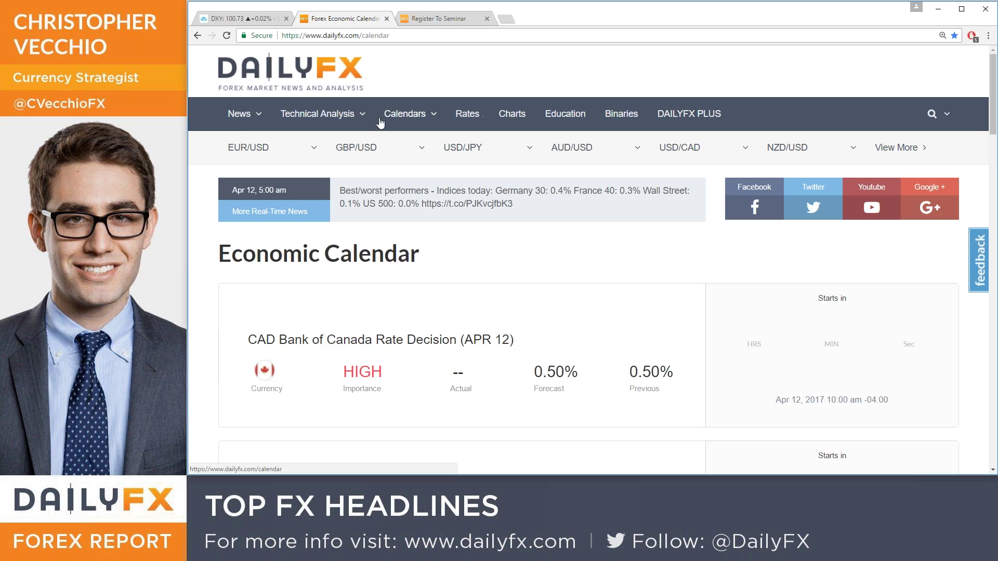
scroll(482, 306, down, 1)
scroll(482, 306, down, 2)
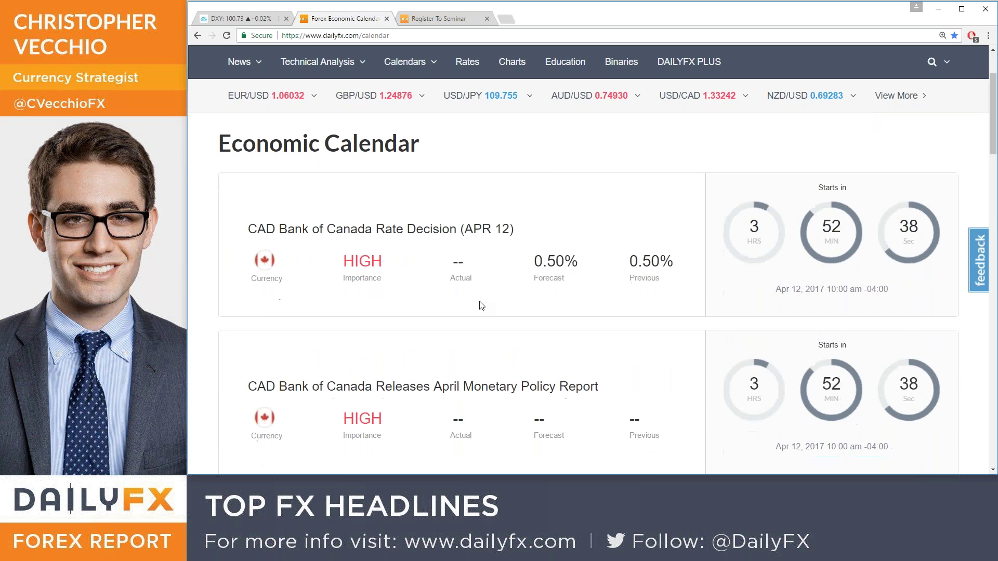
scroll(481, 305, down, 5)
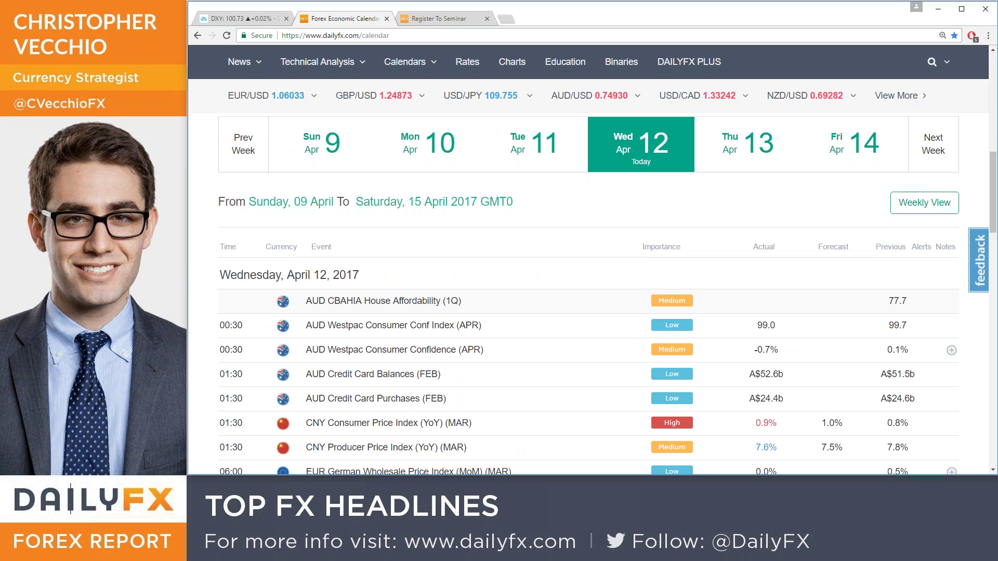
scroll(481, 306, up, 6)
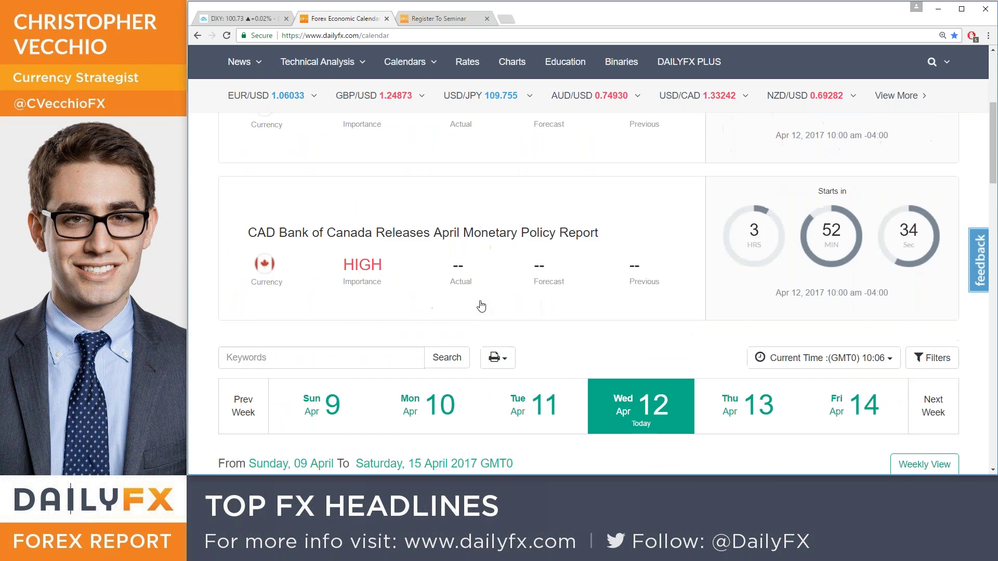
scroll(593, 294, up, 2)
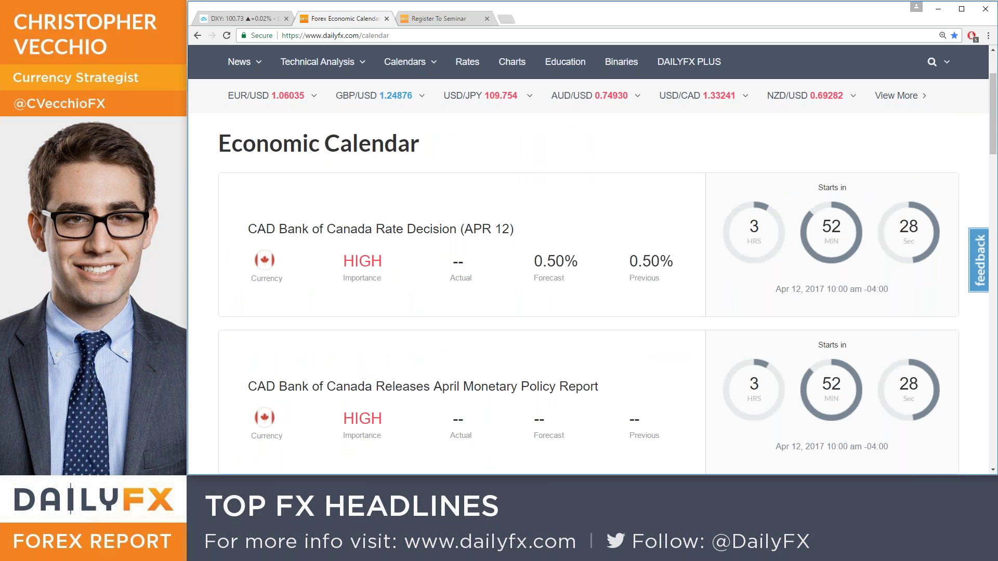
- Load the USDCAD daily chart in TradingView, then enter USOIL for WTI crude oil
click(272, 16)
text(USDCAD)
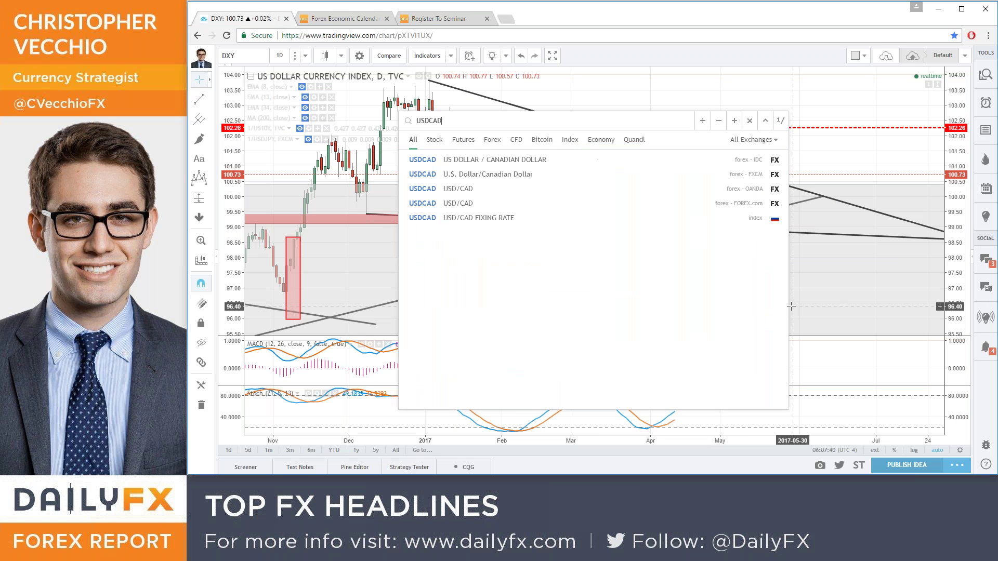
key(Return)
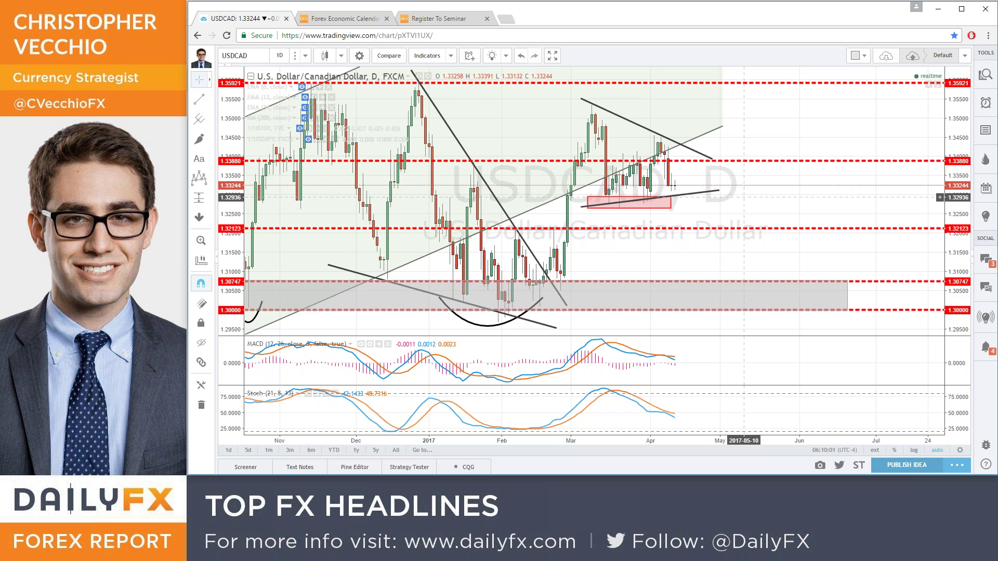
text(USOIL)
key(Return)
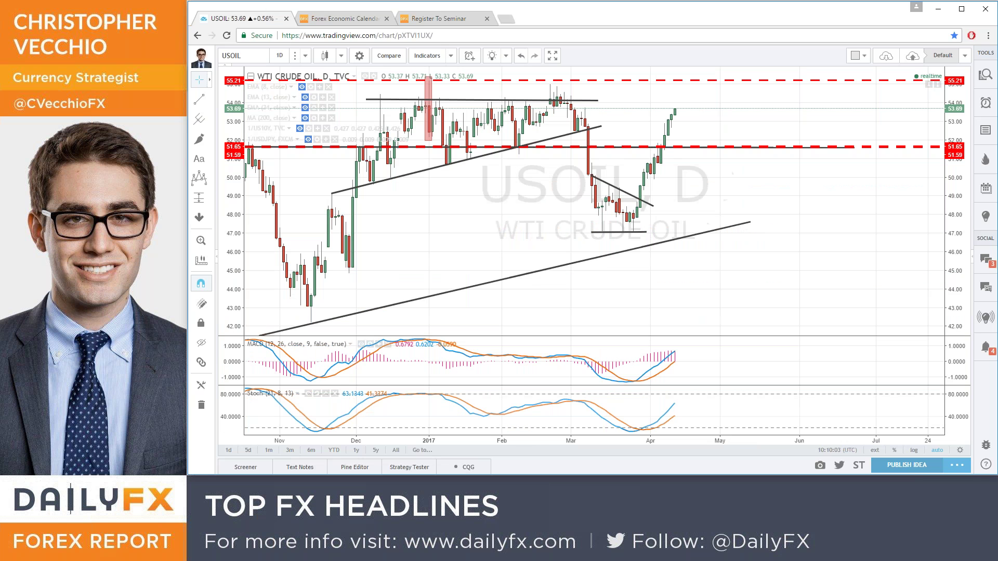
scroll(469, 311, up, 2)
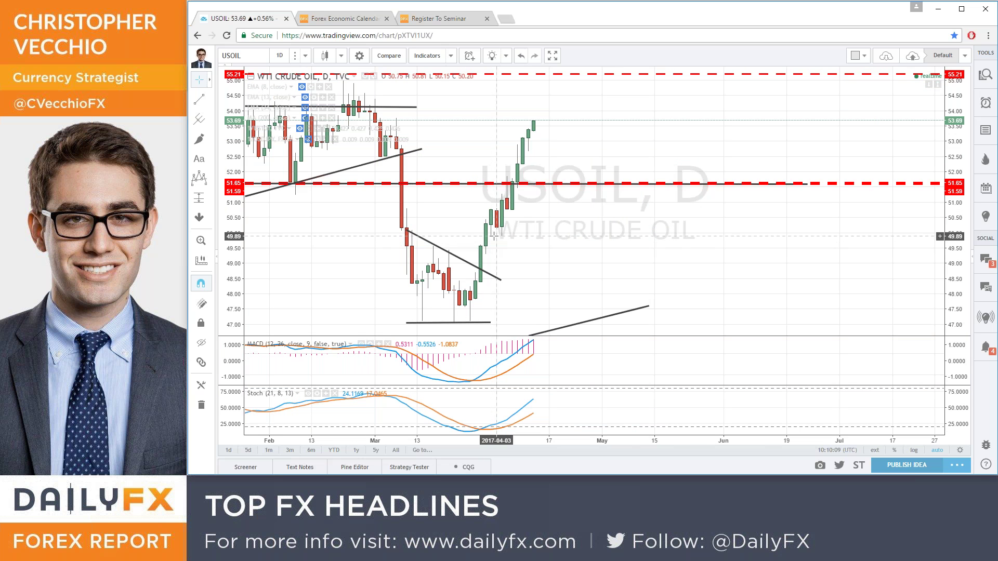
scroll(498, 245, down, 1)
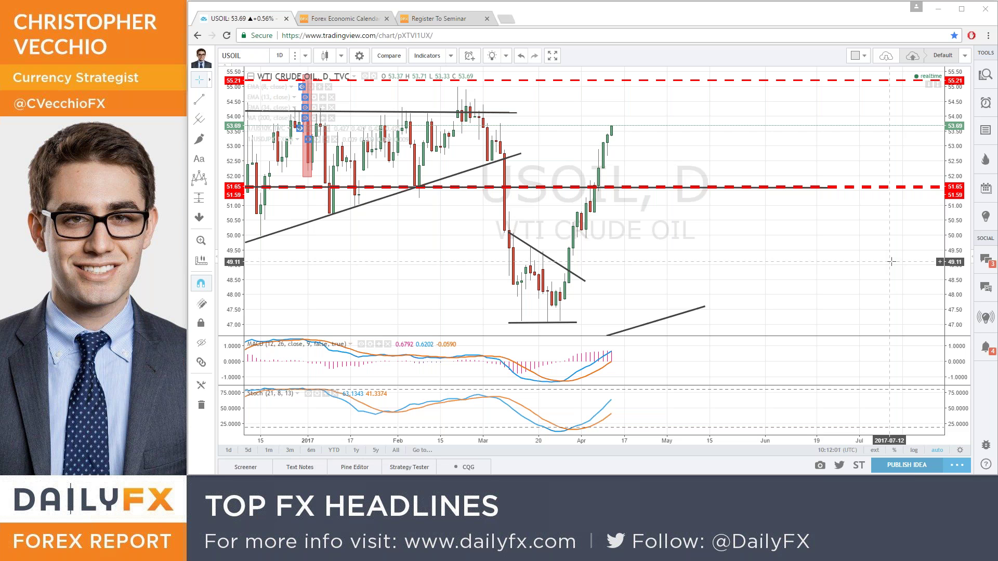
- Zoom out the USOIL chart's time axis to show history back to November
scroll(889, 262, down, 3)
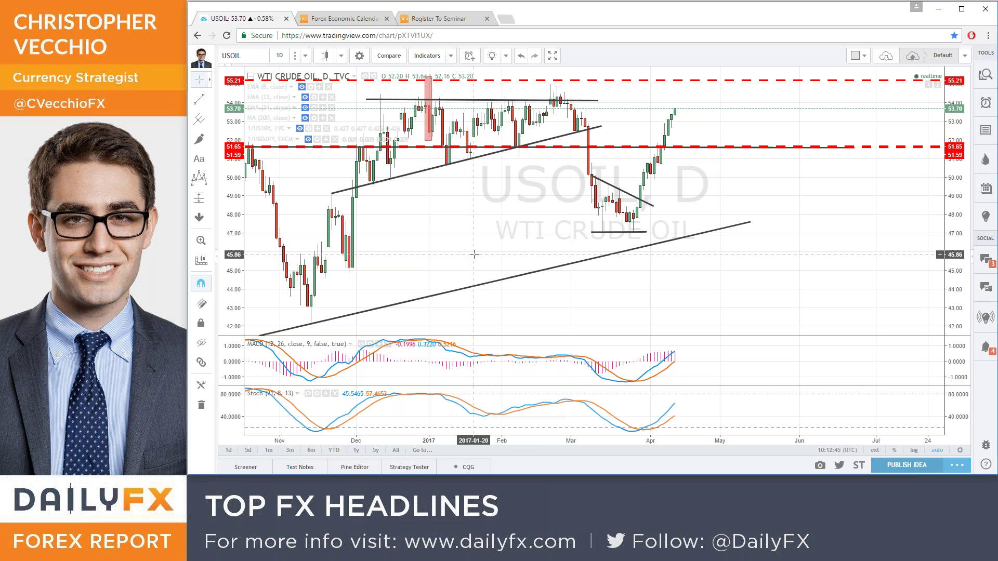
- Load the USDCAD chart, then switch to the US Dollar Index (DXY)
text(USDCAD)
key(Return)
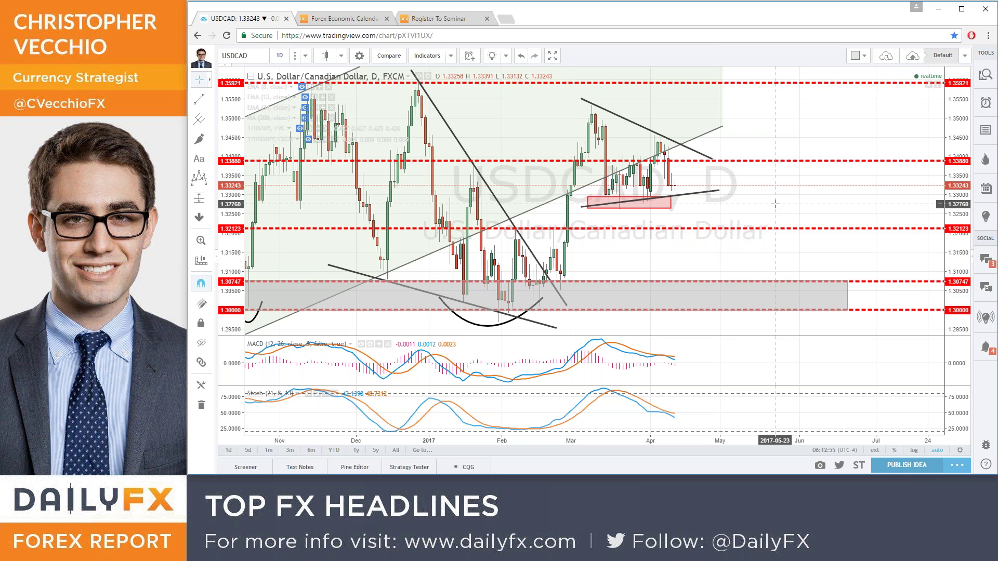
text(DXY)
key(Return)
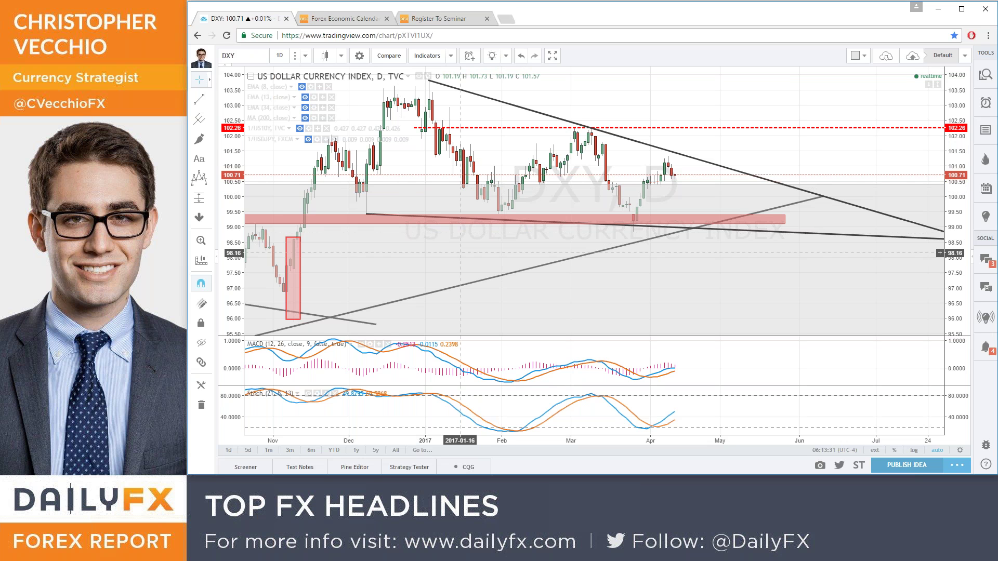
- Load the CADJPY chart and zoom out to show history back to August 2015
text(CADJPY)
key(Return)
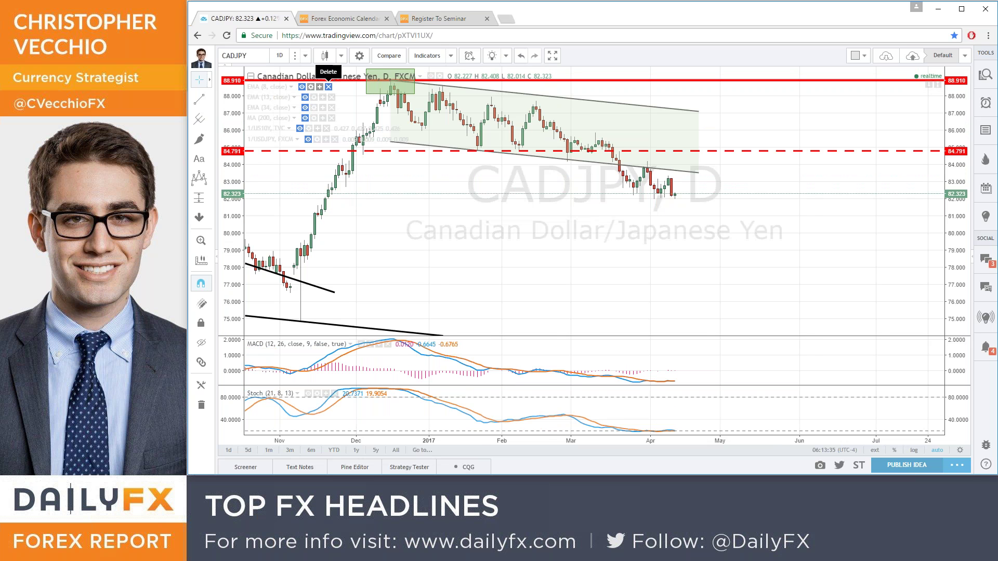
scroll(470, 138, down, 1)
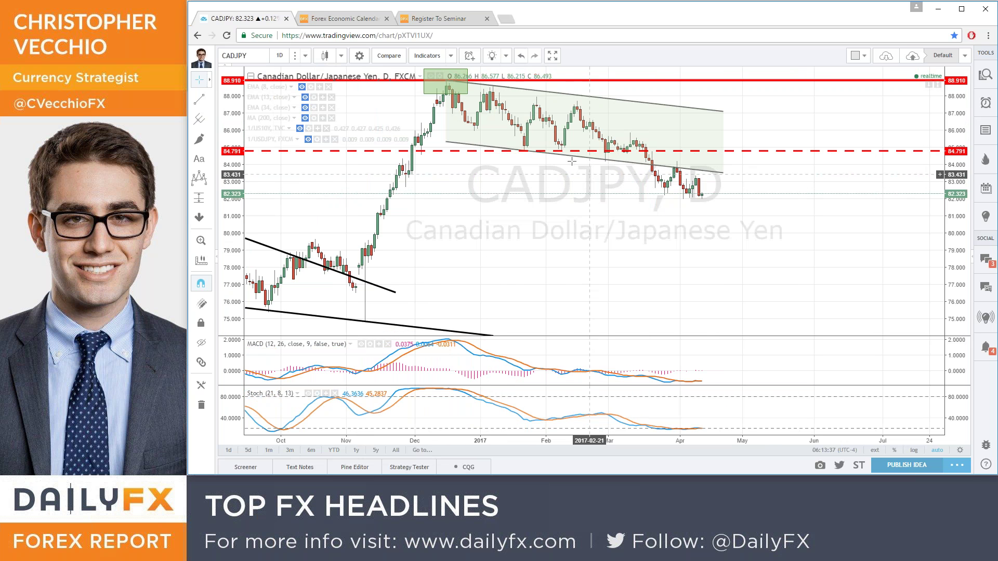
scroll(570, 161, down, 1)
scroll(570, 161, down, 2)
scroll(570, 161, down, 2)
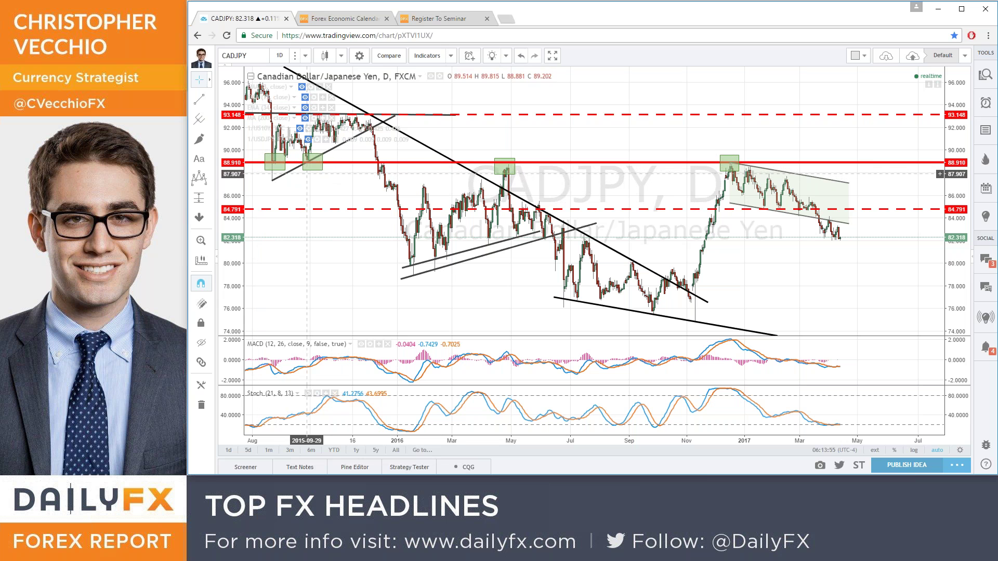
- Copy the green highlight box onto the 88.910 line in late 2015
drag(312, 172, 383, 174)
click(530, 177)
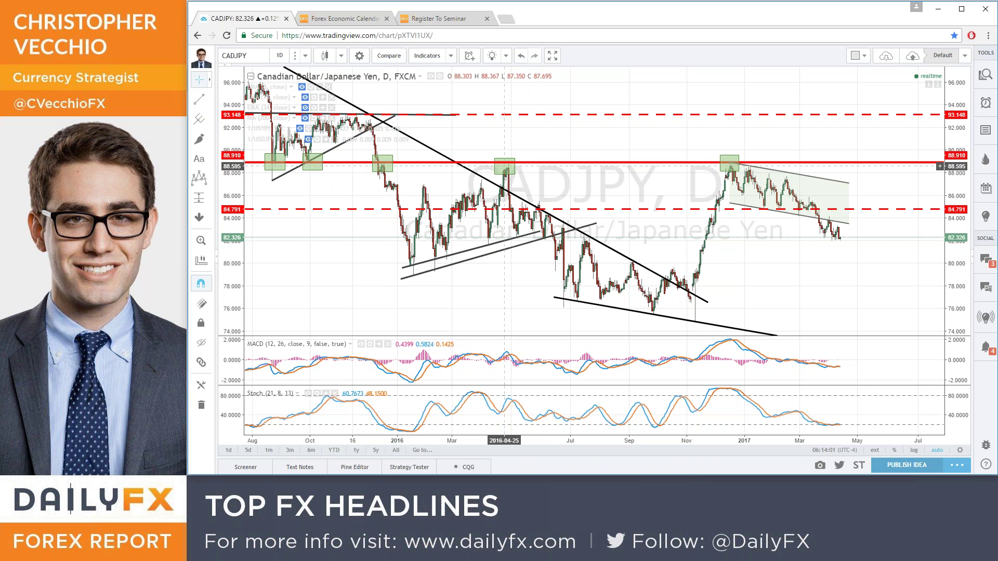
click(729, 170)
click(743, 167)
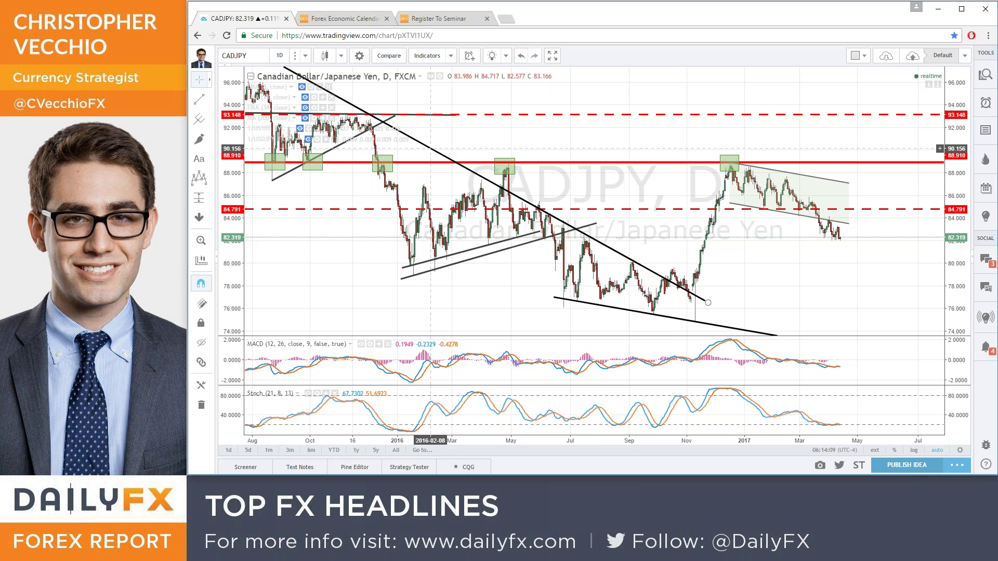
- Zoom in and pan to centre the recent CADJPY falling channel
scroll(606, 187, up, 4)
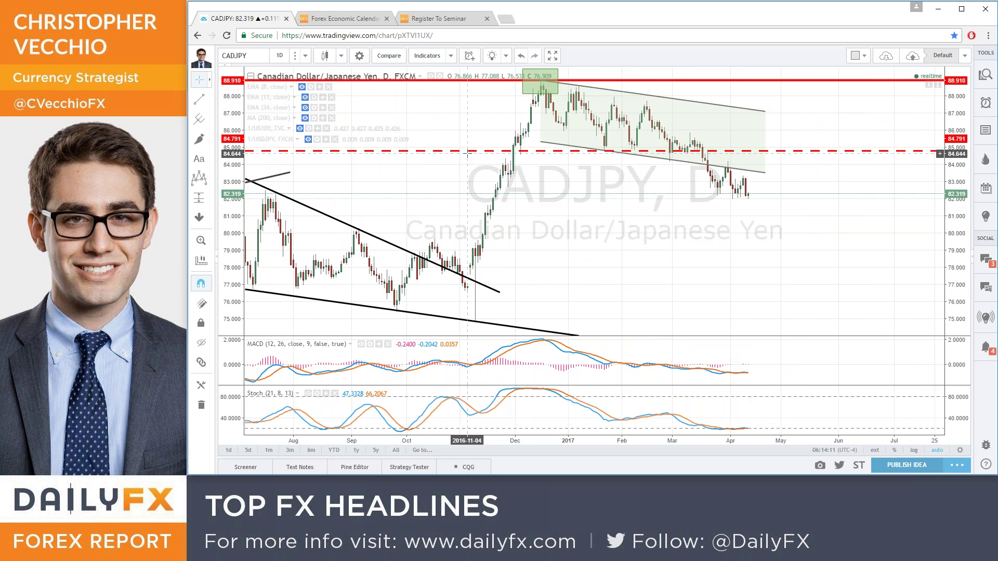
scroll(500, 138, up, 2)
scroll(501, 138, up, 4)
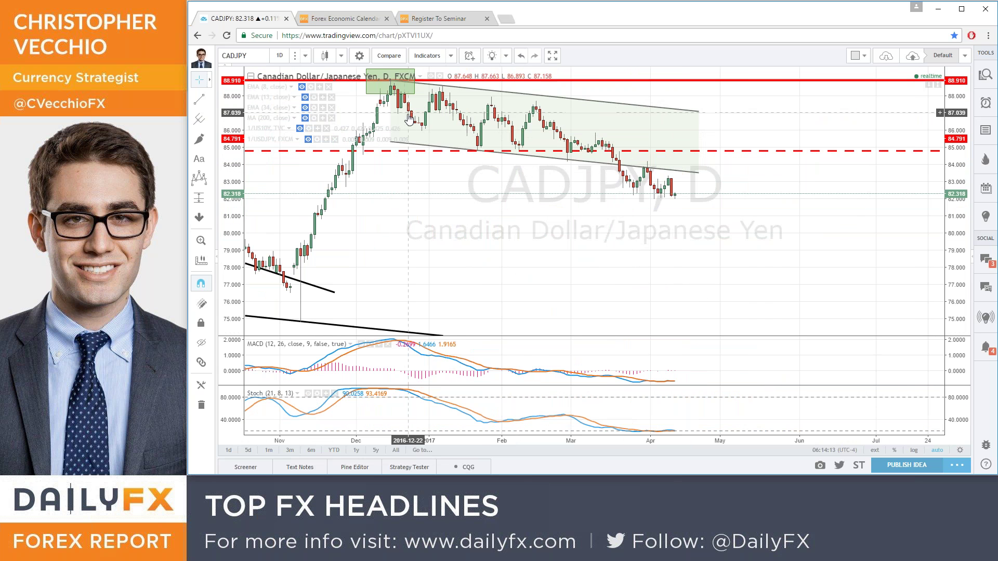
drag(639, 263, 590, 274)
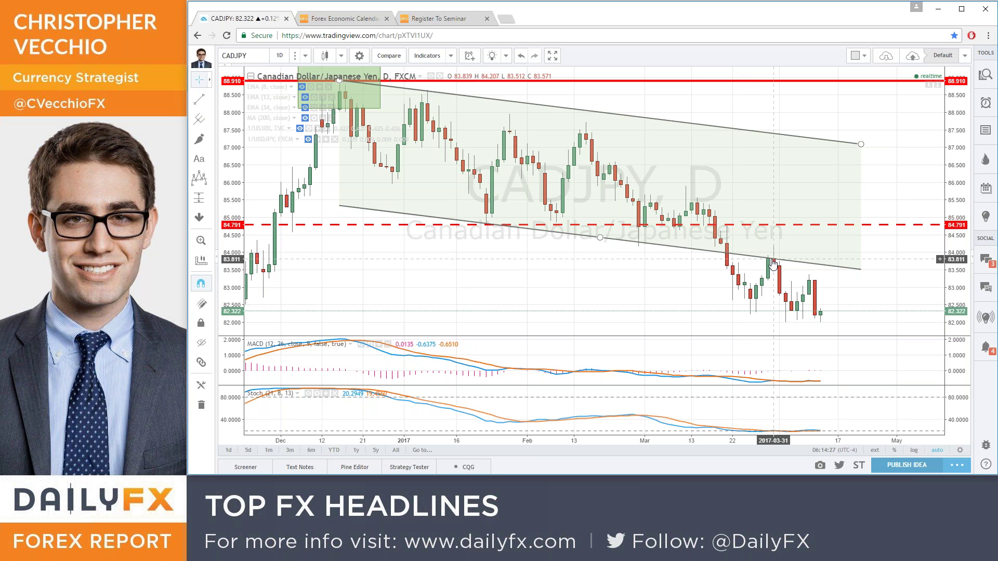
- Draw the upper trend line across the recent CADJPY highs
click(199, 99)
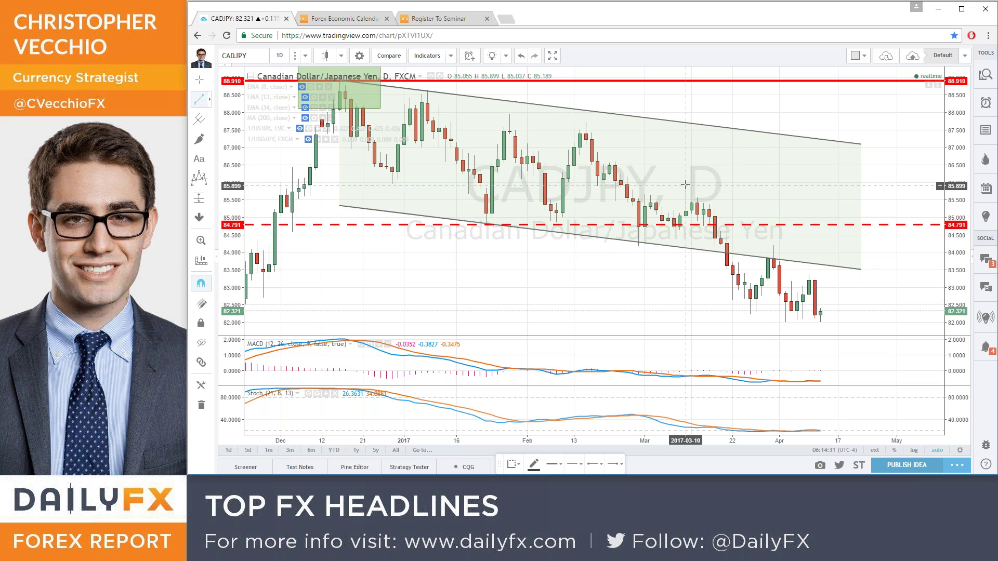
click(685, 186)
click(878, 317)
- Draw the lower trend line beneath the recent lows, adjusting its left anchor to form a wedge
click(199, 99)
click(690, 305)
click(873, 338)
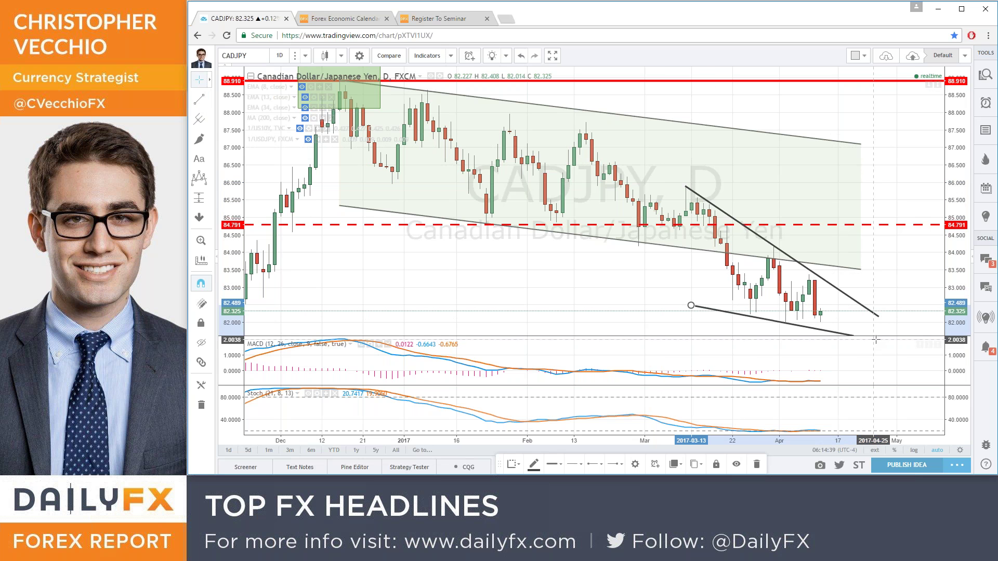
drag(690, 305, 686, 301)
drag(925, 172, 793, 168)
scroll(793, 167, down, 2)
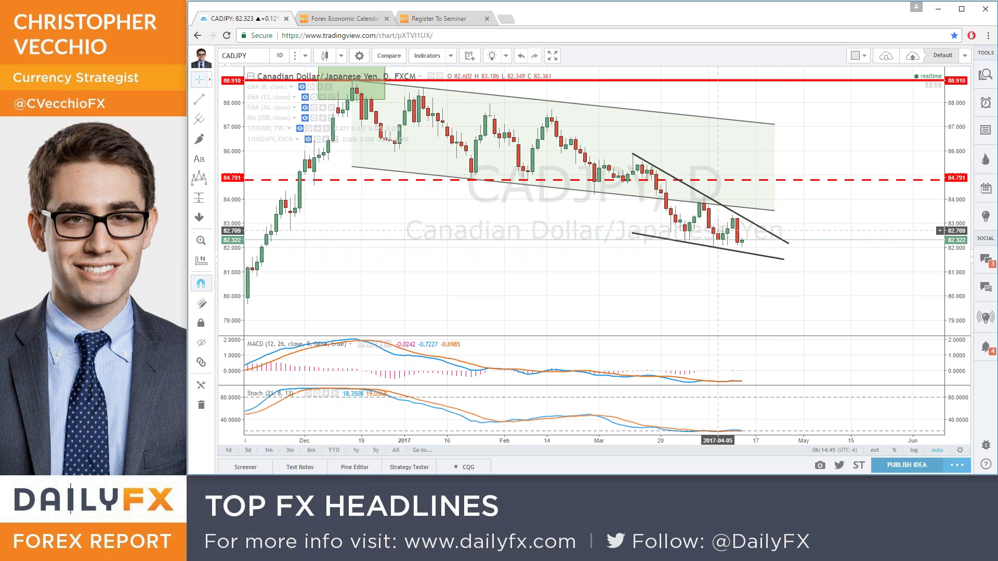
scroll(703, 249, up, 2)
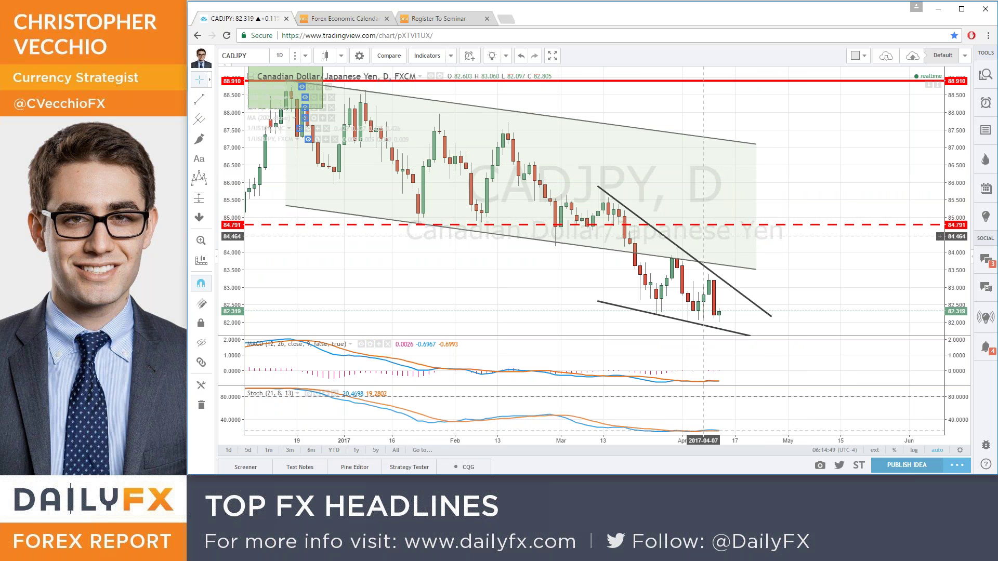
- View USDJPY, then return to CADJPY with only its 8-period EMA shown
text(USDJPY)
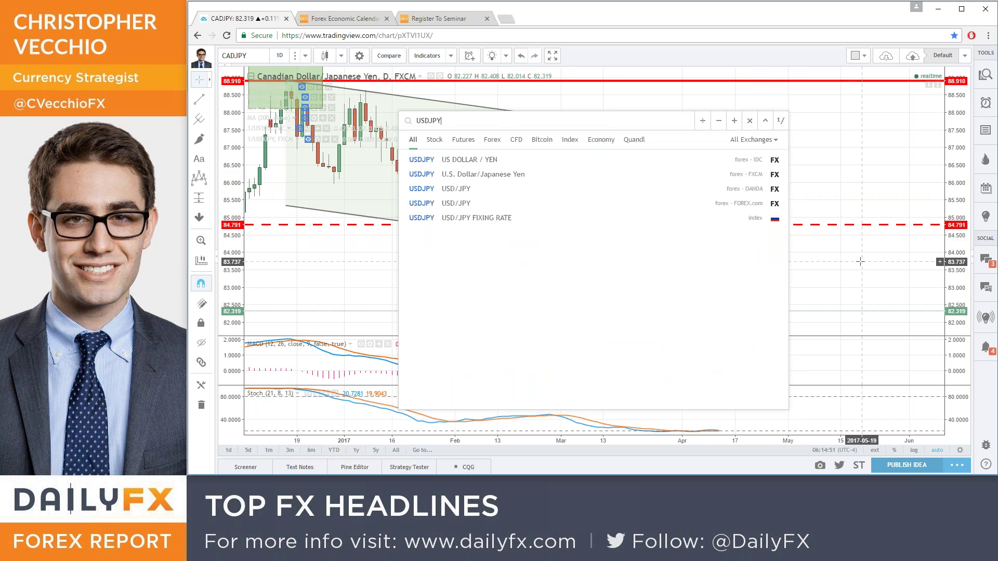
key(Return)
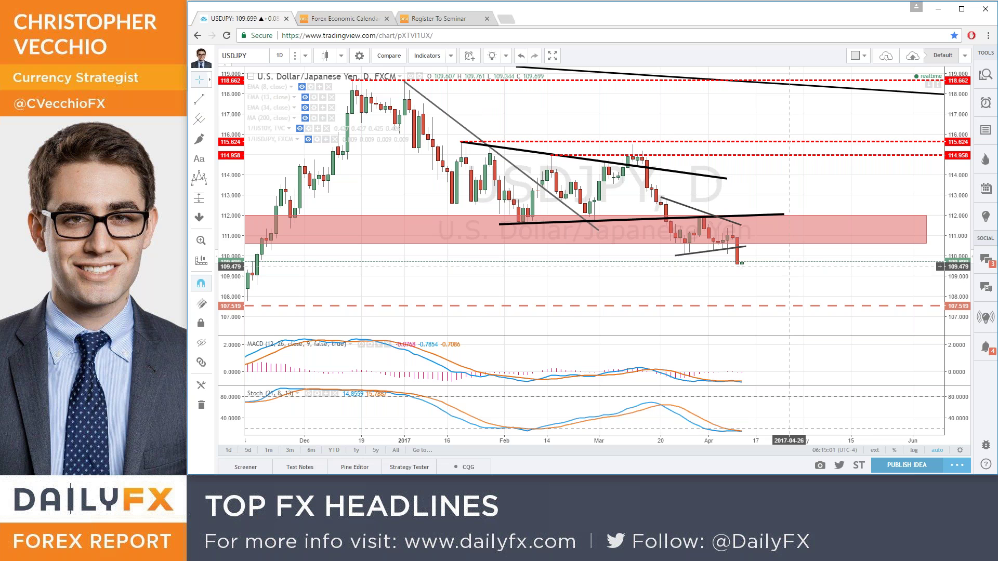
text(cadjpy)
key(Return)
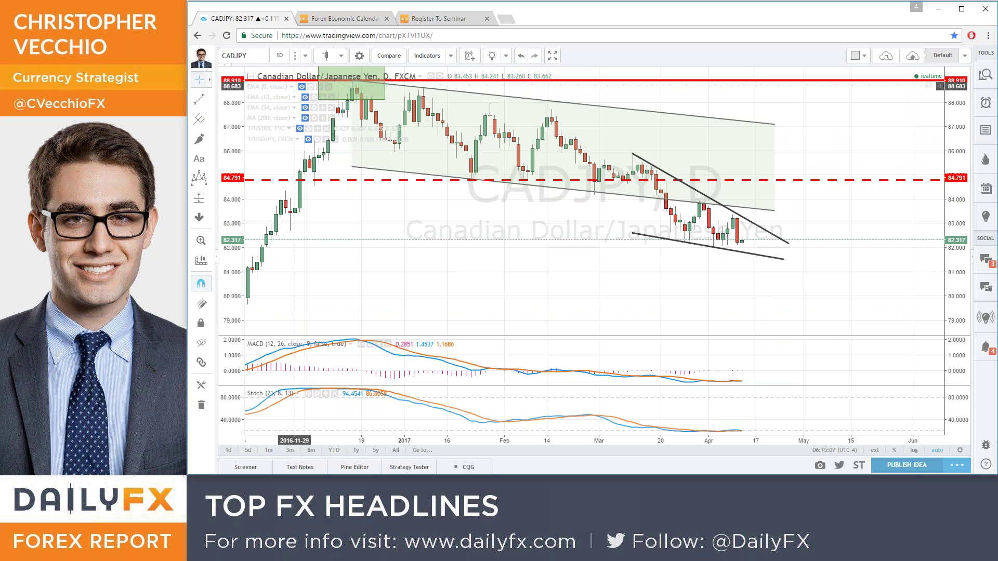
click(302, 87)
click(305, 98)
click(303, 101)
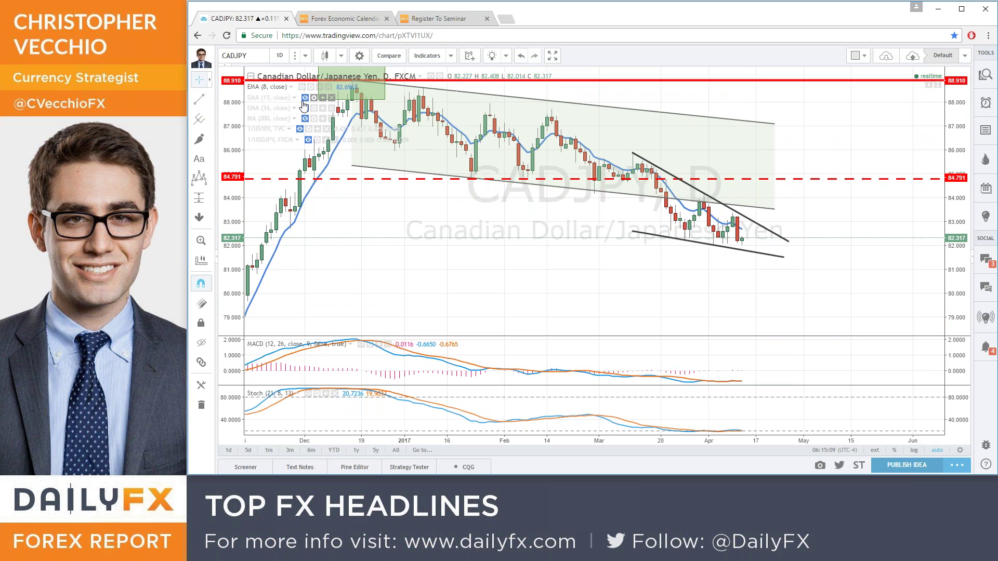
- Turn on the EMA (8), EMA (13) and EMA (34) lines on CADJPY and zoom out to August
click(301, 87)
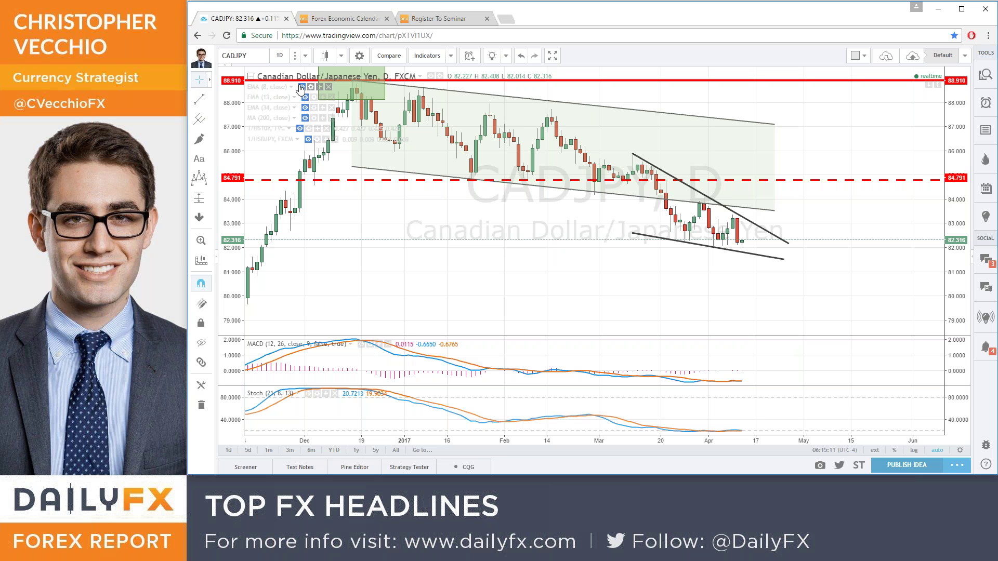
click(302, 87)
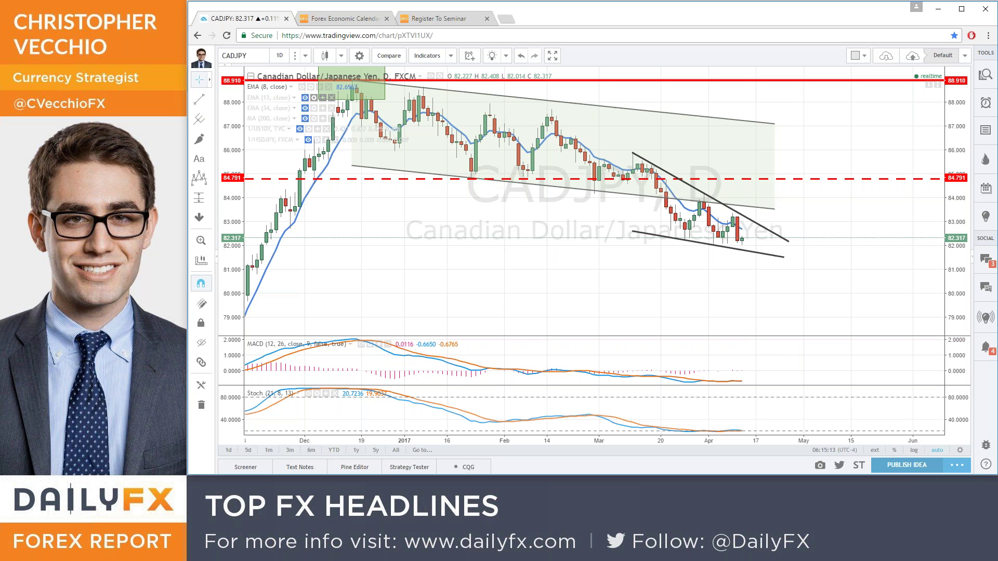
click(305, 98)
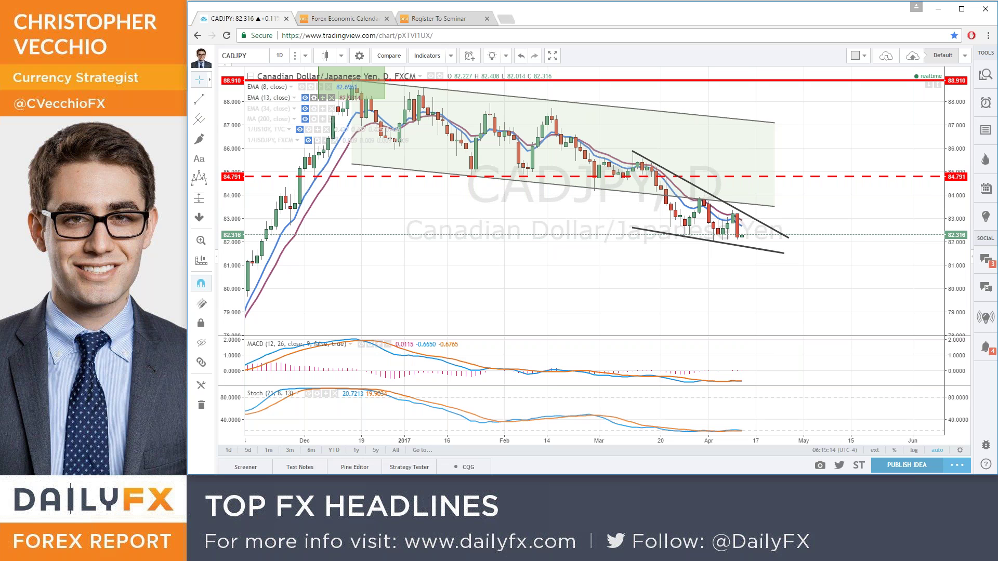
click(306, 109)
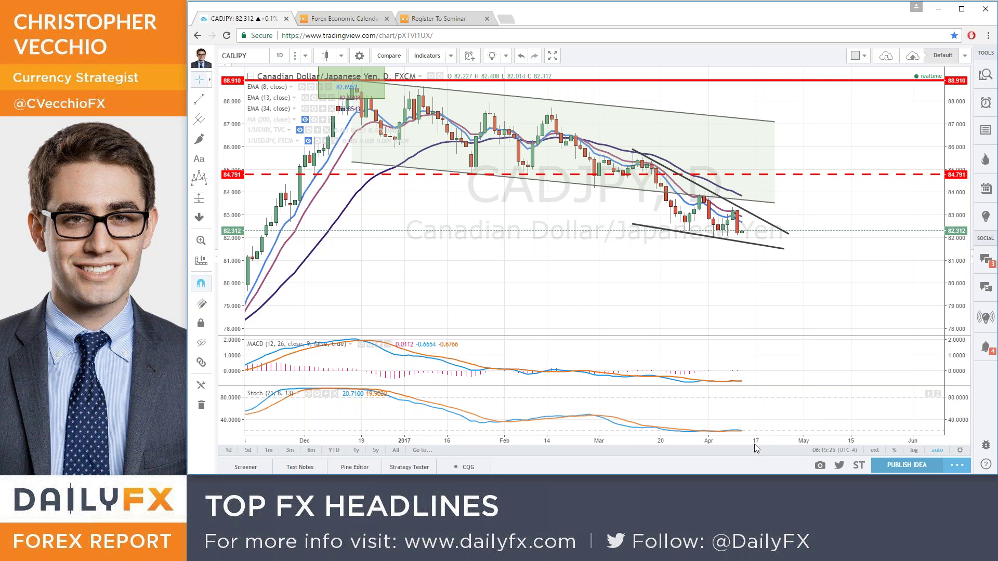
scroll(780, 317, down, 5)
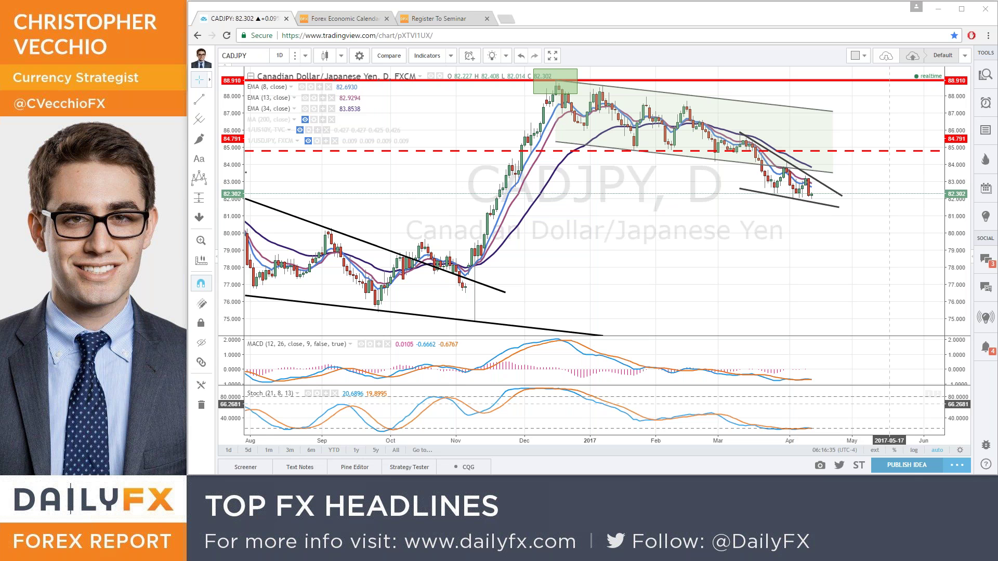
- Load the DXY chart, then switch to the annotated EURUSD daily chart
text(DXY)
key(Return)
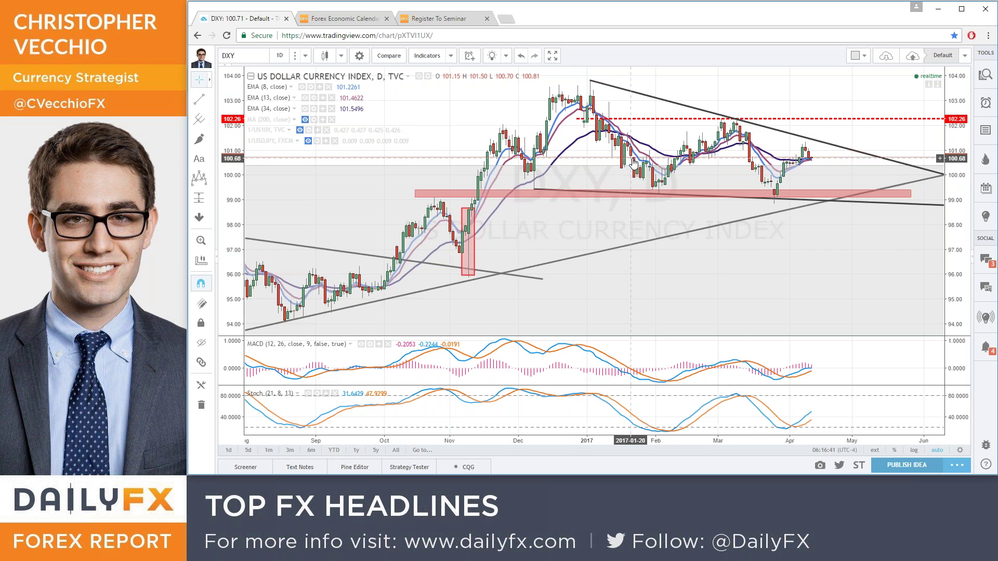
text(EURUSD)
key(Return)
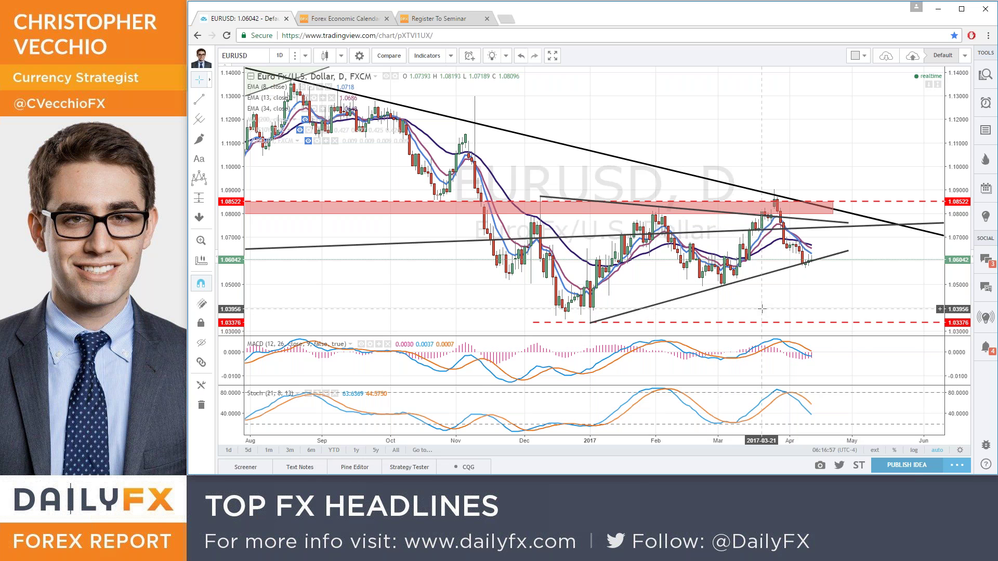
- Load the AUDUSD daily chart, zoom in, and search symbols for 'IRON ORE'
text(audusd)
key(Return)
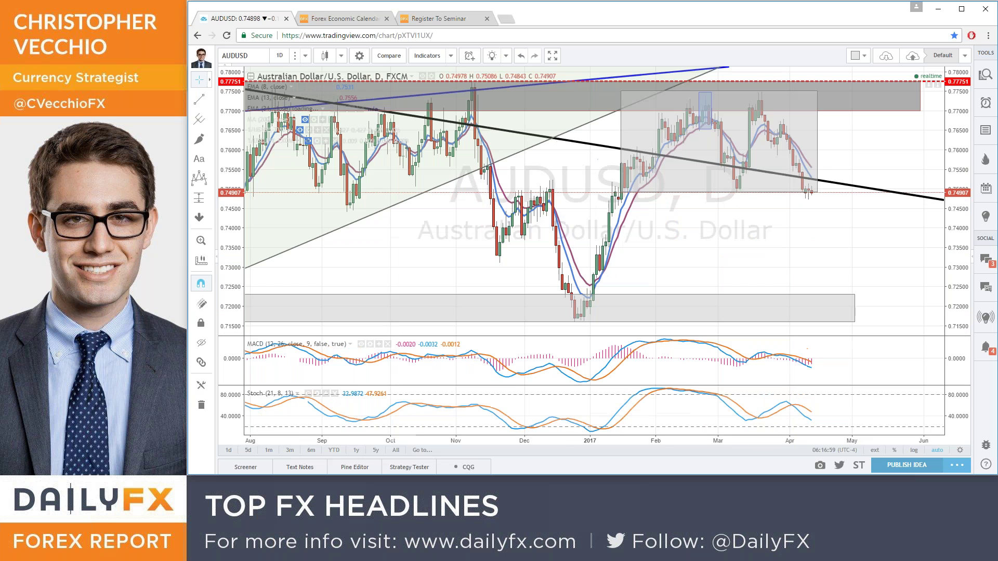
scroll(696, 145, up, 3)
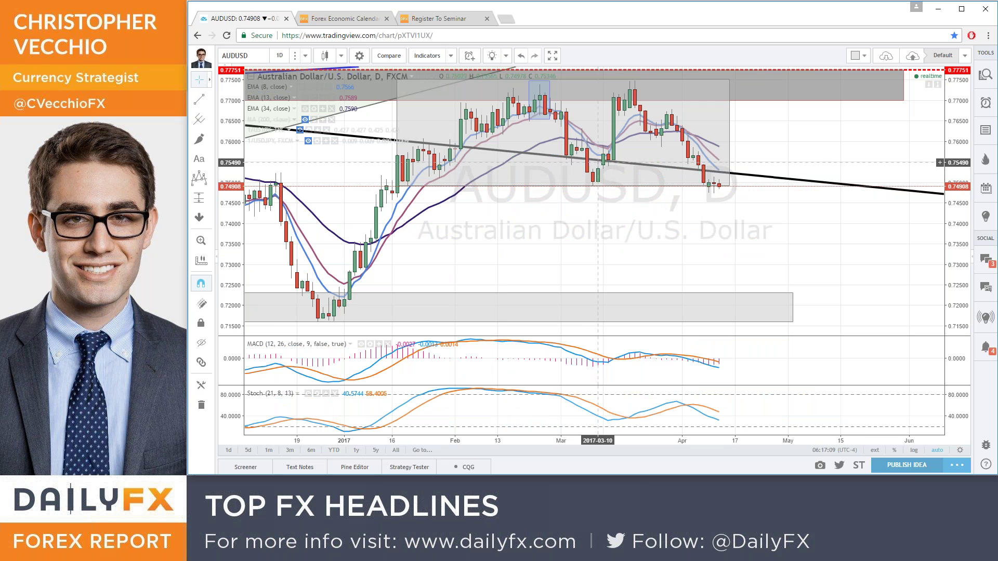
text(IRON ORE)
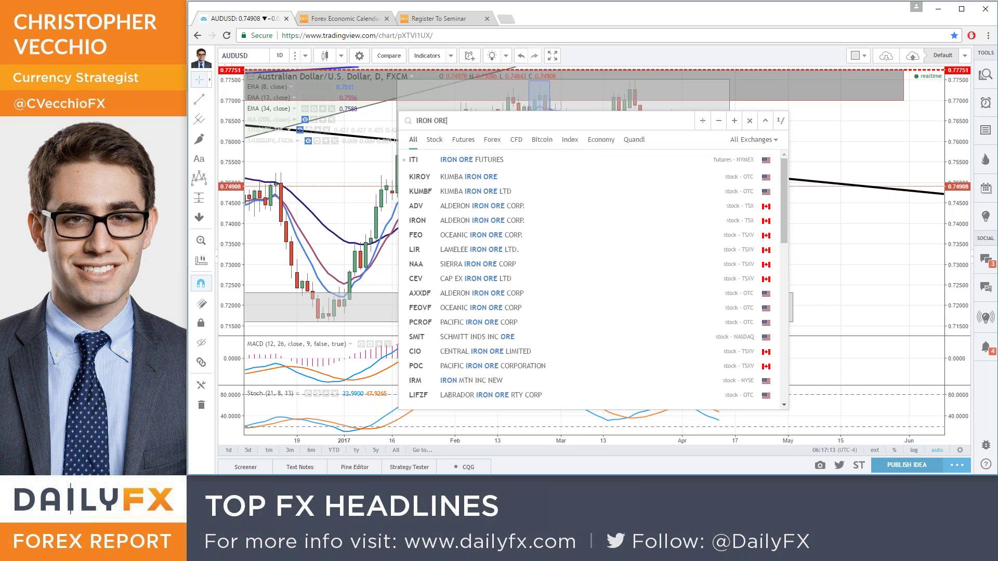
- Load the ITI1! iron ore futures chart and hide the 8, 13 and 34 EMAs
click(520, 159)
click(520, 174)
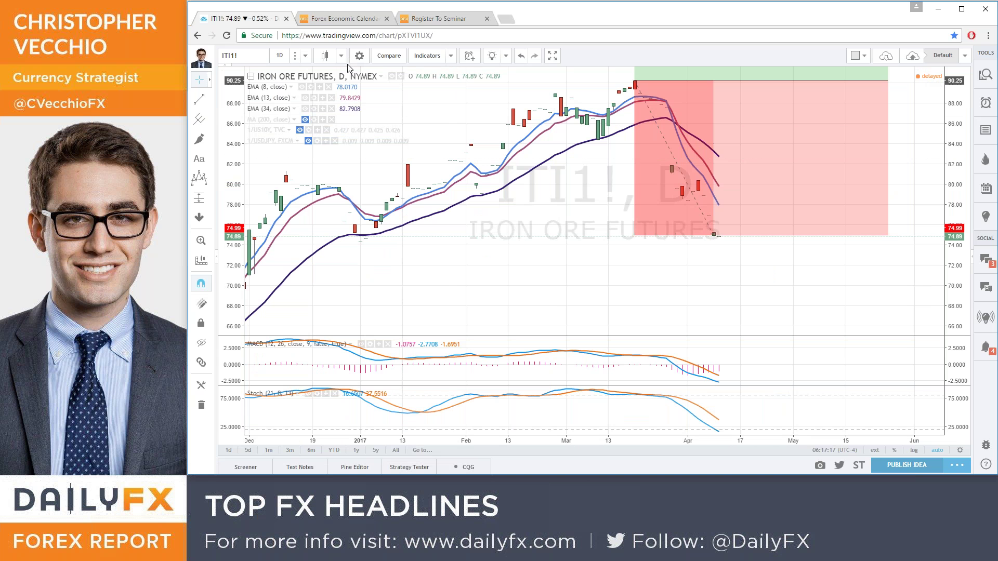
click(301, 87)
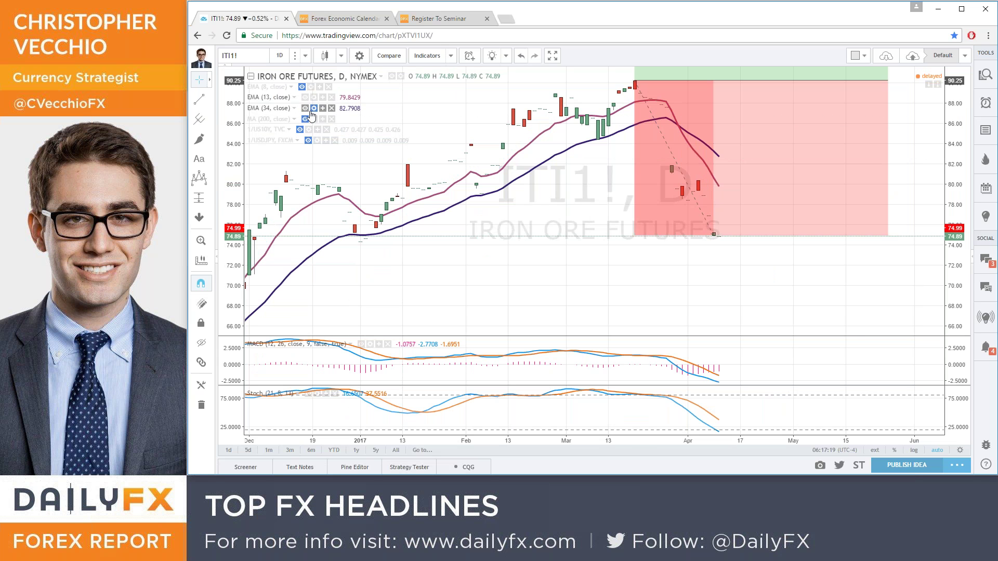
click(305, 98)
click(305, 109)
- Switch the chart style to Line and return to the AUDUSD chart
click(717, 257)
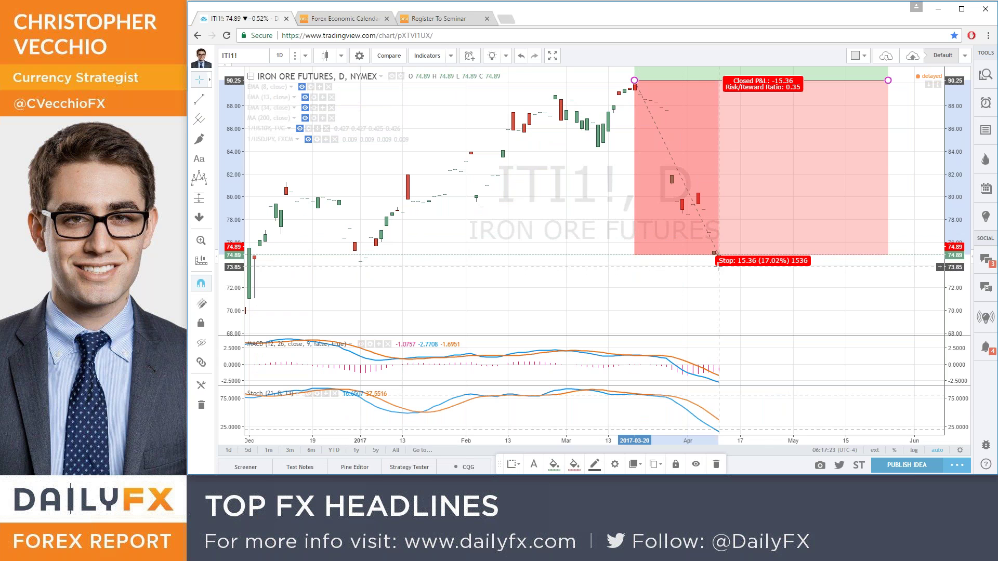
scroll(734, 316, up, 1)
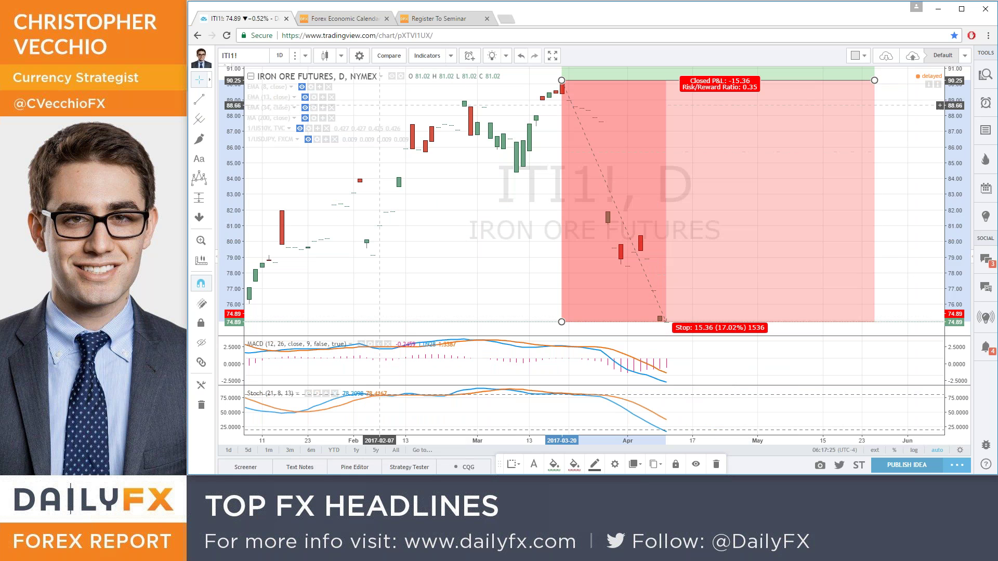
click(341, 57)
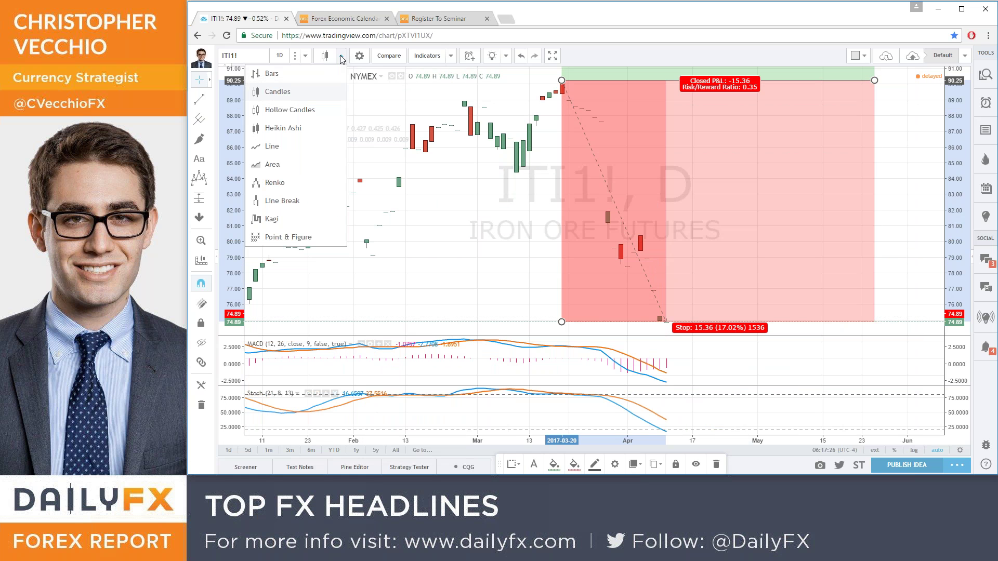
click(285, 151)
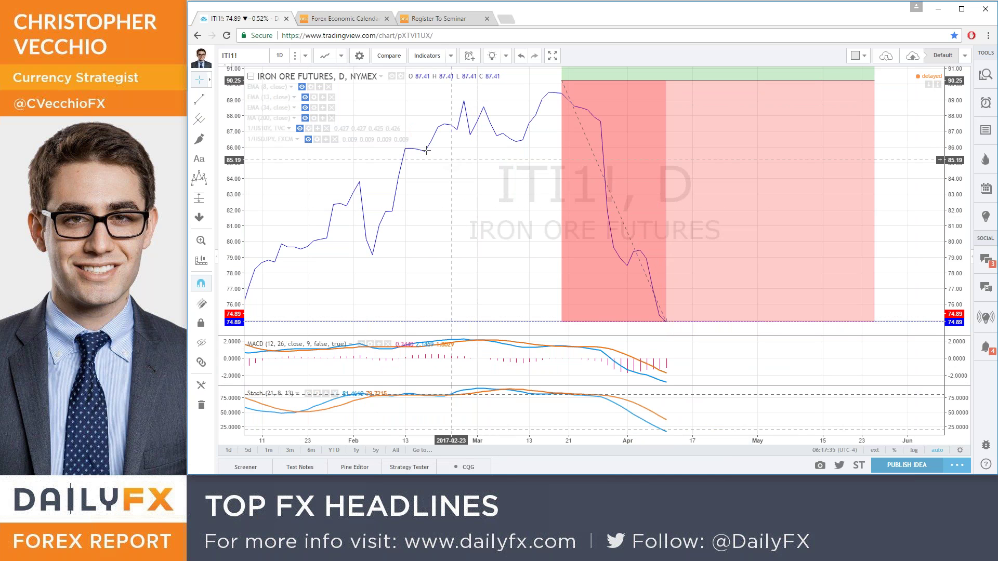
text(AUDUSD)
key(Return)
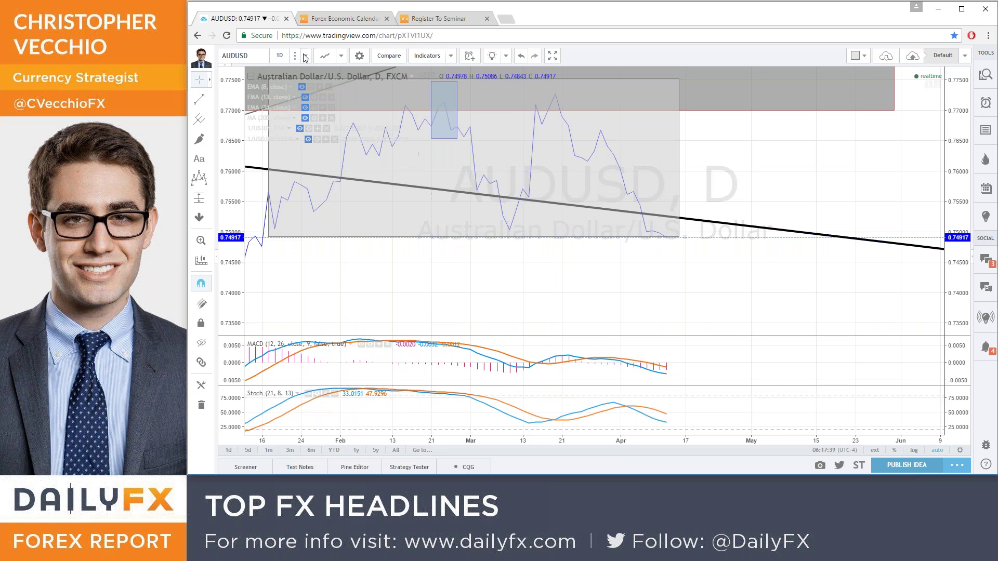
- Restore candlesticks, then load the daily USDJPY chart
click(341, 56)
click(289, 89)
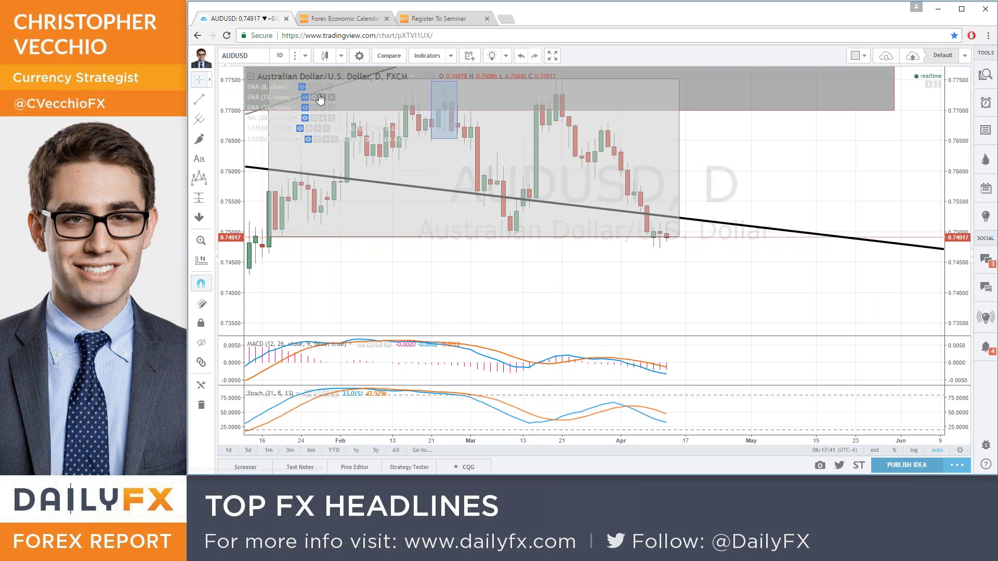
scroll(523, 182, down, 3)
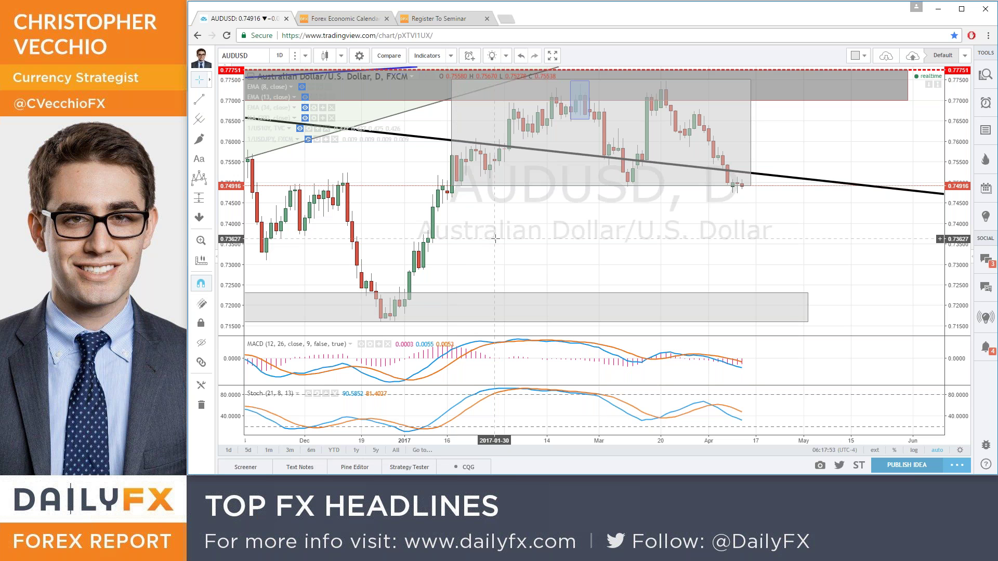
text(usdjpy)
key(Return)
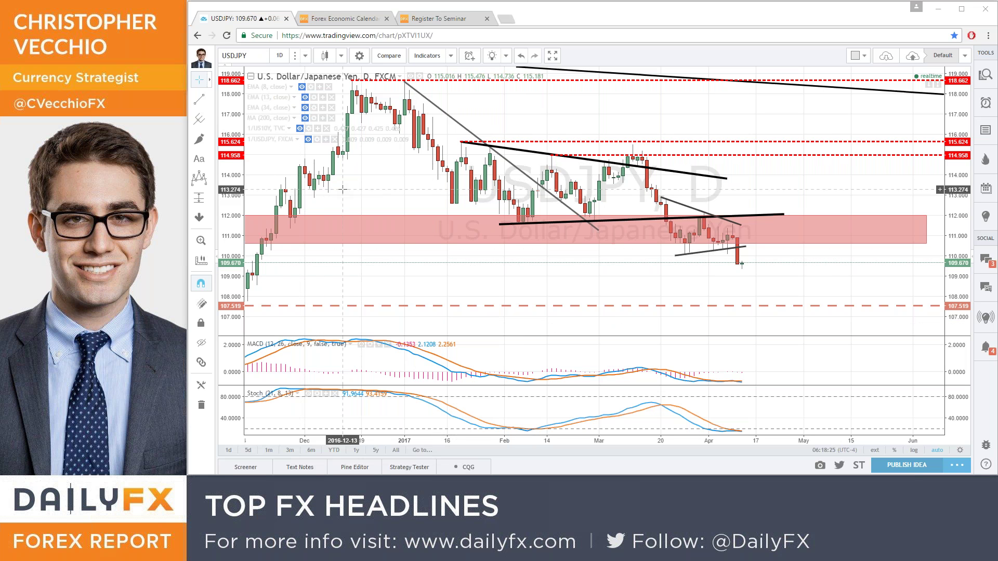
- Load the XAUUSD gold chart and show the 1/USDJPY and 1/US10Y overlays
text(XAUUSD)
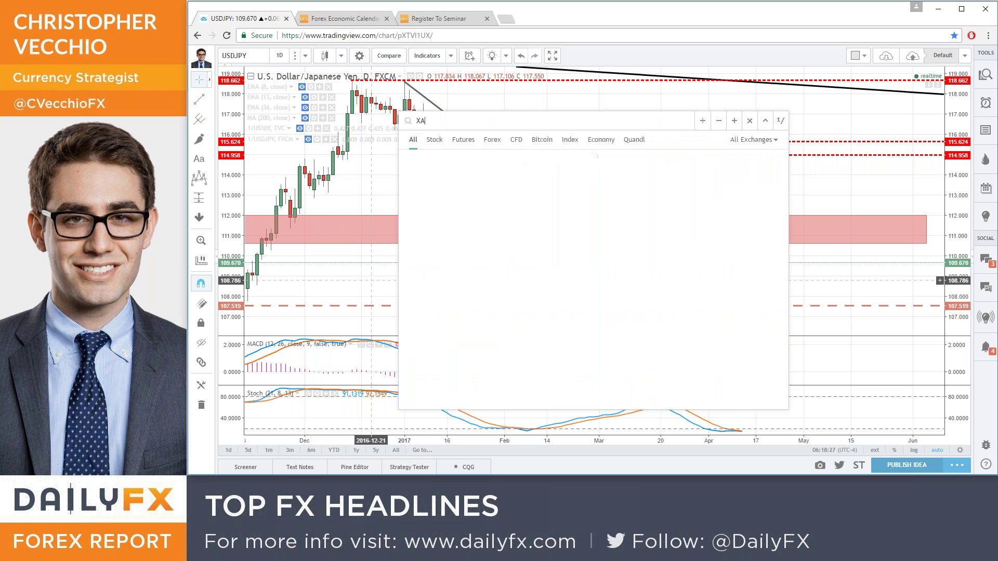
key(Return)
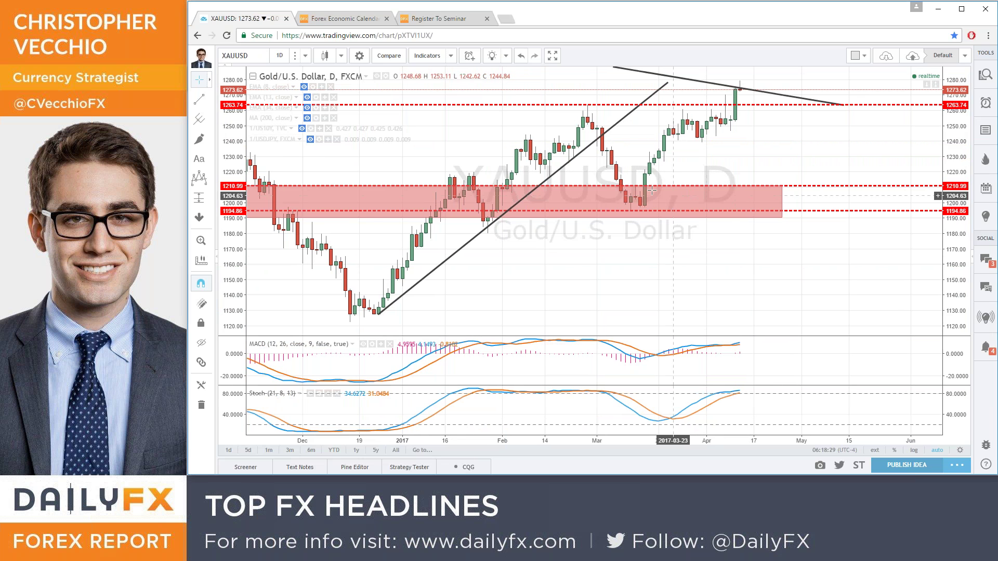
click(310, 139)
scroll(341, 212, up, 2)
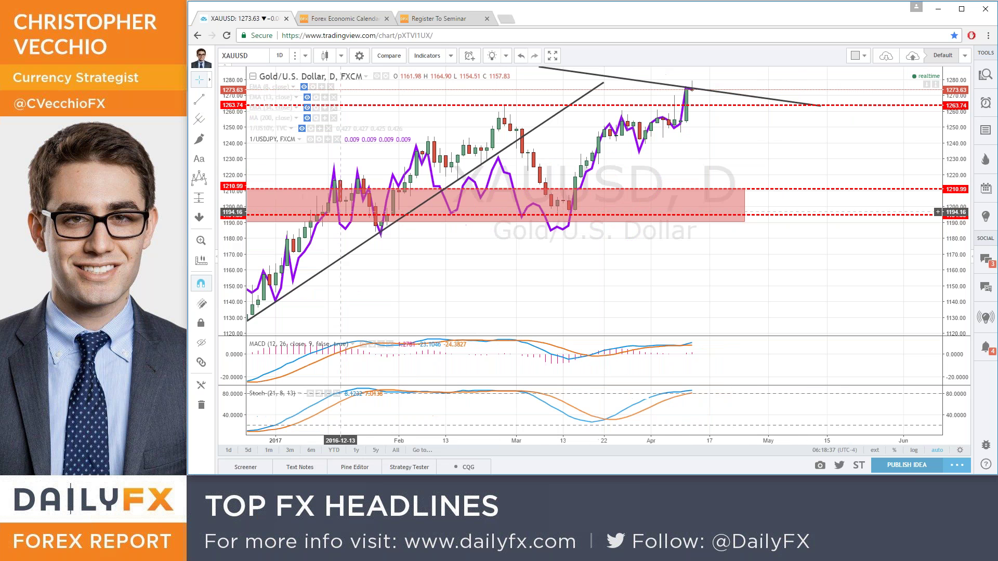
click(301, 128)
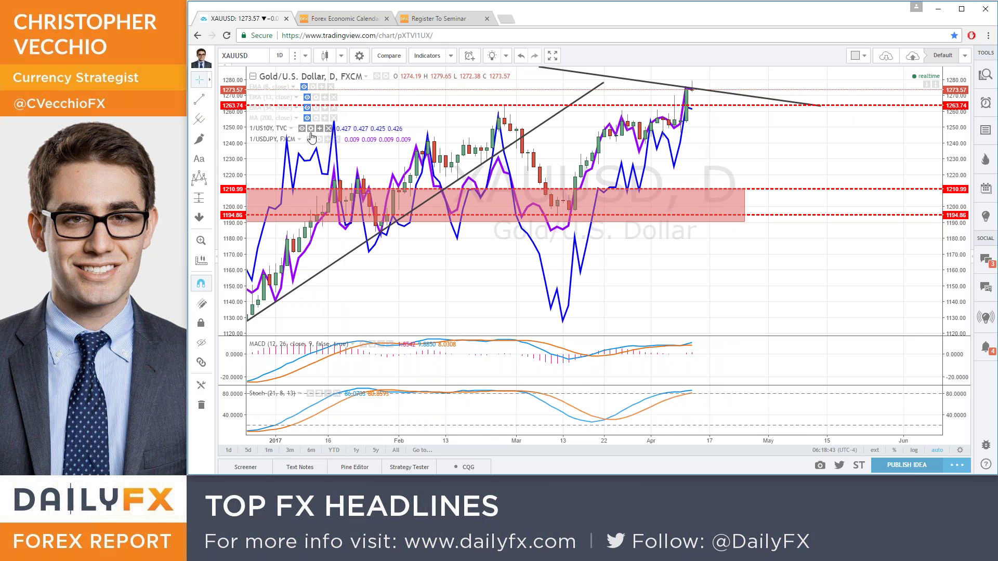
- Change the gold chart interval to 4 hours and zoom out
click(306, 57)
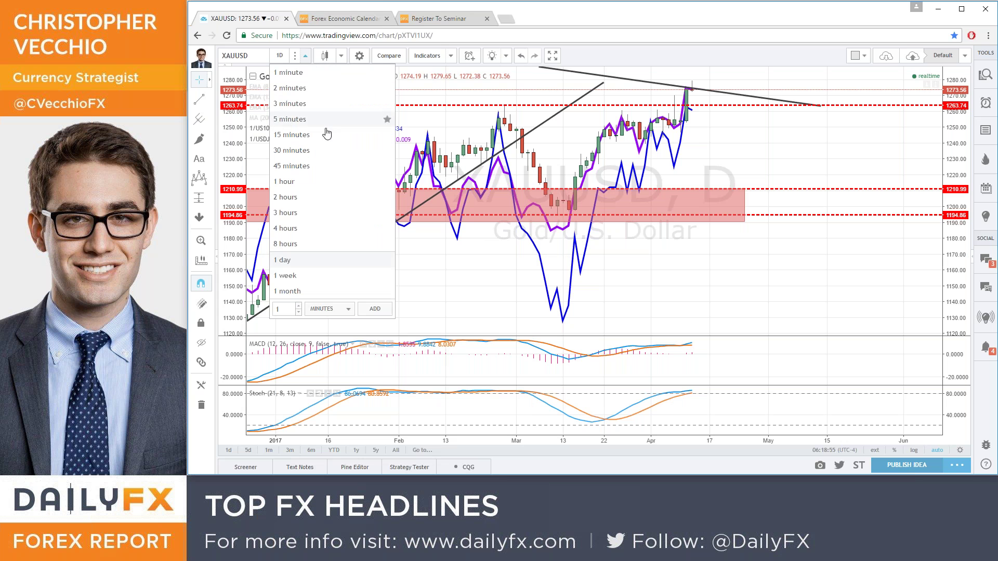
click(306, 228)
scroll(334, 249, down, 3)
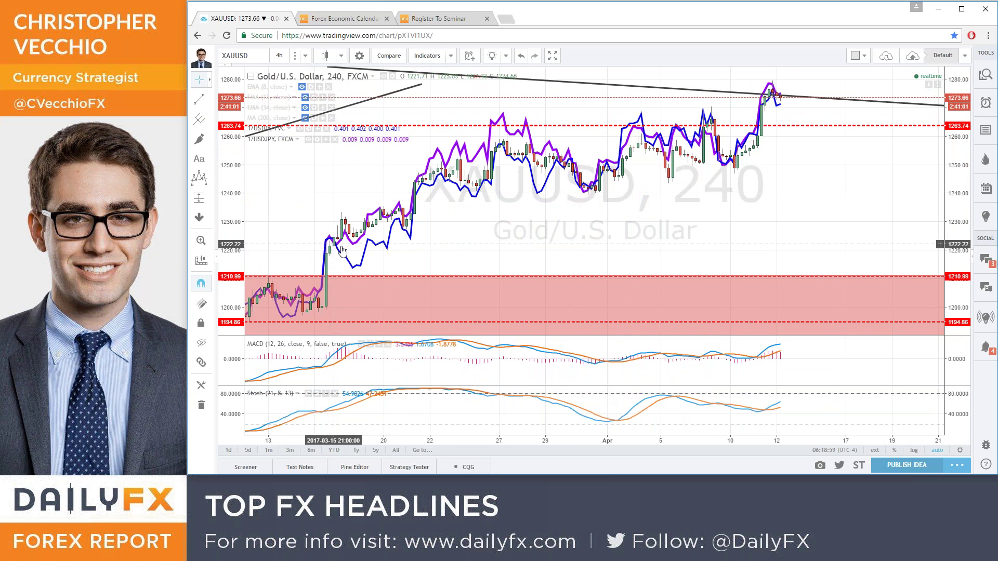
scroll(467, 250, down, 2)
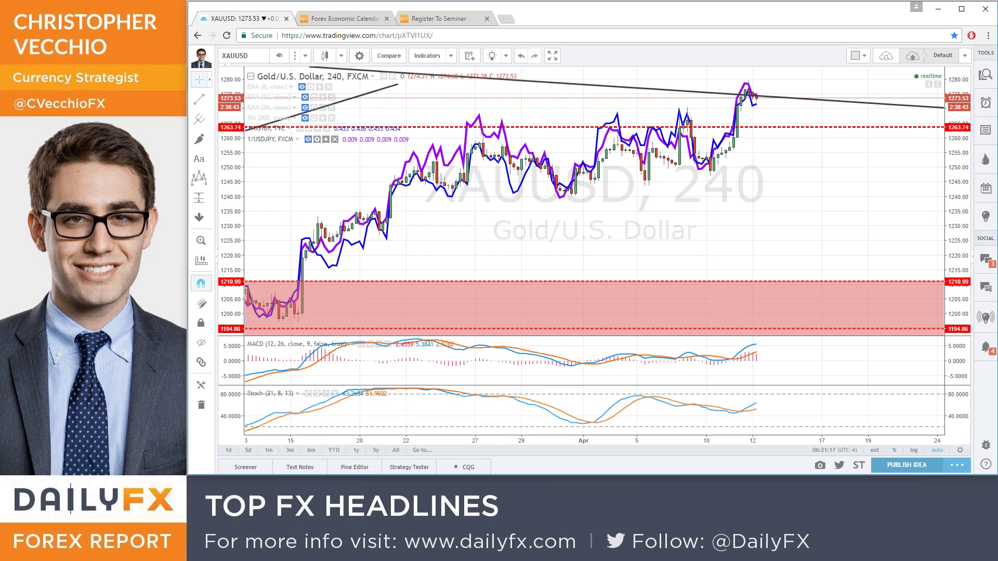
- Hide the 1/USDJPY and 1/US10Y overlays and load the 4-hour USDJPY chart
click(316, 140)
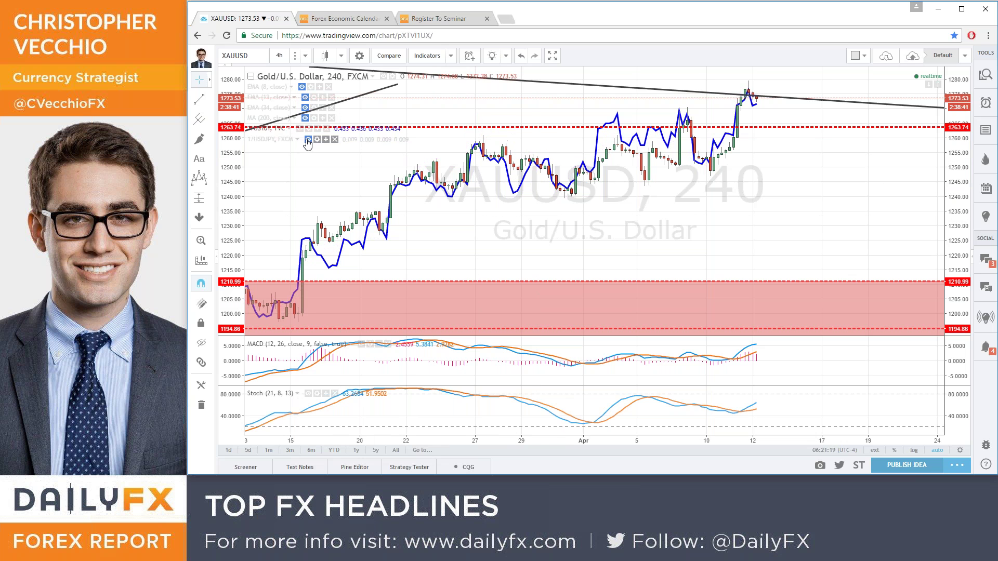
click(299, 129)
text(USDJPY)
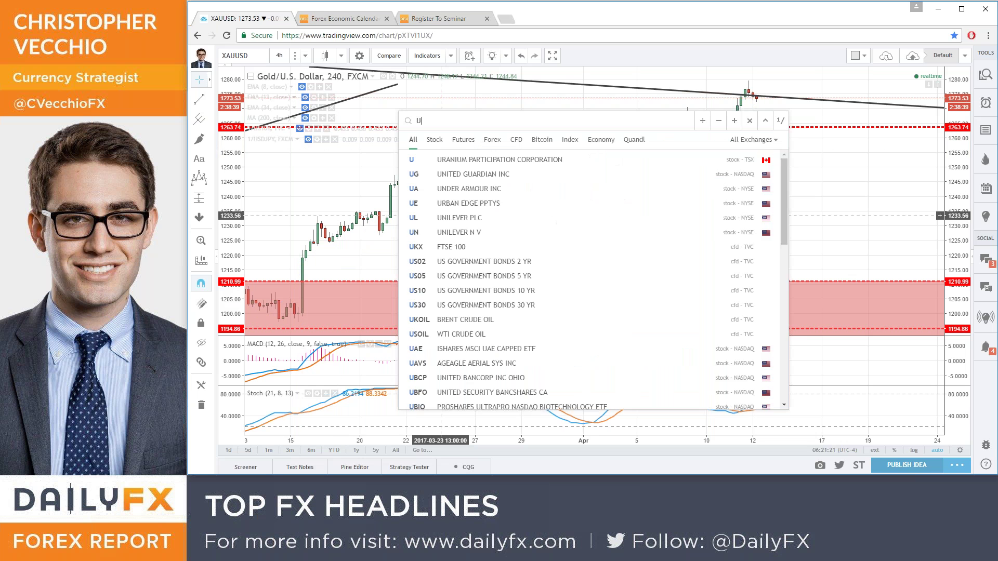
key(Return)
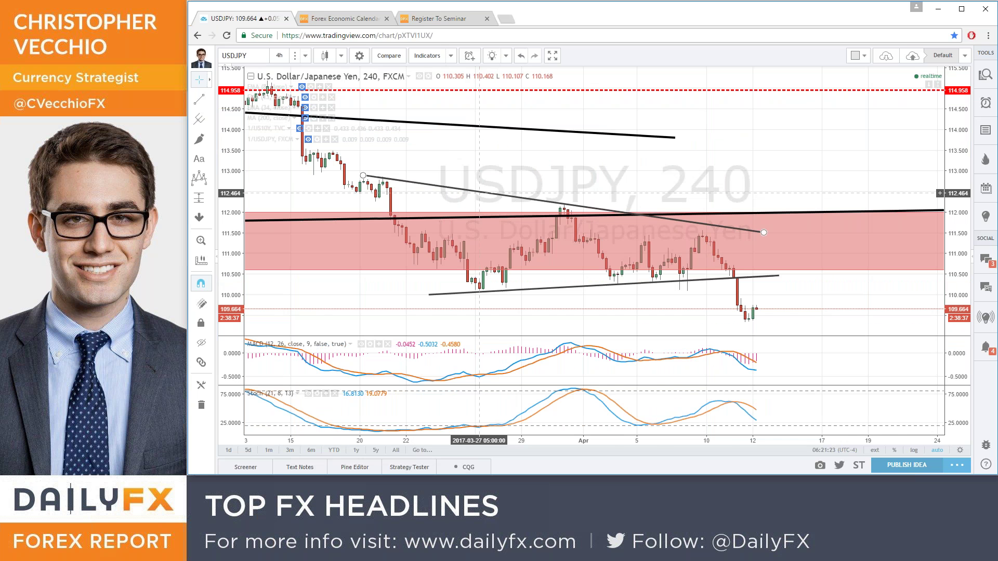
scroll(517, 202, down, 2)
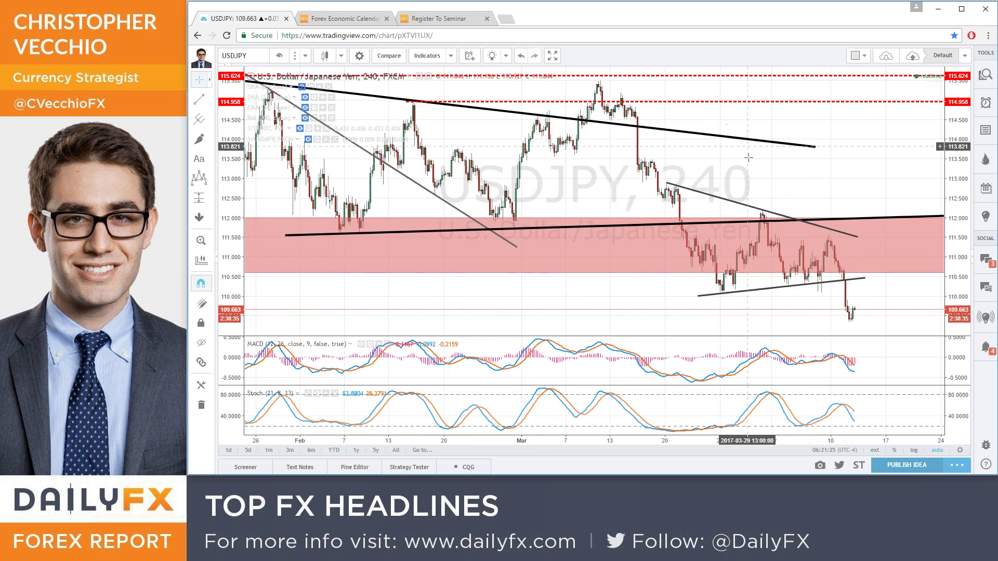
- Load the 4-hour SPX500 chart and draw a trend line from the March peak to near 2365
text(SPX500)
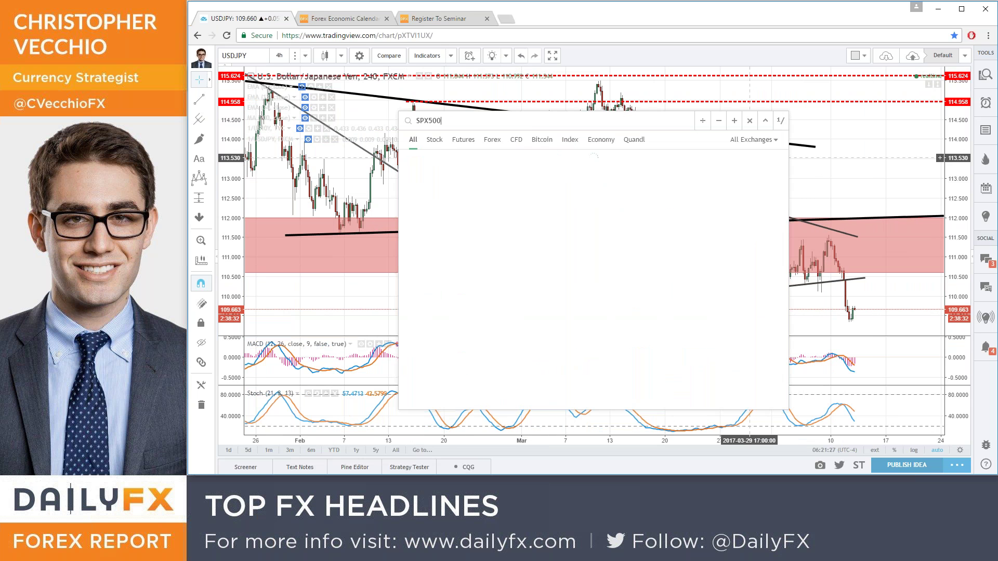
key(Return)
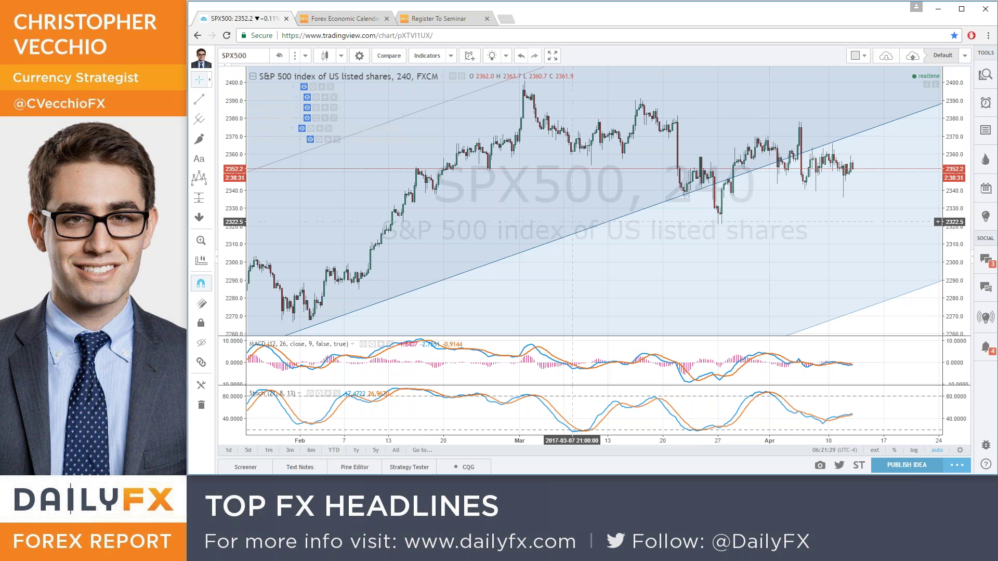
scroll(668, 293, down, 3)
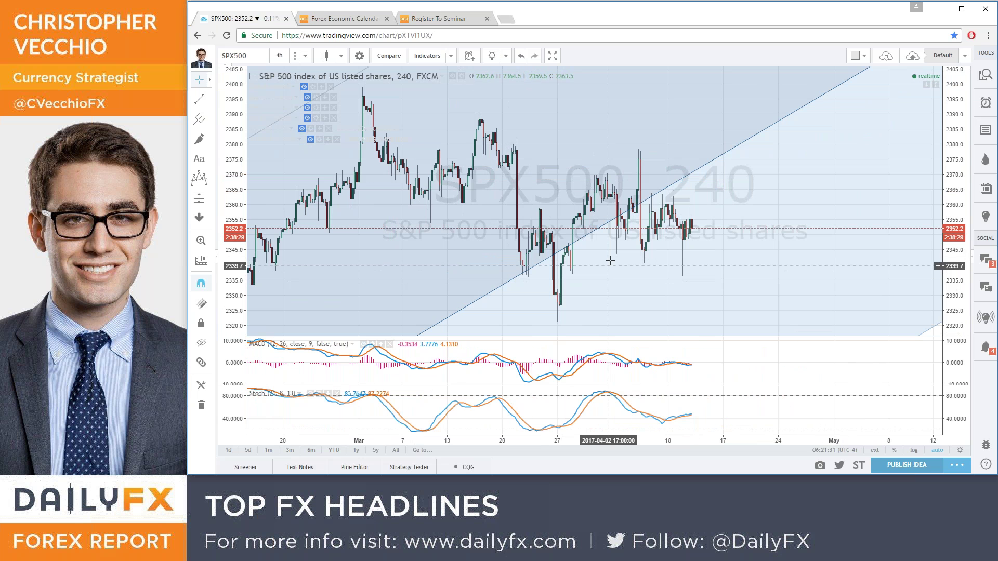
scroll(611, 260, down, 2)
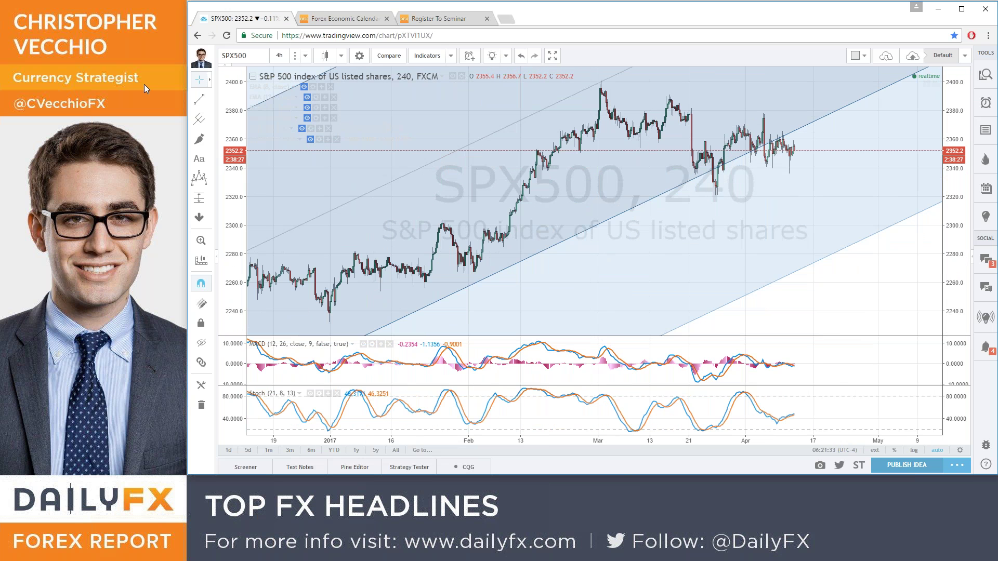
click(199, 98)
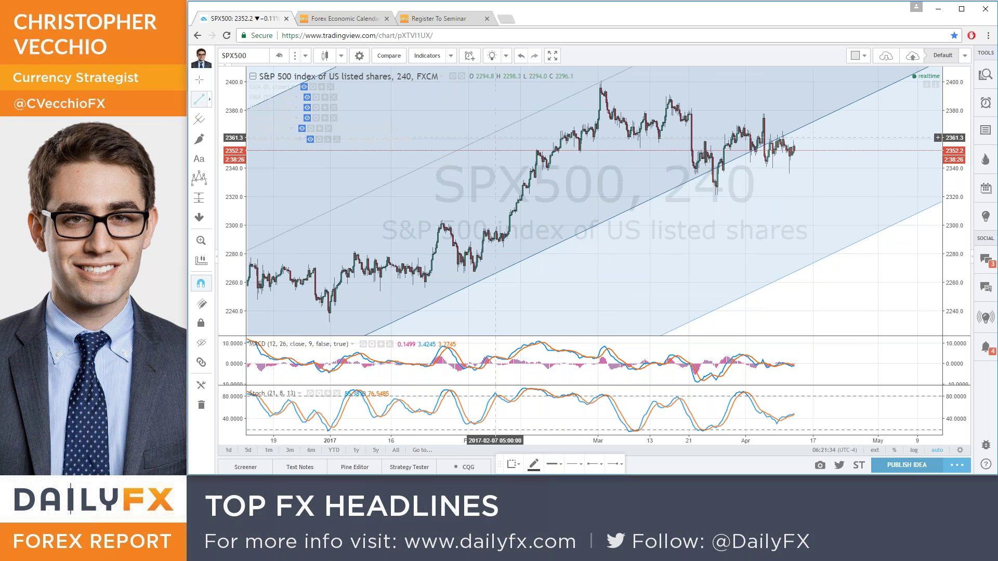
click(595, 78)
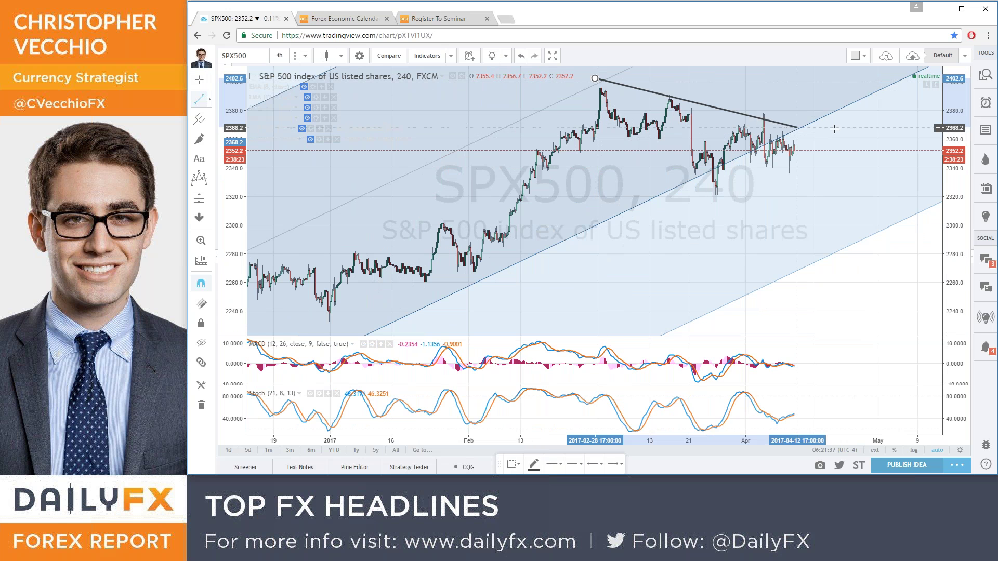
click(864, 130)
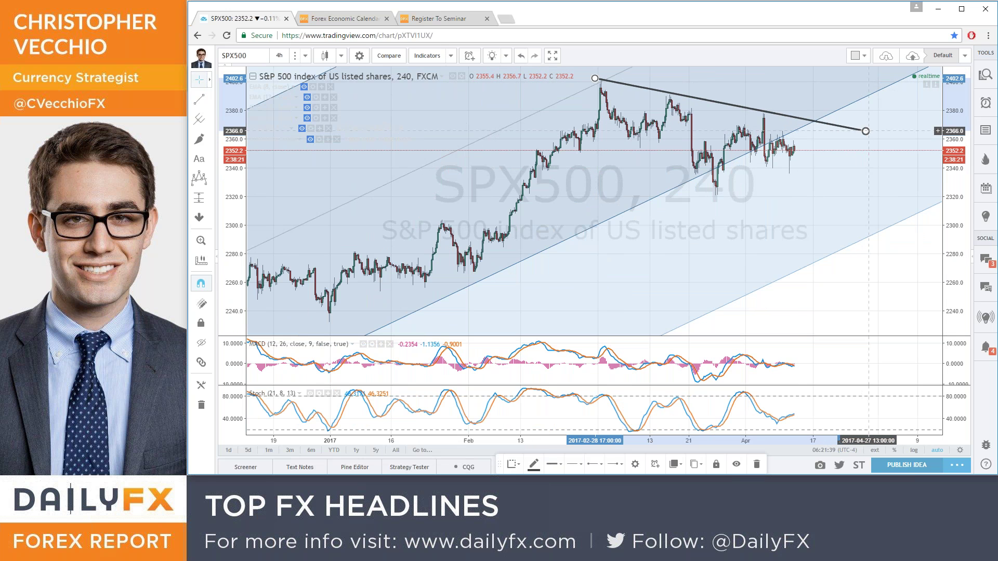
scroll(858, 252, up, 2)
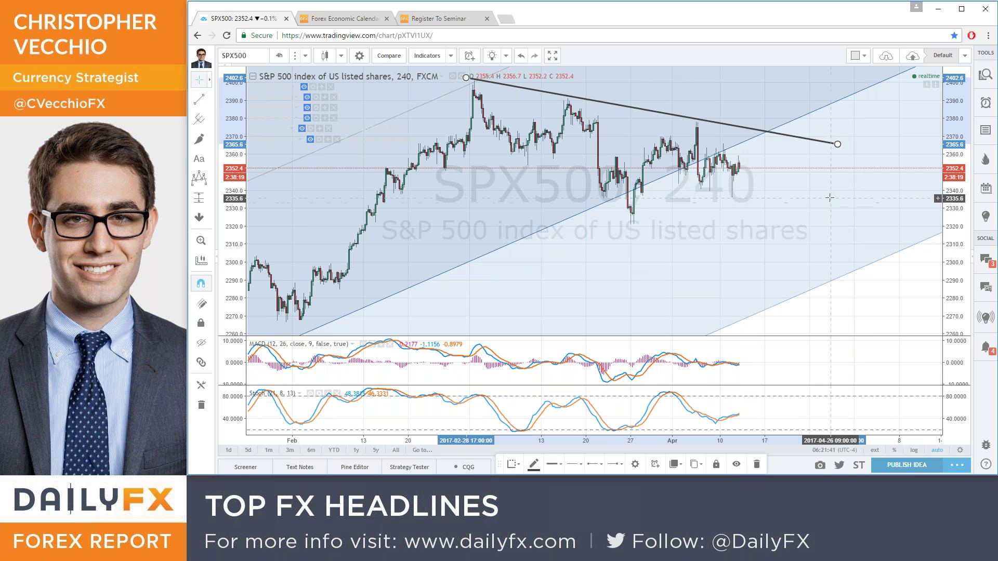
- Select the Head and Shoulders tool with snapping to bars turned off
click(199, 178)
key(ctrl)
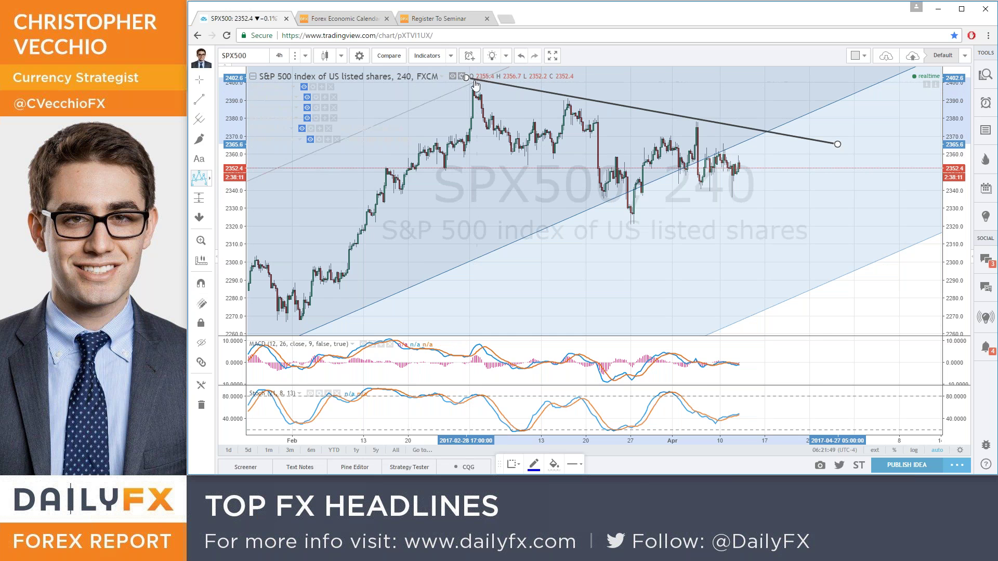
scroll(503, 87, down, 1)
scroll(545, 83, down, 1)
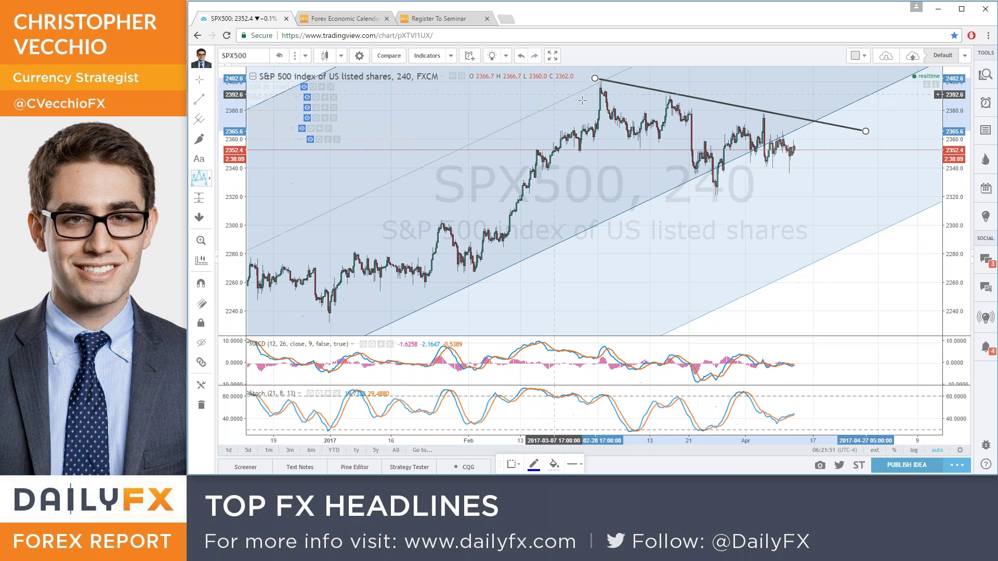
- Draw a head-and-shoulders pattern from the March peak through the shoulders, head and neckline
click(599, 79)
click(640, 148)
click(672, 92)
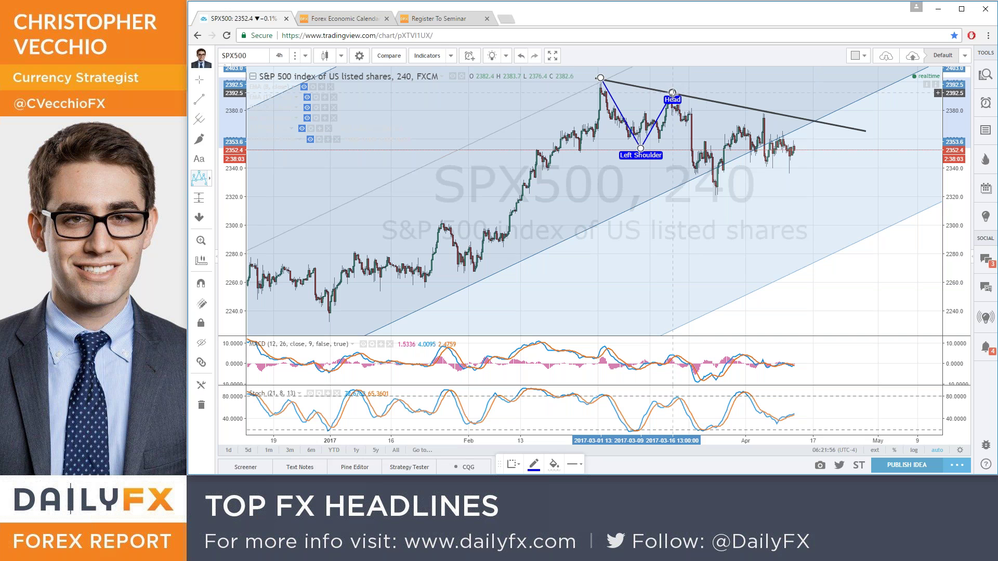
click(715, 194)
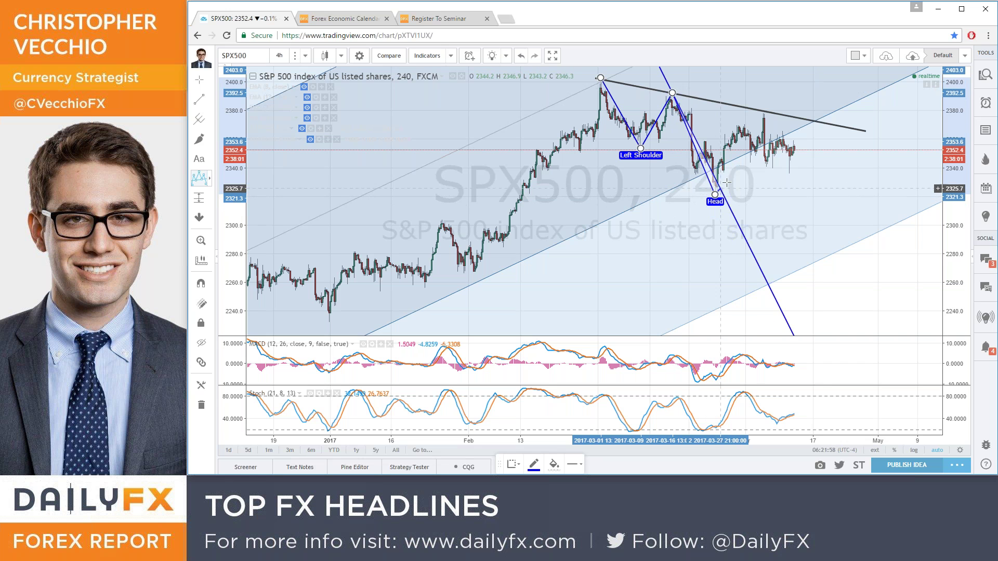
click(763, 111)
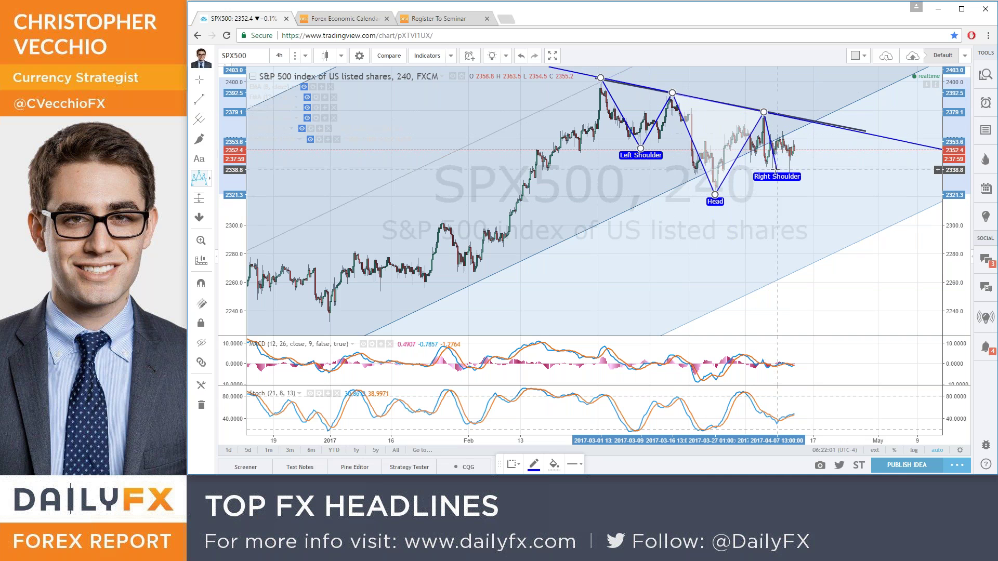
click(771, 169)
click(821, 122)
double_click(742, 189)
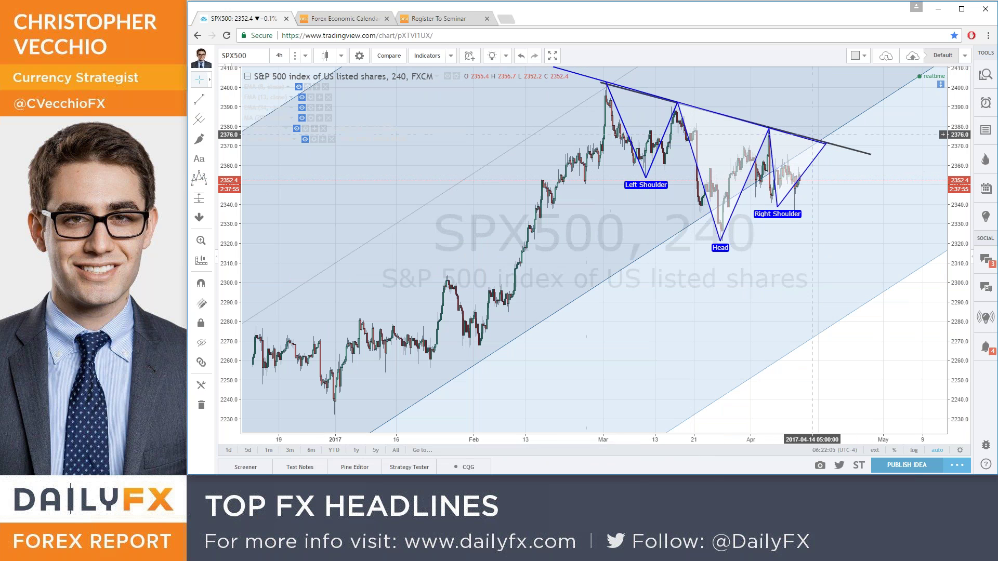
- Delete the head-and-shoulders drawing and show the EMA (8) line again
scroll(759, 176, down, 4)
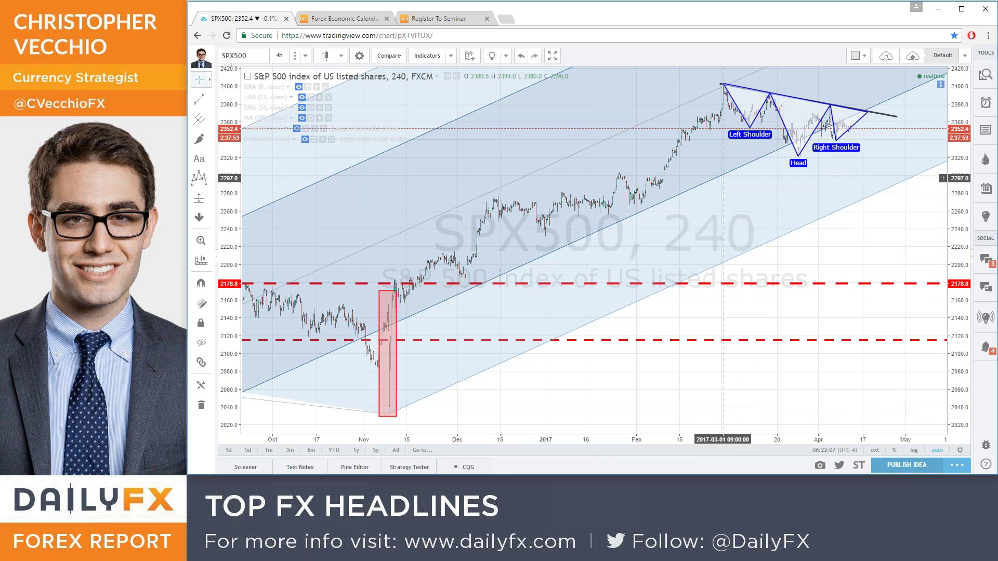
scroll(758, 174, up, 4)
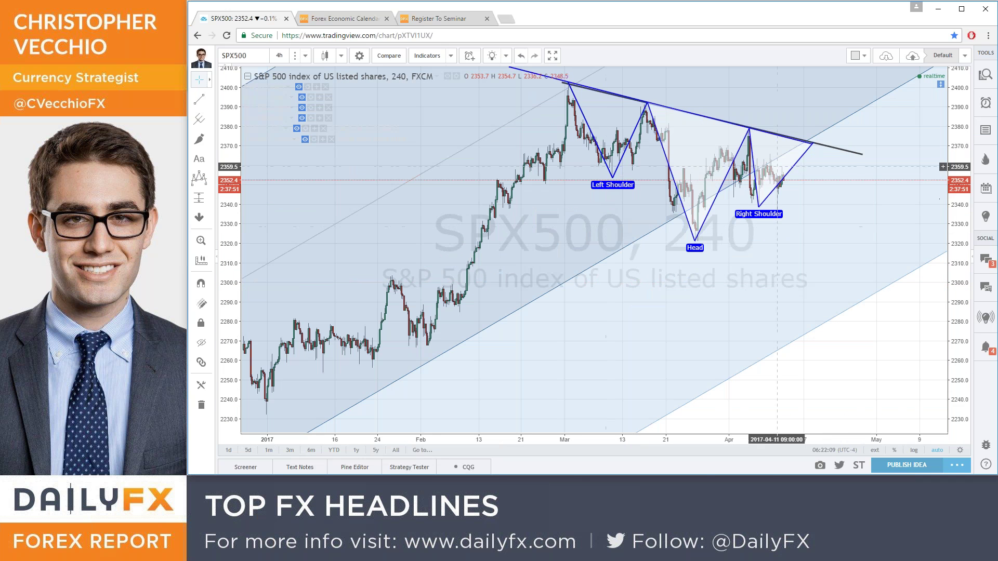
click(795, 164)
key(Delete)
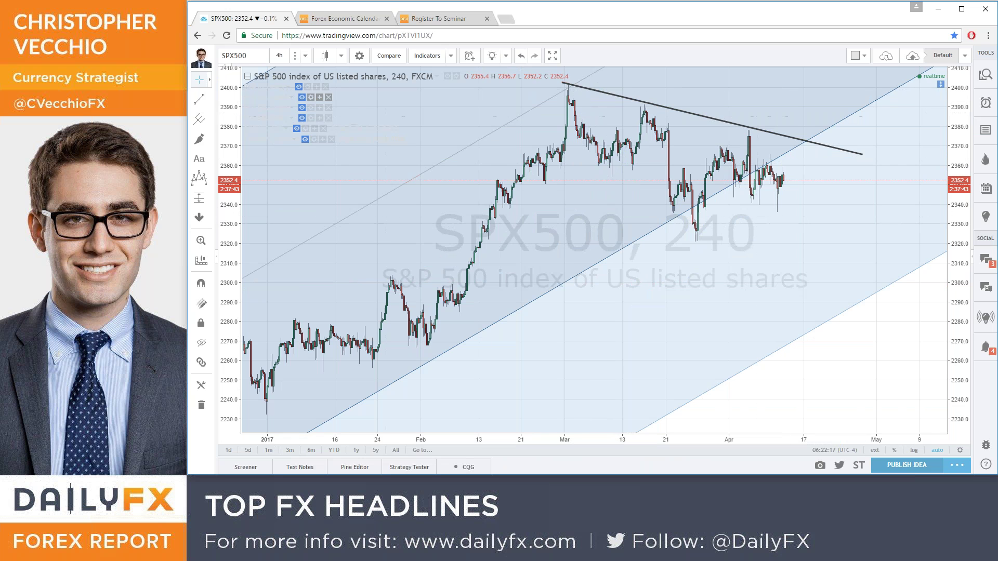
click(299, 88)
- Show EMA (13) and EMA (34), switch to daily bars from November 2016, and cancel the dashed-line settings
click(302, 98)
click(302, 109)
click(305, 55)
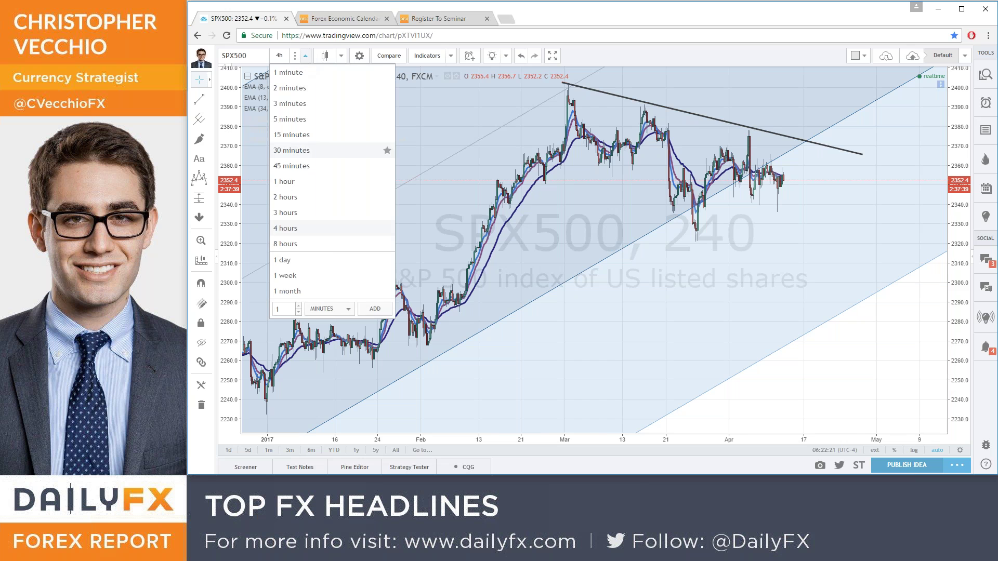
click(317, 260)
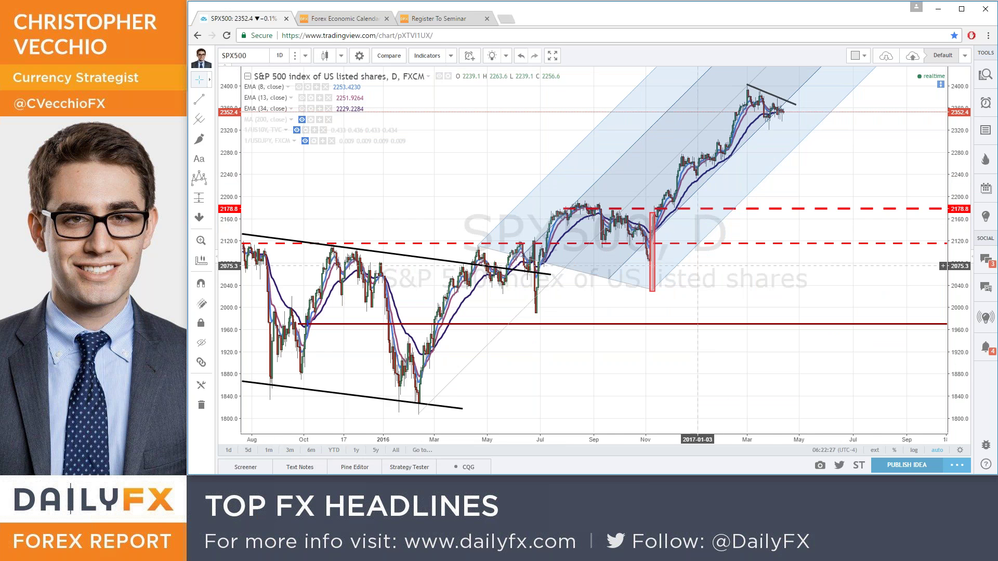
scroll(577, 174, up, 3)
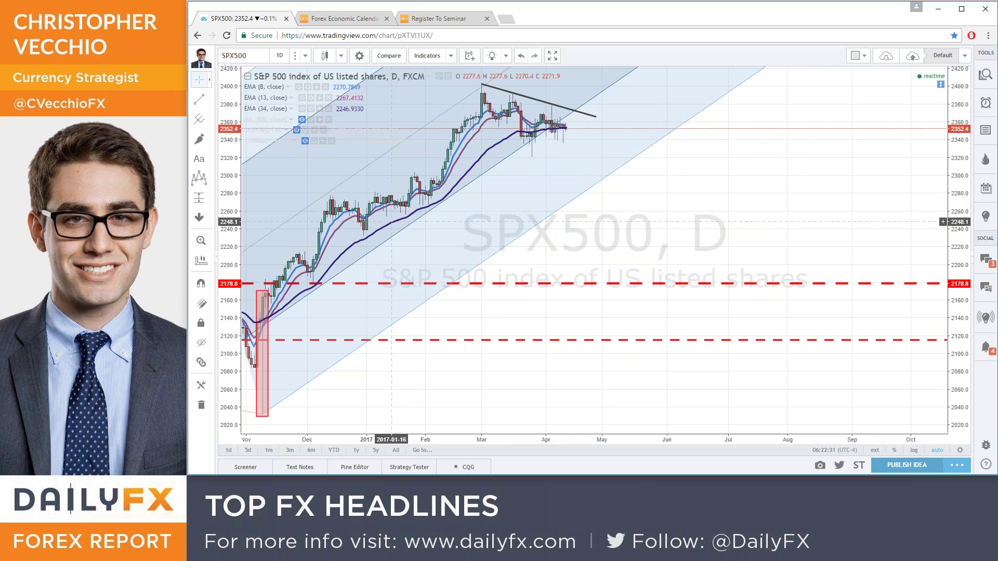
double_click(569, 340)
click(700, 366)
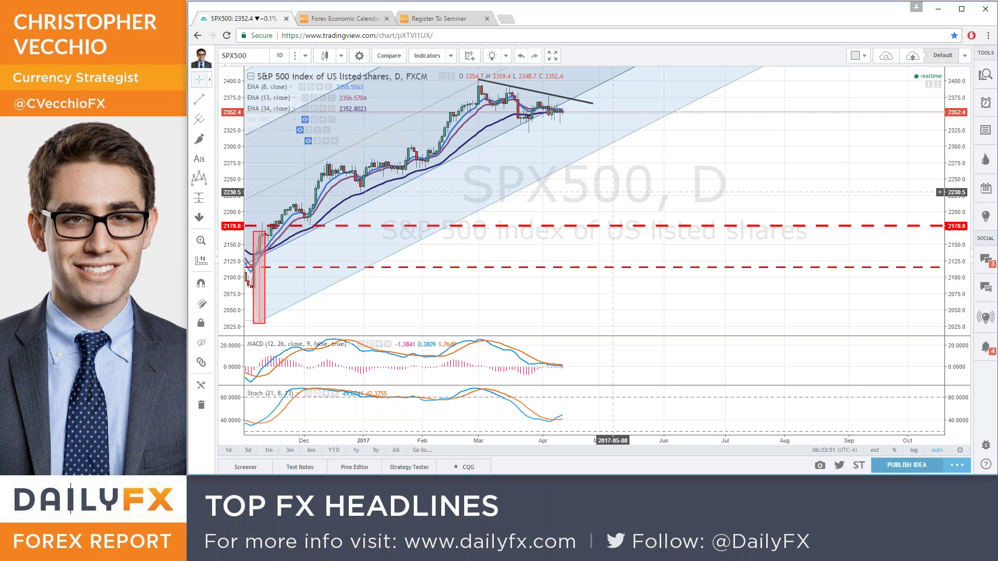
- Zoom the S&P 500 daily chart in on the February–April candles under the downtrend line
scroll(572, 121, up, 3)
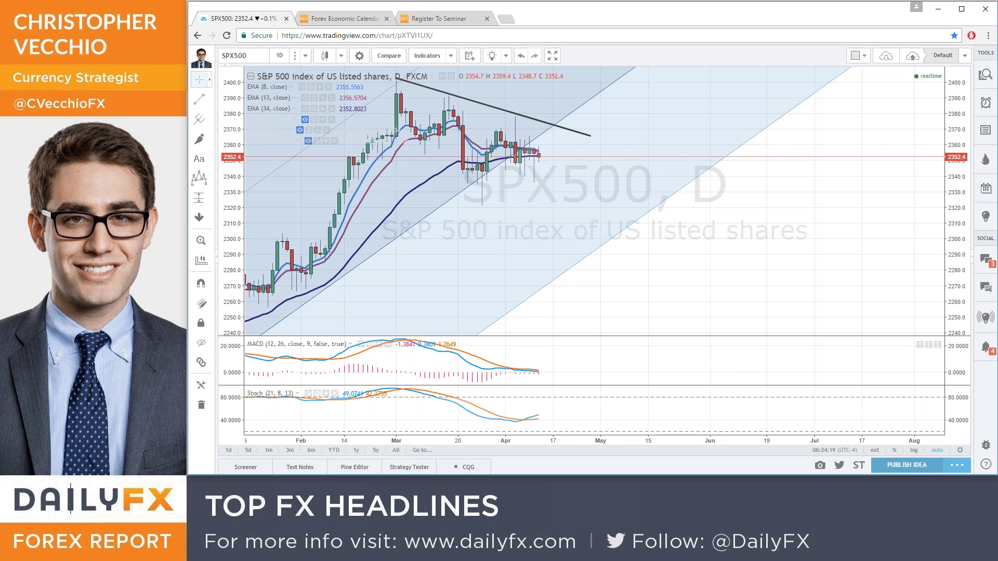
- Load the annotated AUDUSD daily chart and select its black downtrend line
text(audusd)
key(Return)
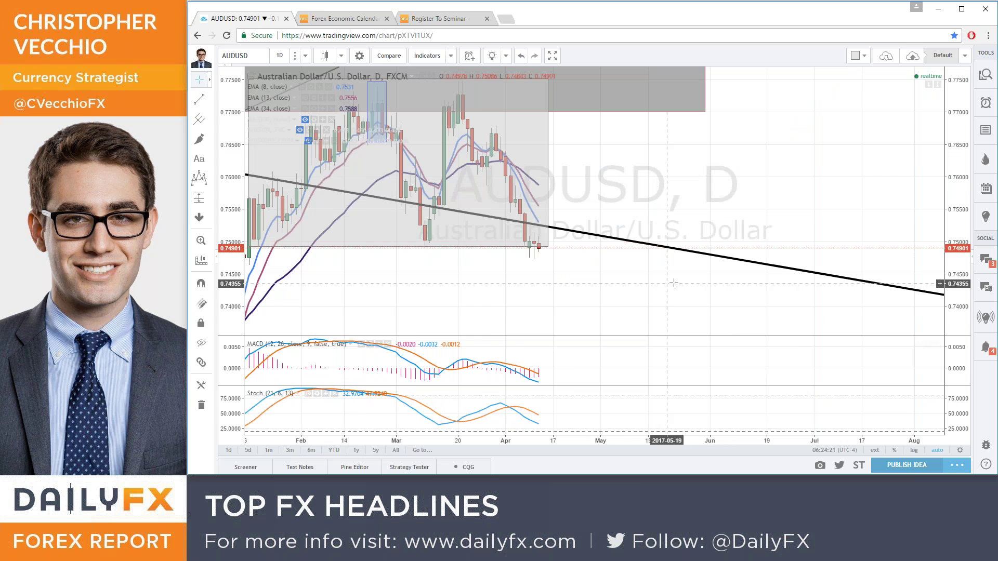
click(609, 181)
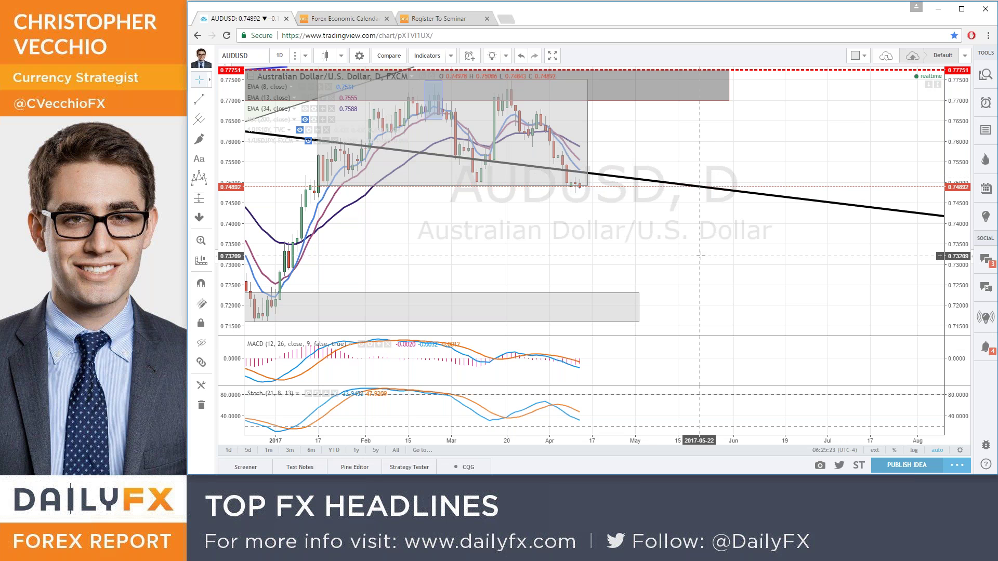
- Load the AUDJPY daily chart with the 'DJ' shortcut and zoom to its recent candles
text(DJ)
key(Return)
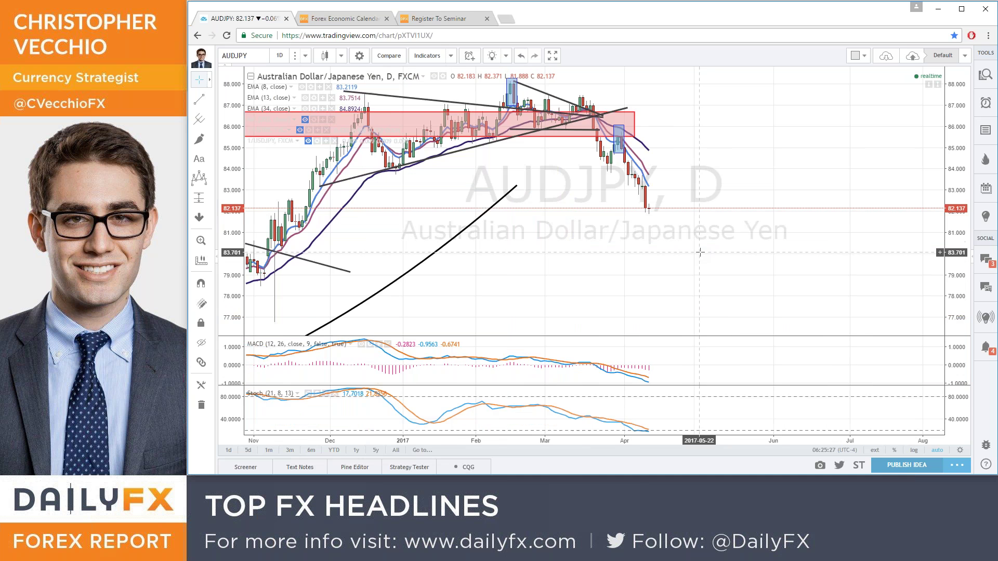
scroll(699, 252, down, 2)
scroll(800, 234, up, 3)
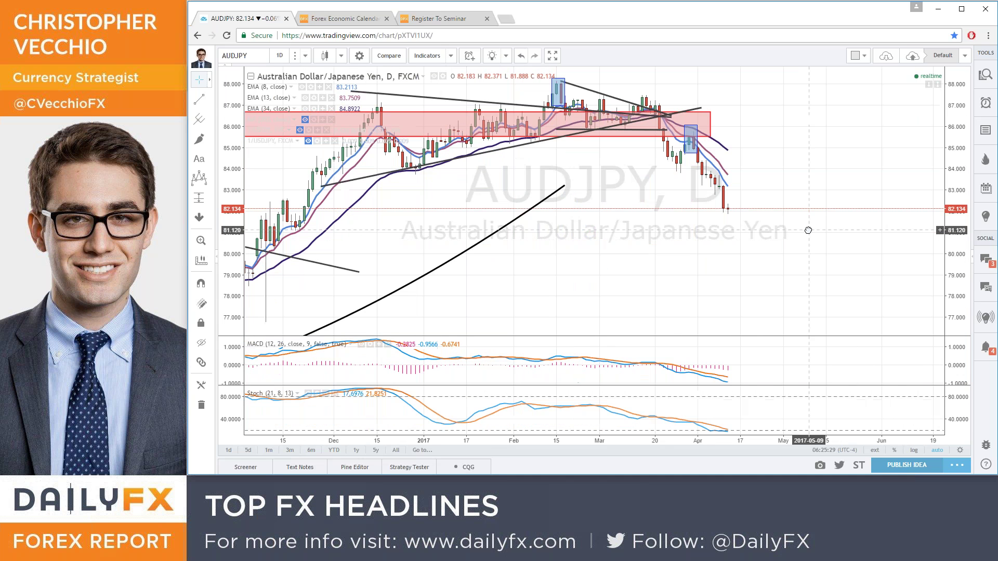
scroll(799, 237, up, 2)
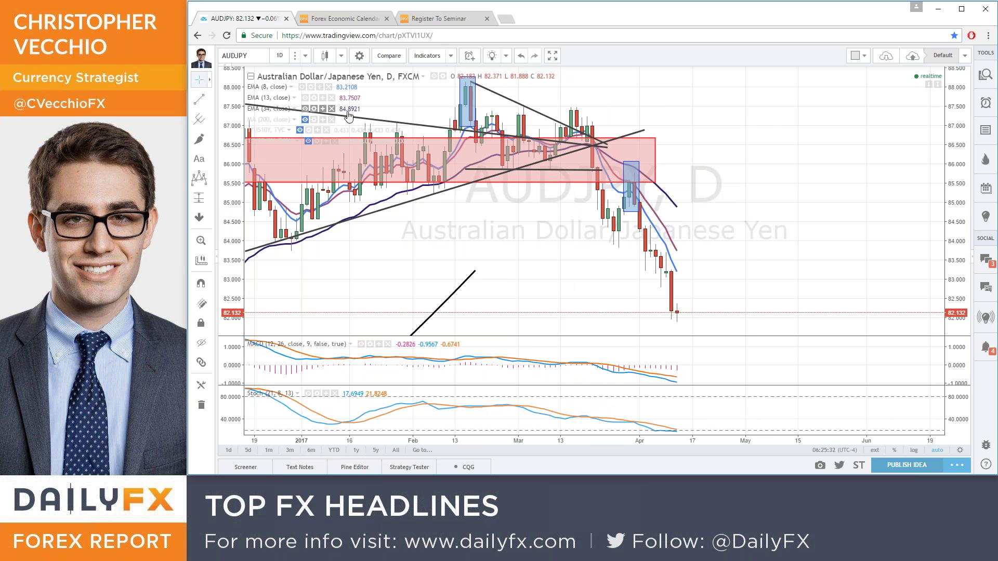
- Hide the 8- and 13-period EMAs and zoom through over a year of AUD/JPY history
click(302, 87)
click(305, 98)
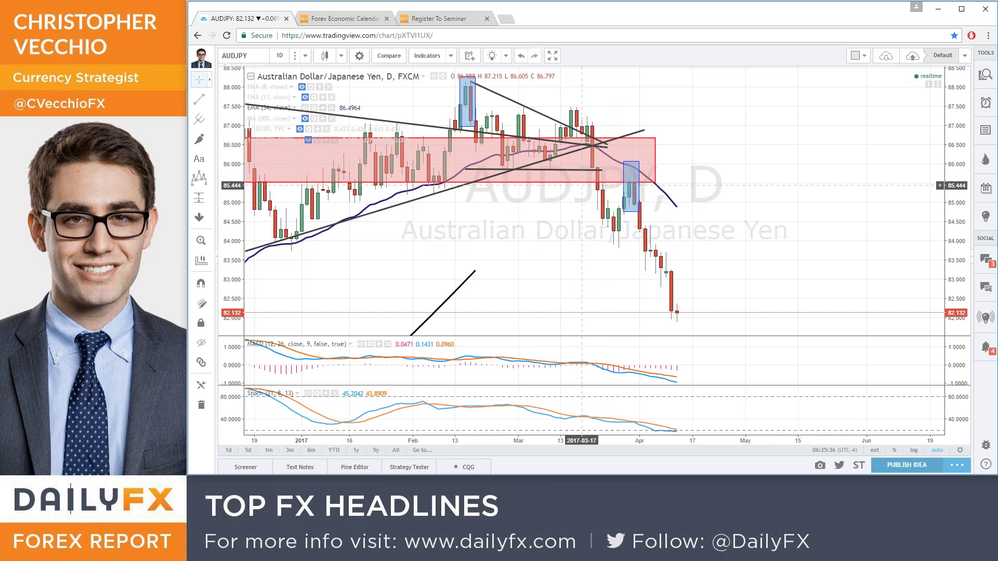
scroll(476, 229, down, 3)
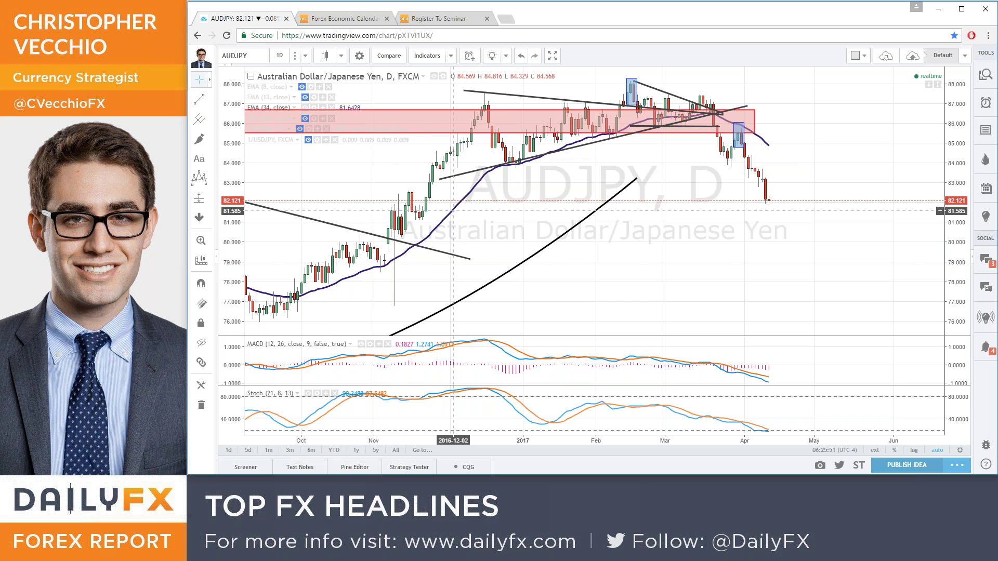
scroll(455, 213, up, 2)
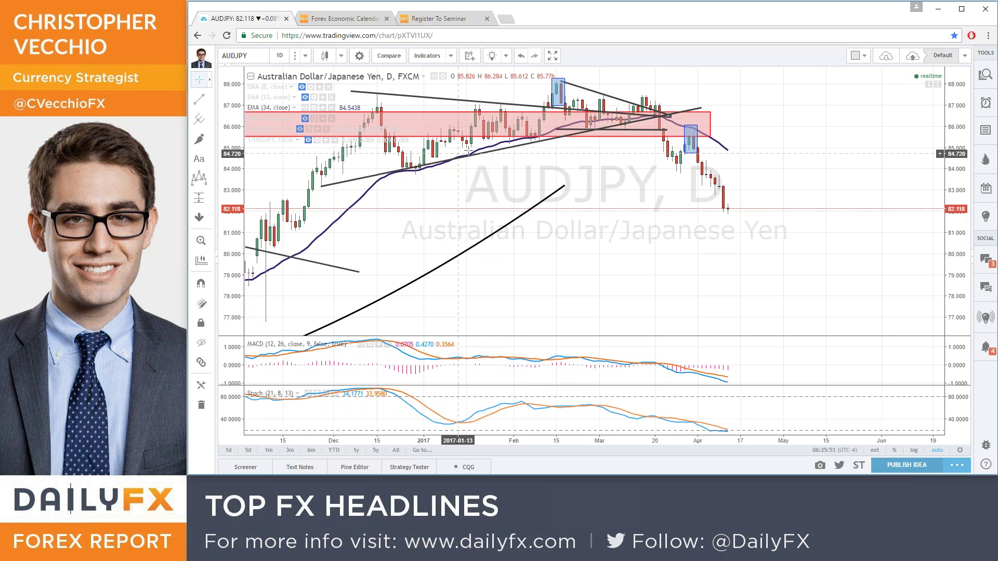
scroll(569, 127, up, 2)
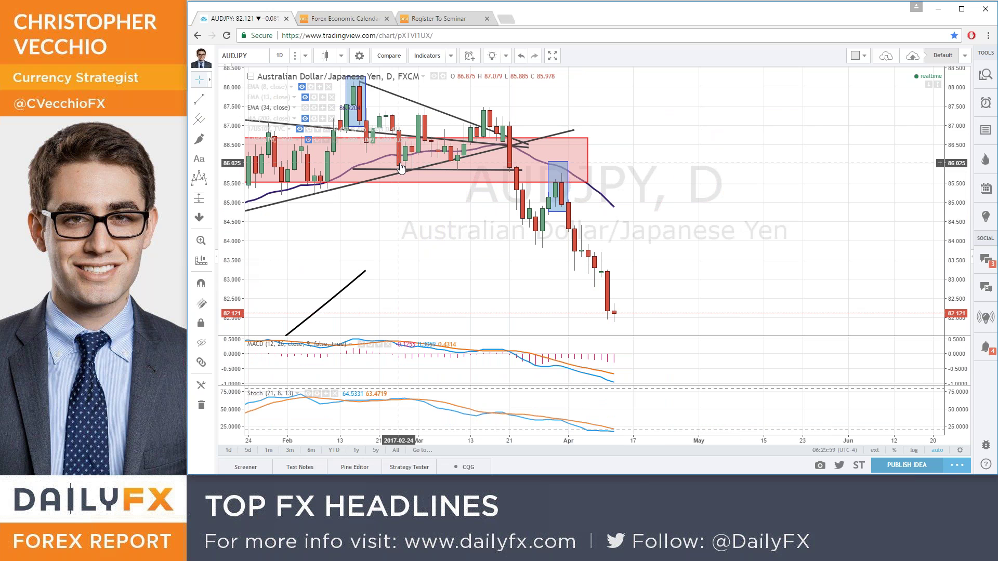
scroll(400, 166, down, 2)
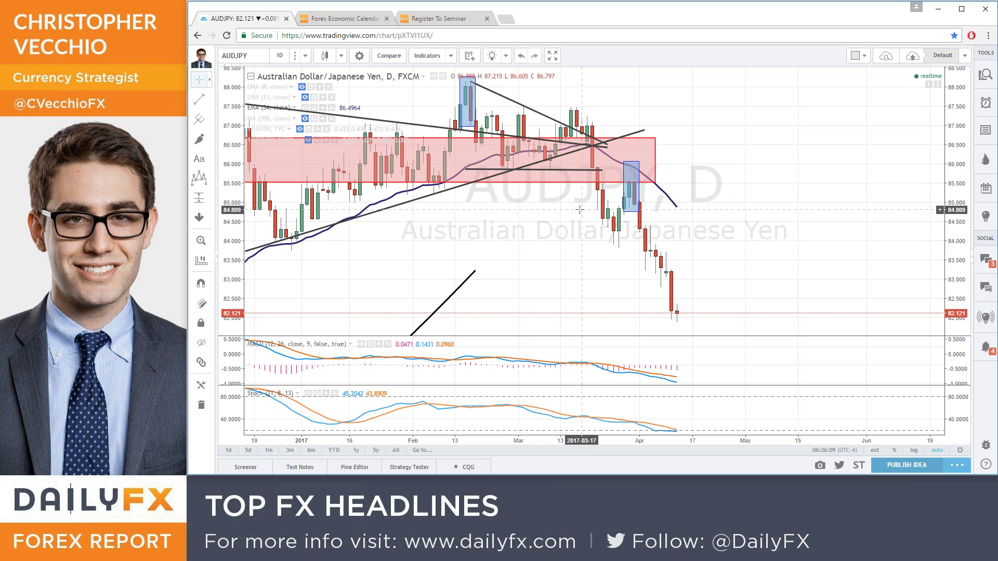
scroll(551, 164, down, 3)
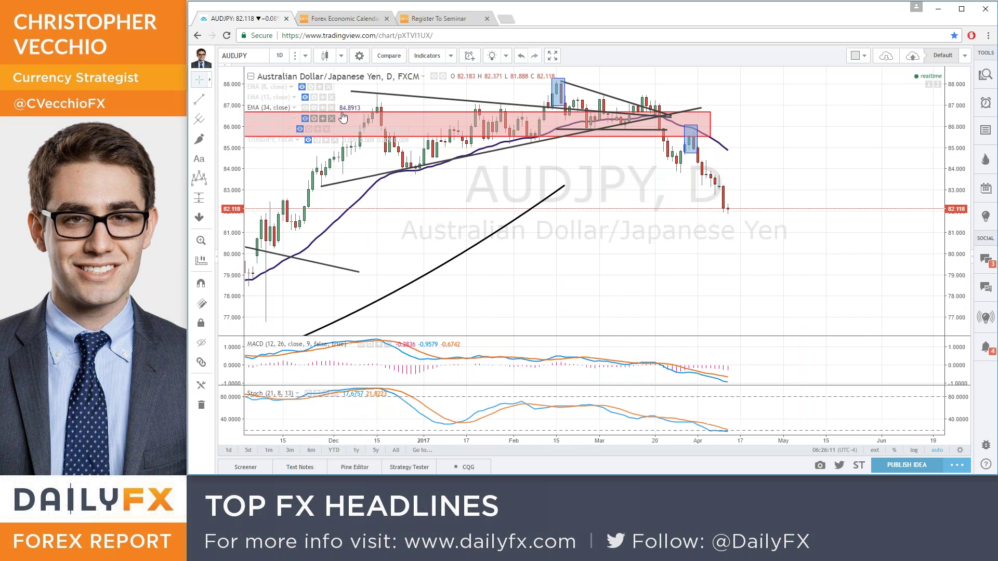
scroll(572, 130, up, 2)
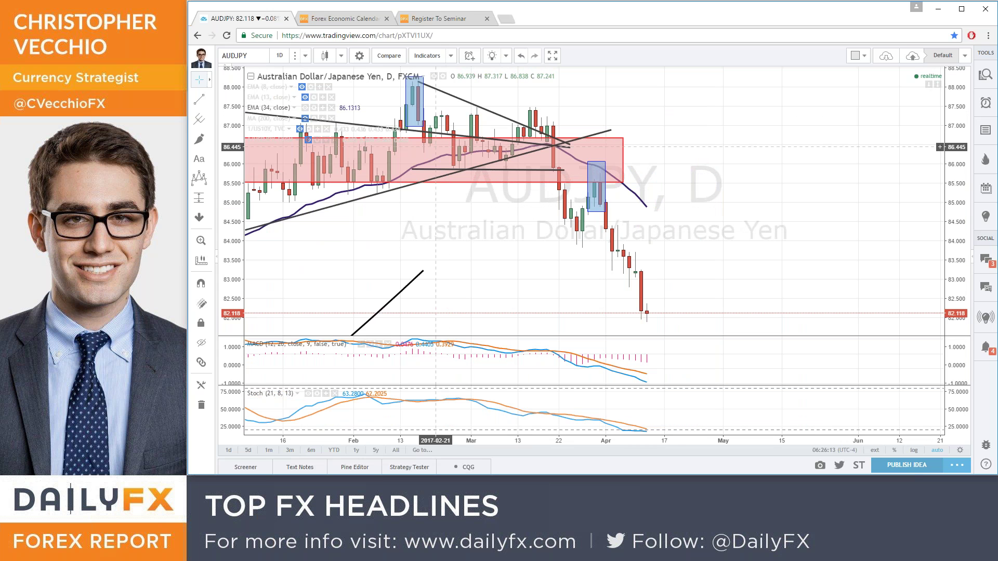
scroll(444, 171, down, 2)
scroll(445, 170, down, 5)
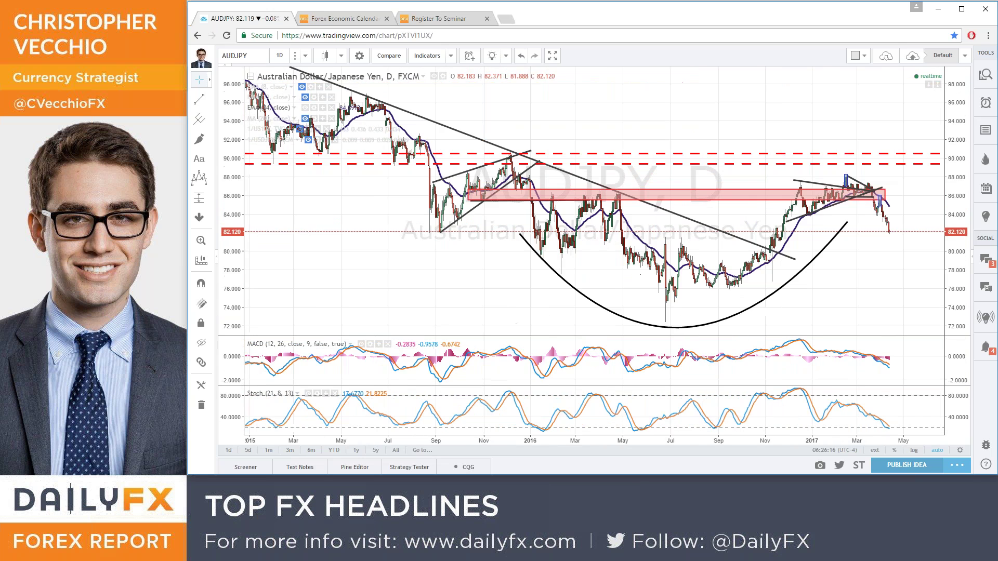
scroll(439, 197, up, 2)
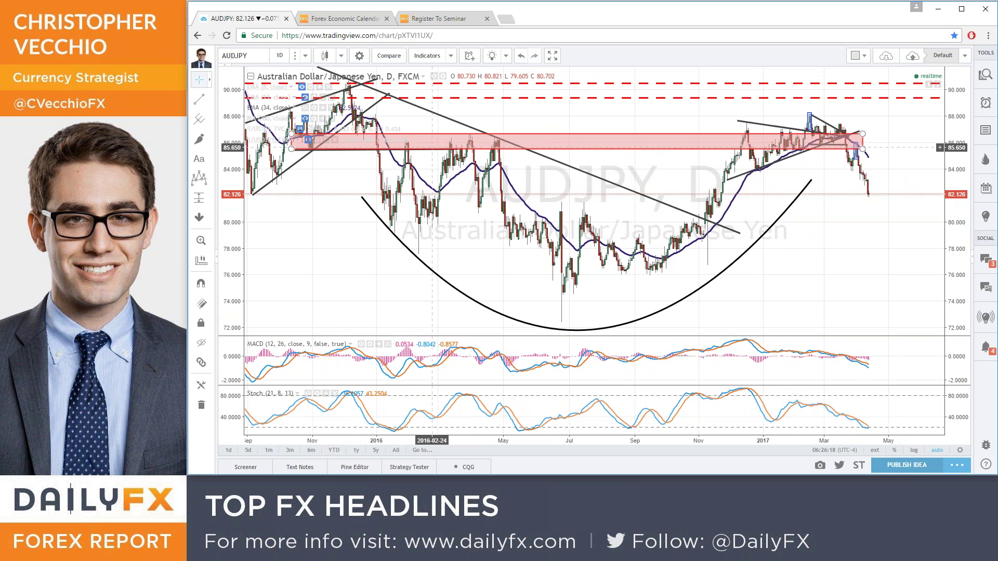
scroll(670, 182, up, 5)
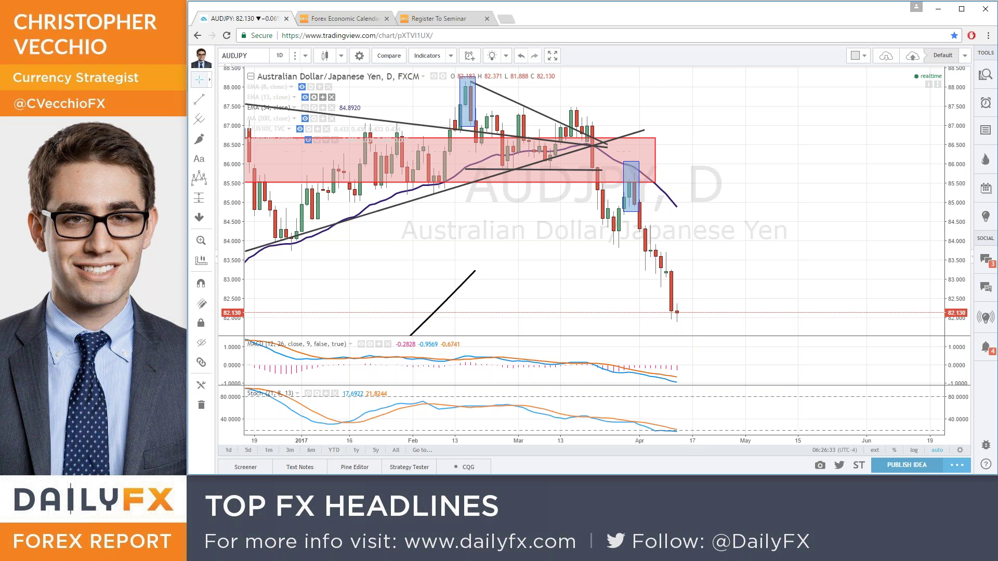
- Turn the 13- and 8-period EMAs back on, then load the NZDJPY chart
click(305, 98)
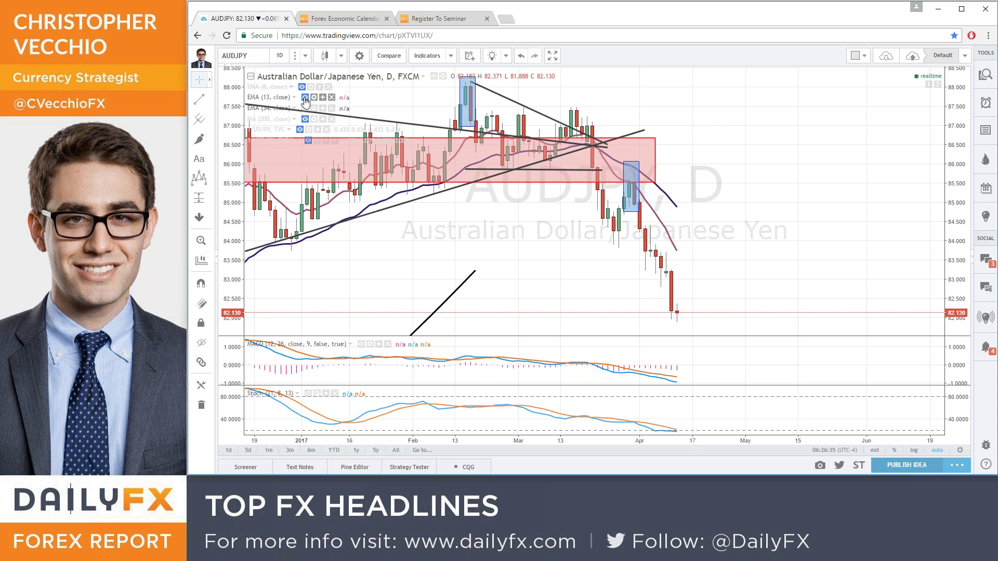
click(302, 87)
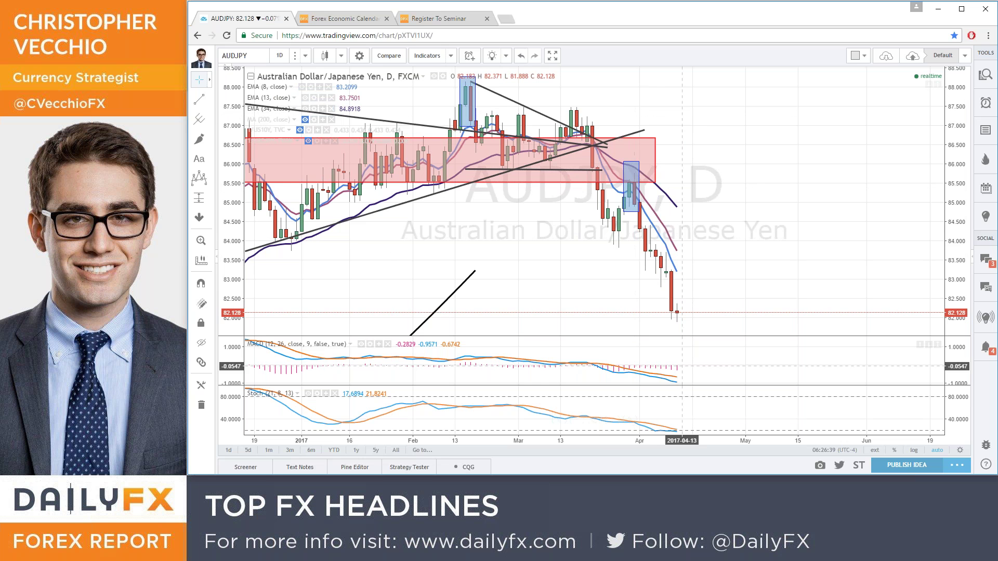
scroll(711, 298, down, 3)
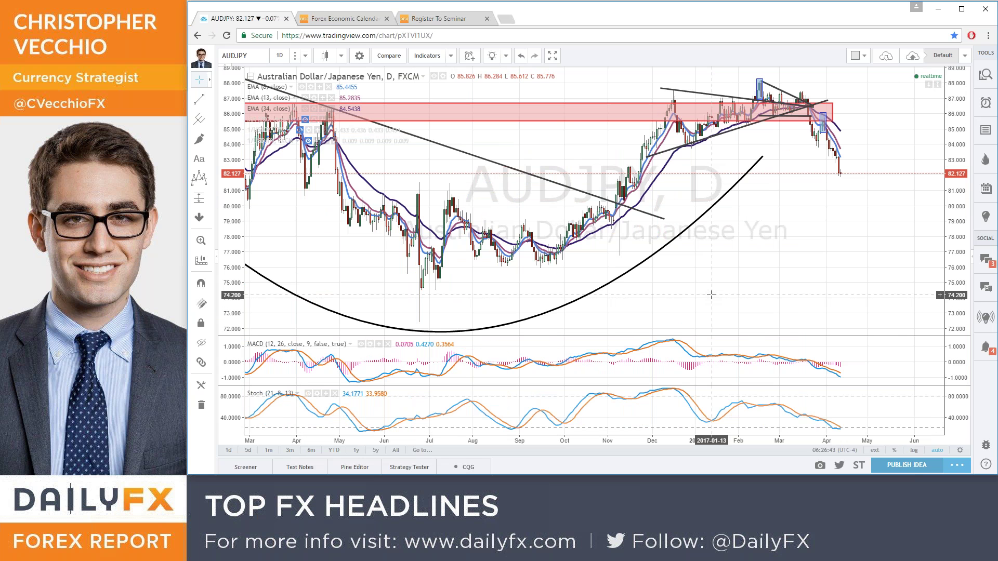
text(NZDJPY)
key(Return)
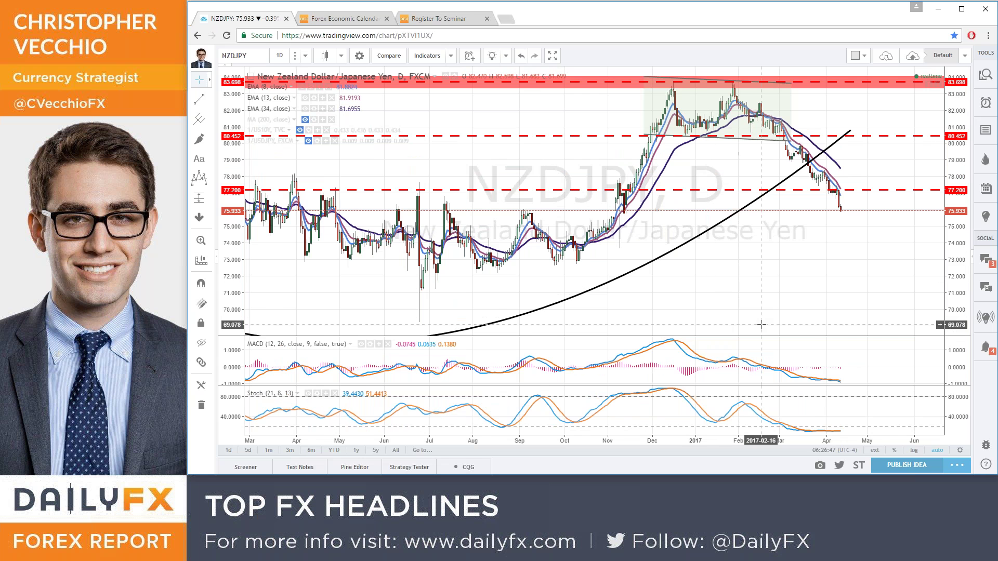
- Zoom in and out on NZD/JPY's daily history around its break below dashed 77.200
scroll(761, 307, up, 3)
scroll(732, 316, up, 3)
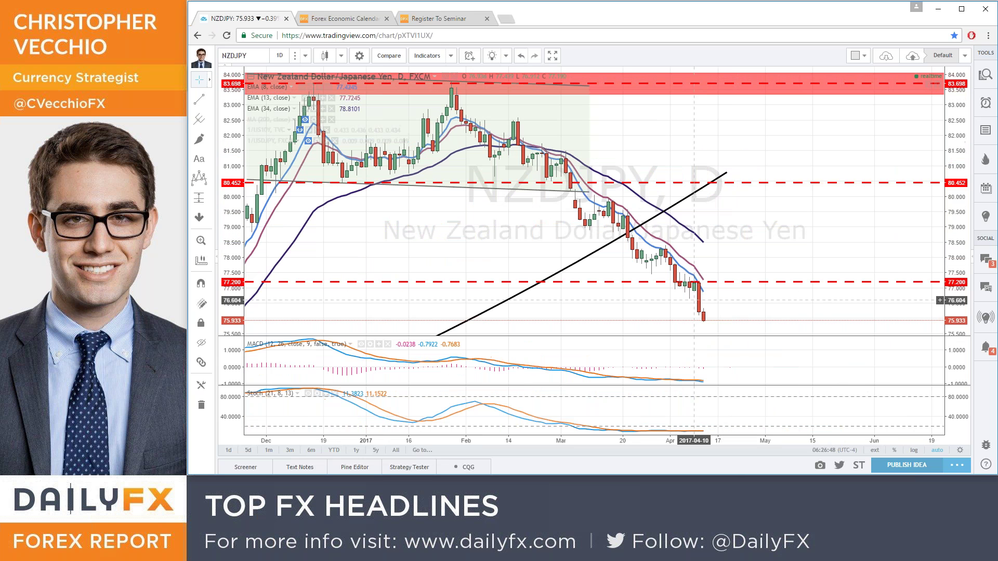
scroll(636, 276, down, 2)
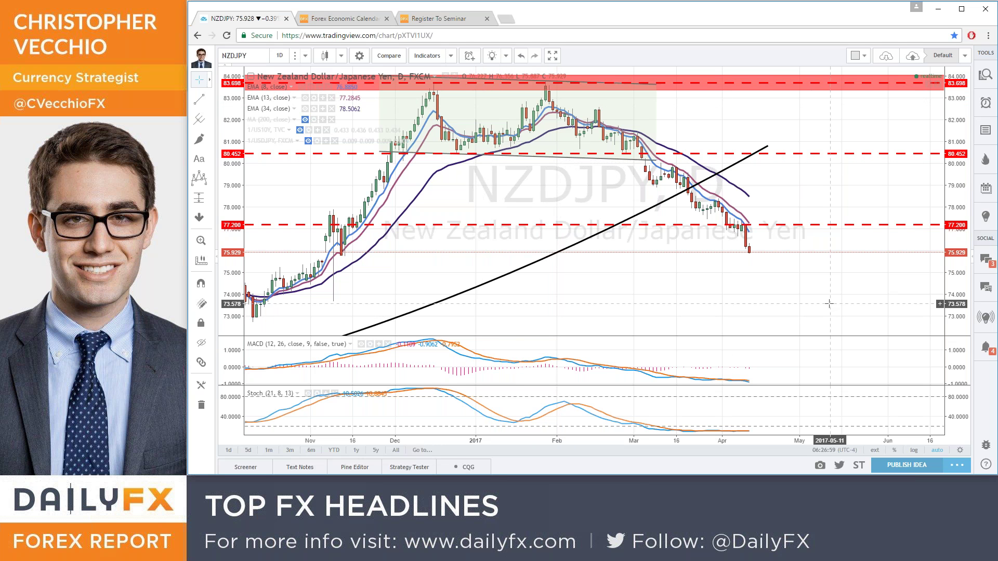
scroll(737, 265, down, 3)
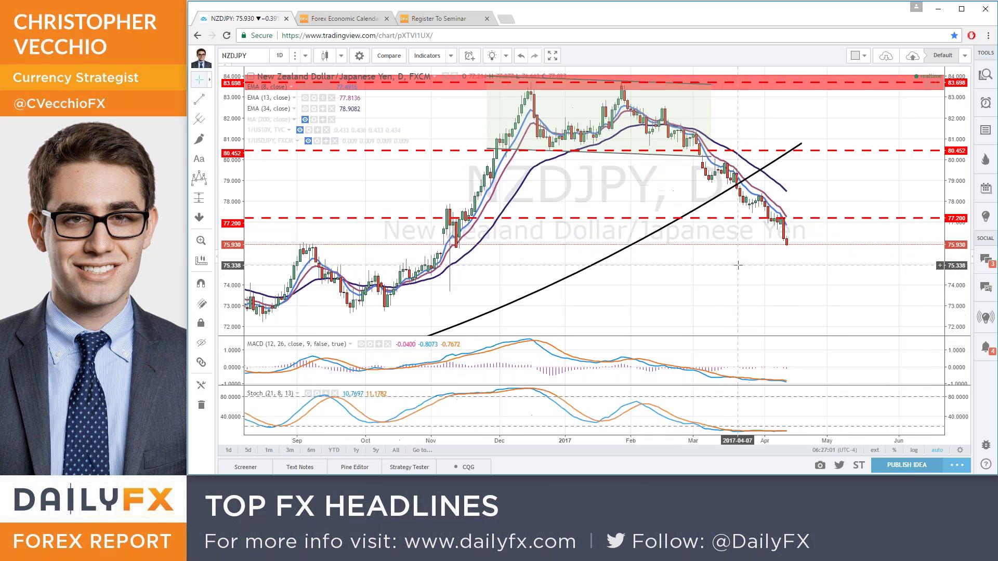
scroll(738, 265, down, 2)
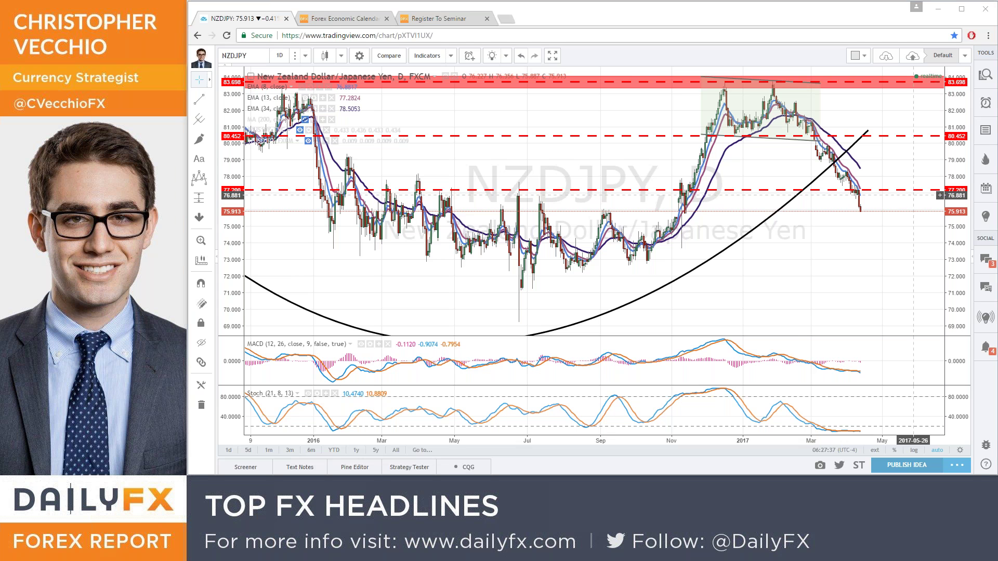
scroll(800, 283, up, 2)
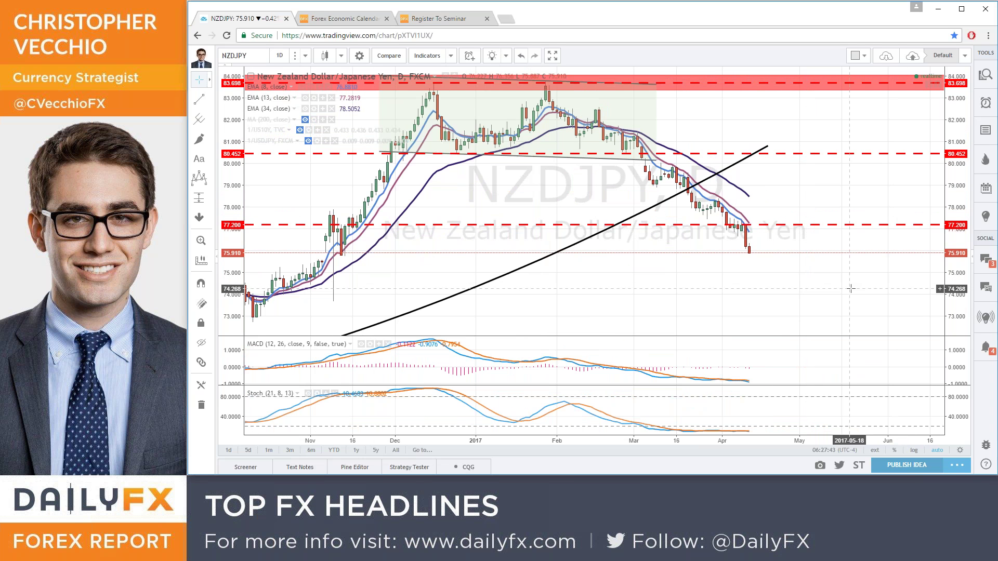
- Load the US Dollar Currency Index (DXY) daily chart and zoom in
text(DXY)
key(Return)
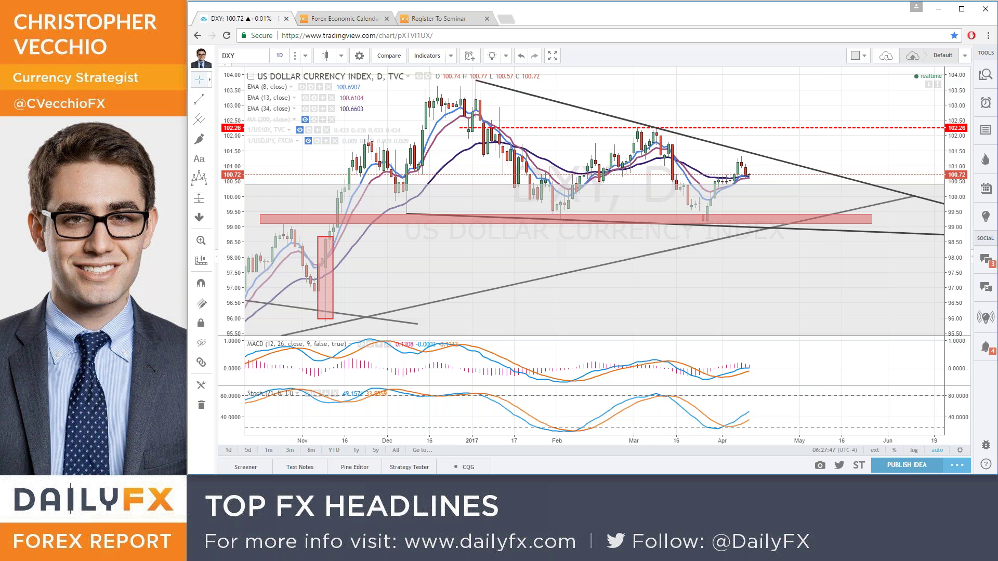
scroll(842, 288, up, 1)
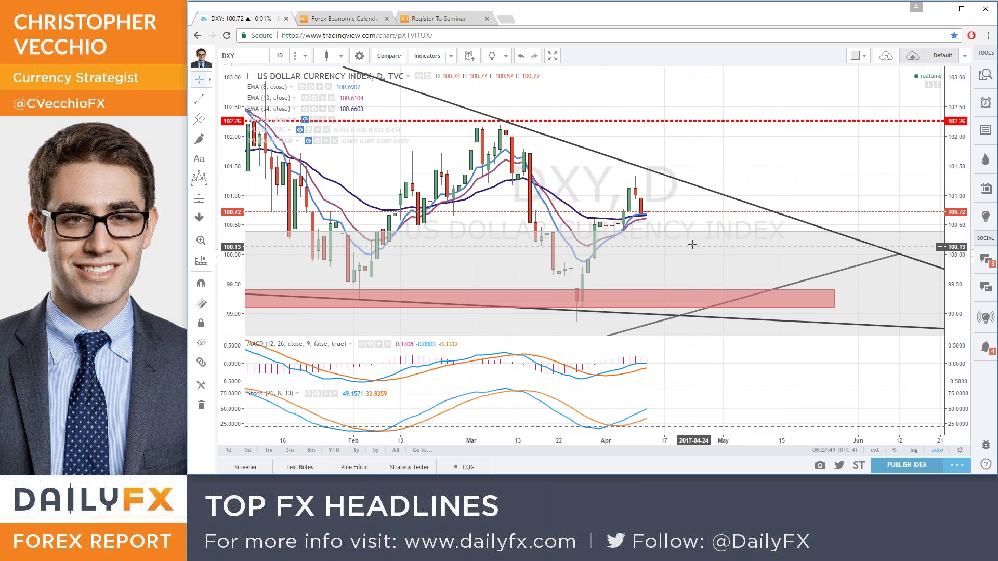
- Hide the 8-, 34- and 13-period EMAs, then move to the economic calendar
click(301, 87)
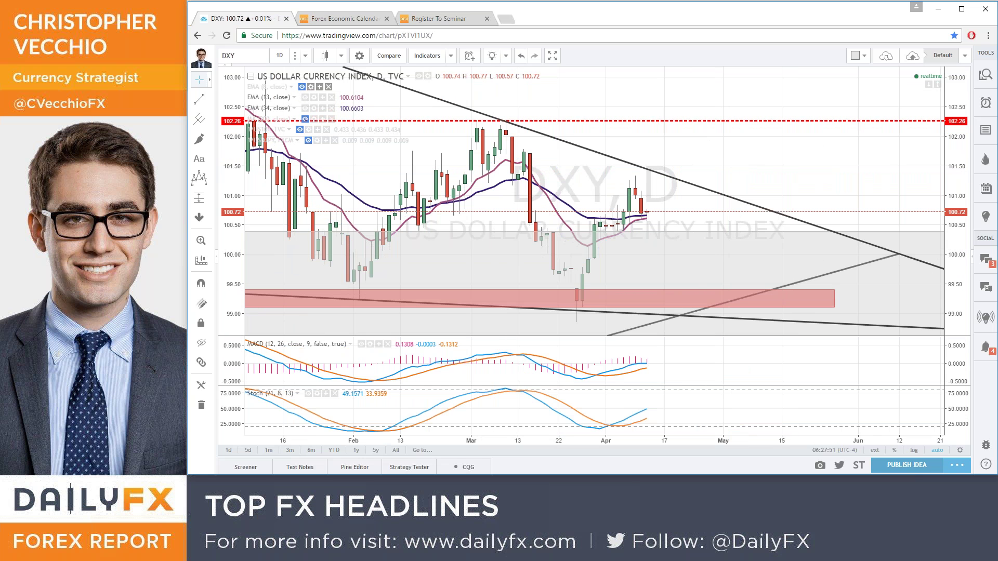
click(305, 108)
click(305, 97)
scroll(554, 317, down, 2)
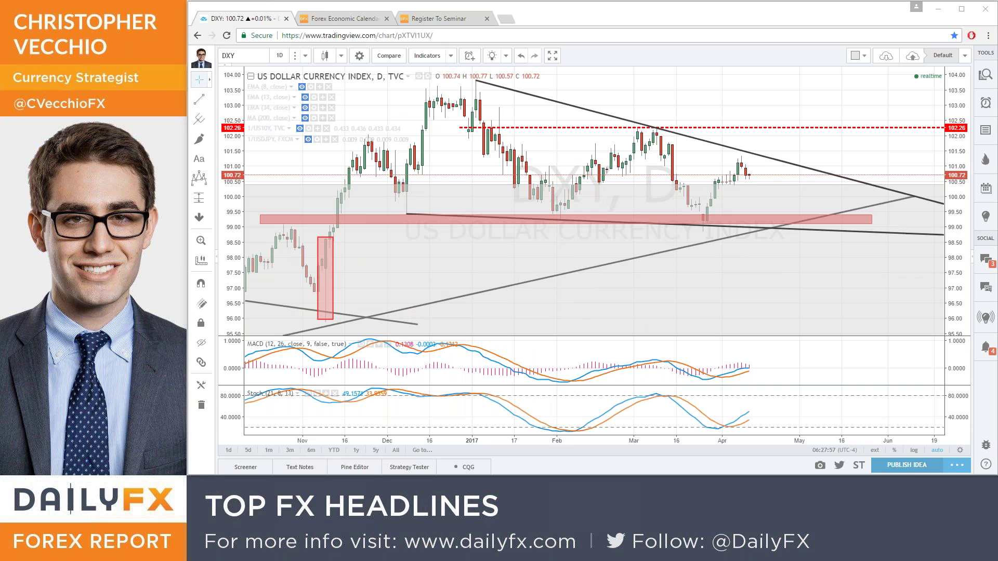
key(ctrl+Tab)
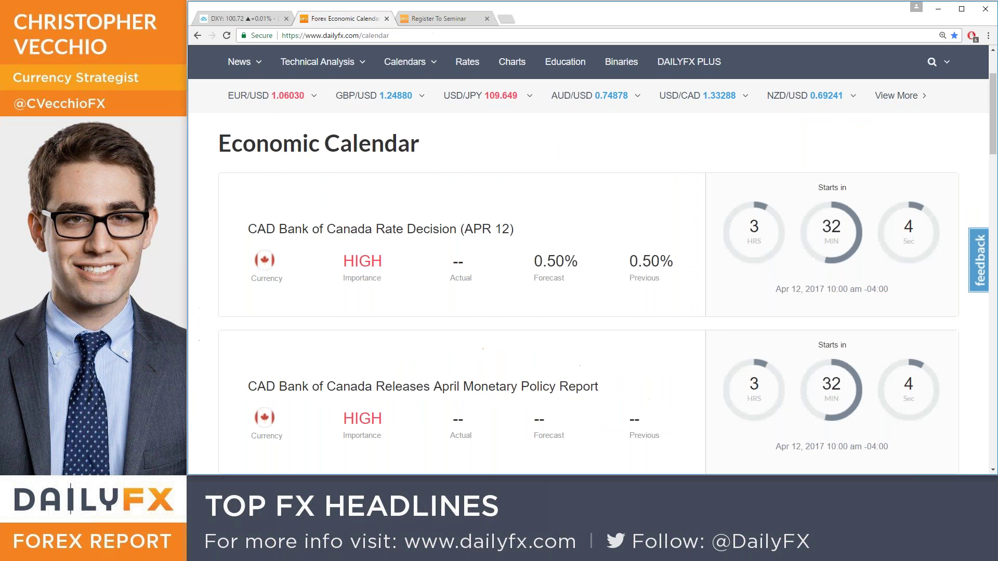
- Show Friday, April 14 events and review the USD CPI and Advance Retail Sales forecasts
scroll(729, 332, down, 5)
click(853, 197)
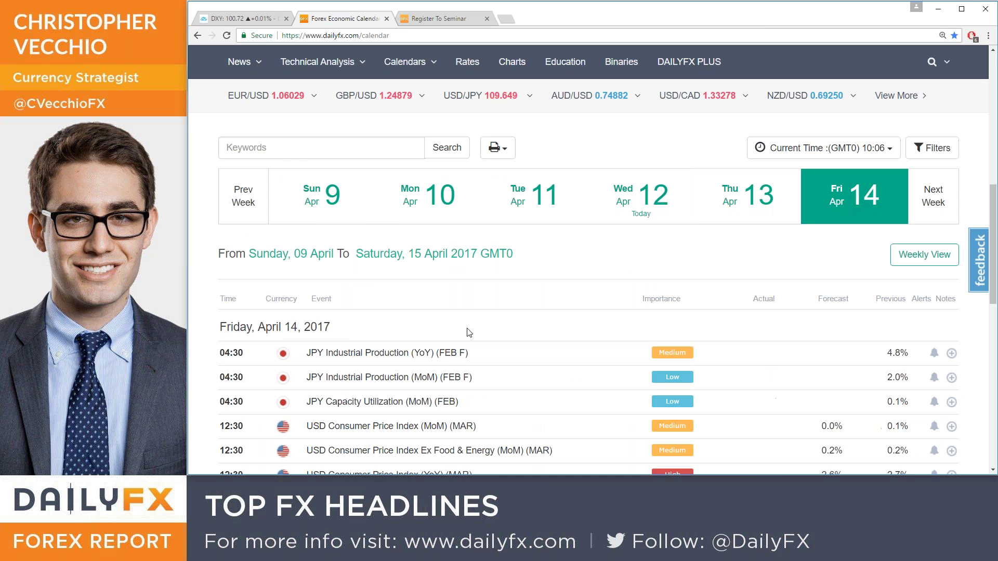
scroll(467, 332, down, 3)
scroll(453, 370, down, 1)
scroll(453, 370, down, 5)
scroll(453, 370, up, 4)
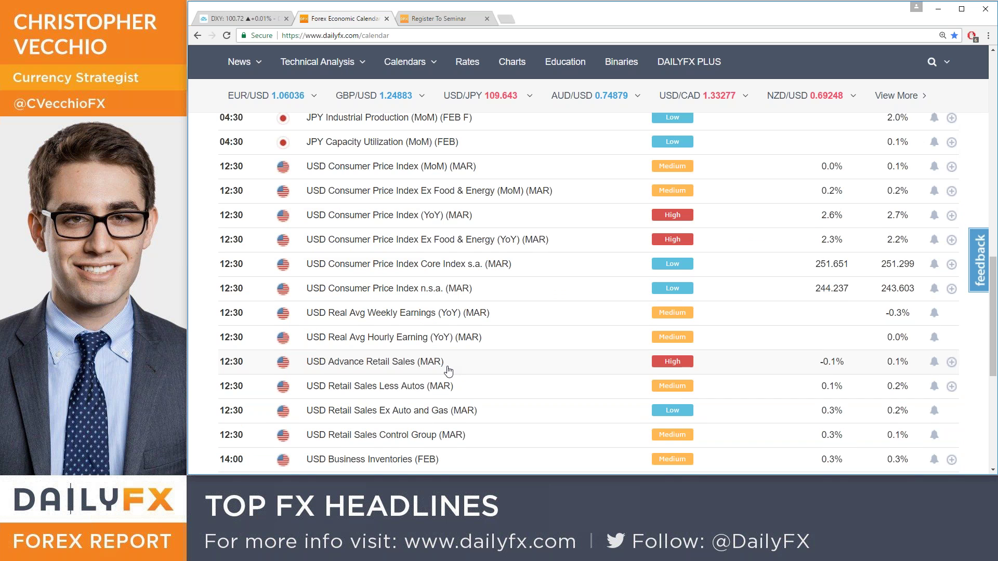
scroll(448, 371, up, 1)
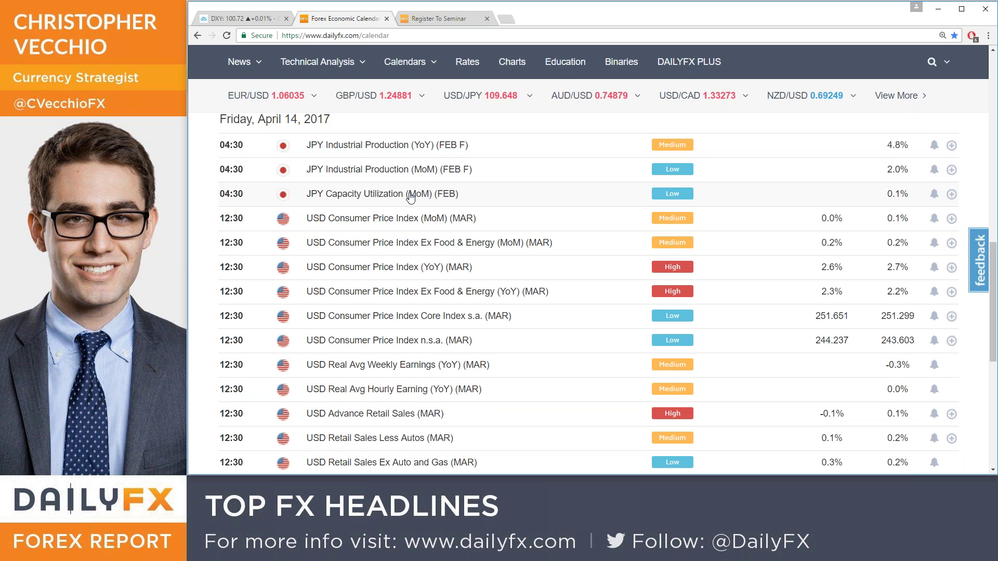
scroll(410, 196, down, 2)
scroll(382, 225, up, 1)
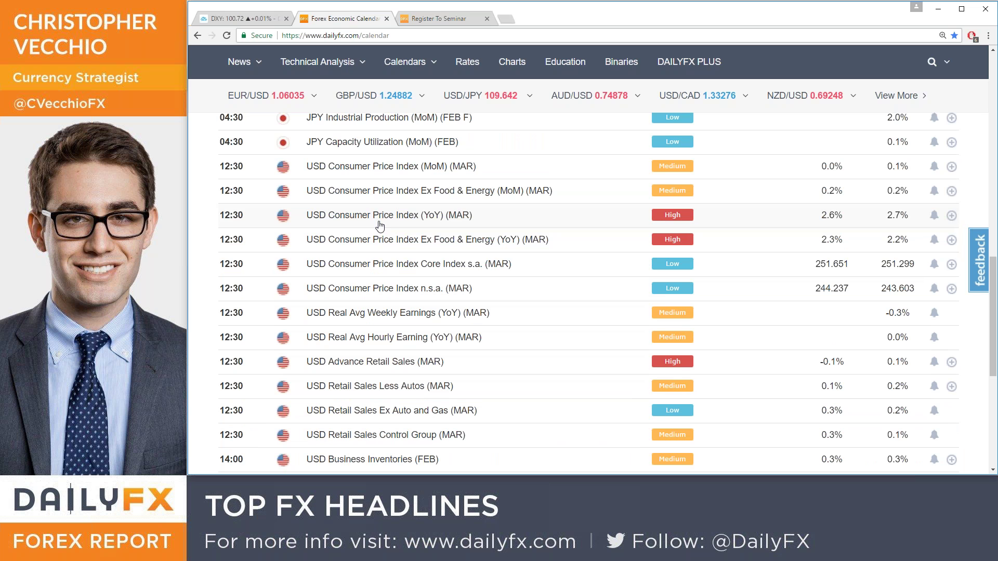
scroll(359, 229, down, 2)
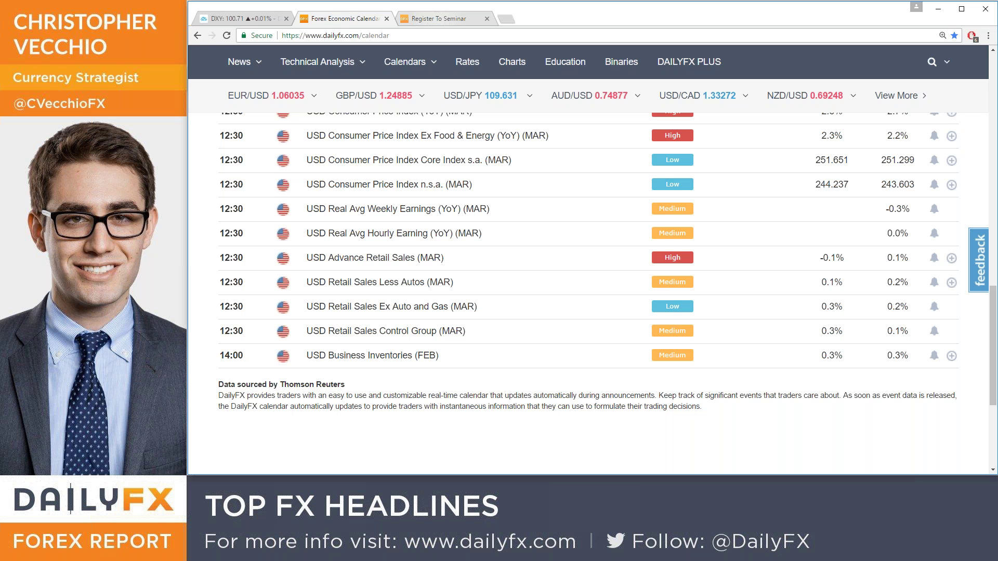
scroll(369, 234, up, 2)
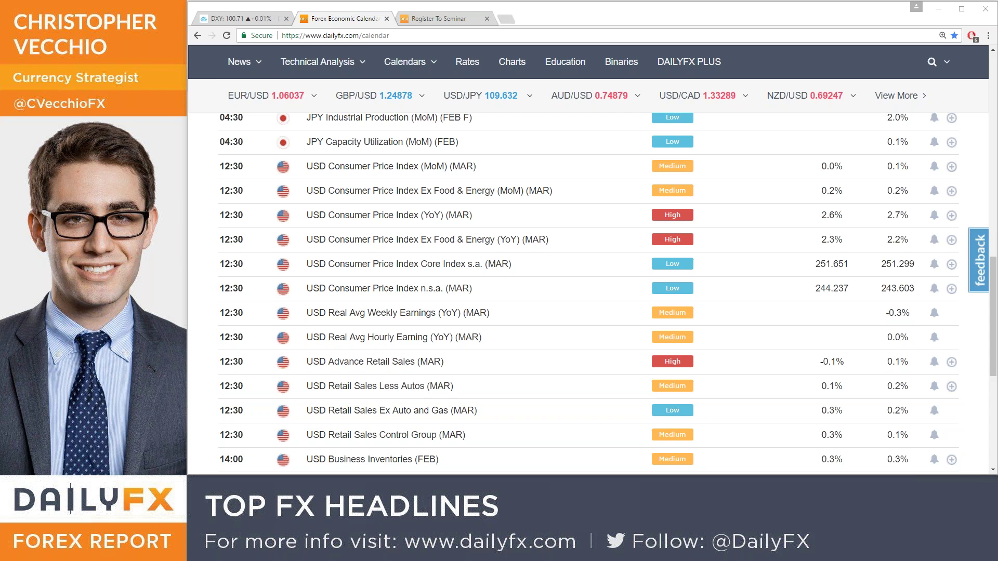
- Scroll the DXY article down to the Nomura Hard vs Soft Data Indices chart
scroll(456, 348, down, 5)
scroll(521, 212, down, 15)
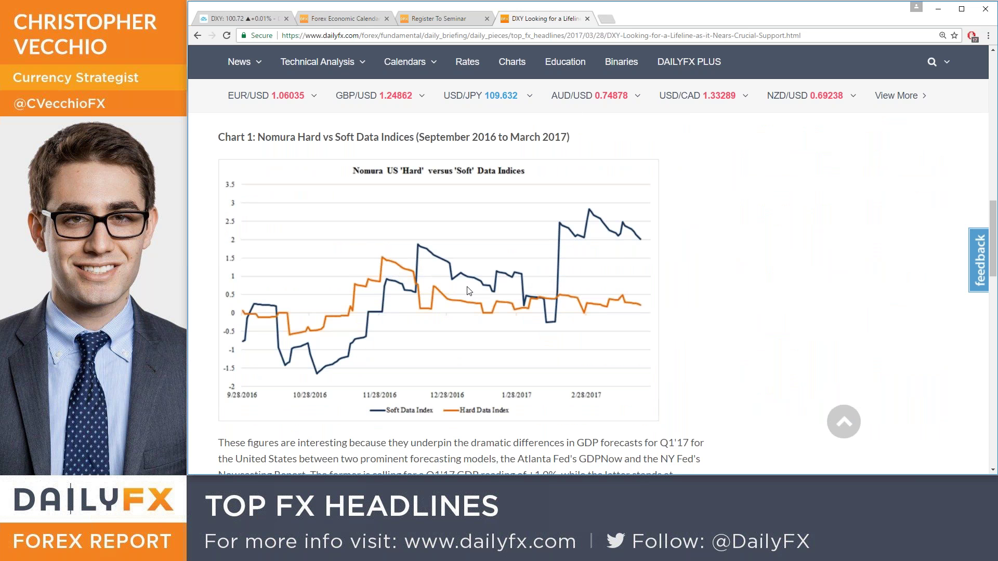
- Scroll the article up slightly and go back to the TradingView DXY chart
scroll(477, 290, up, 2)
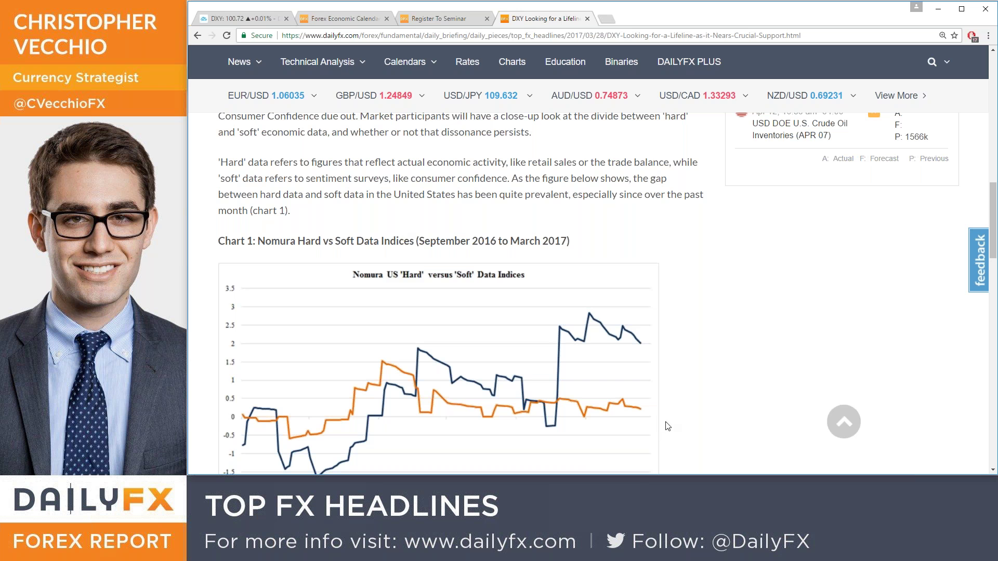
click(267, 20)
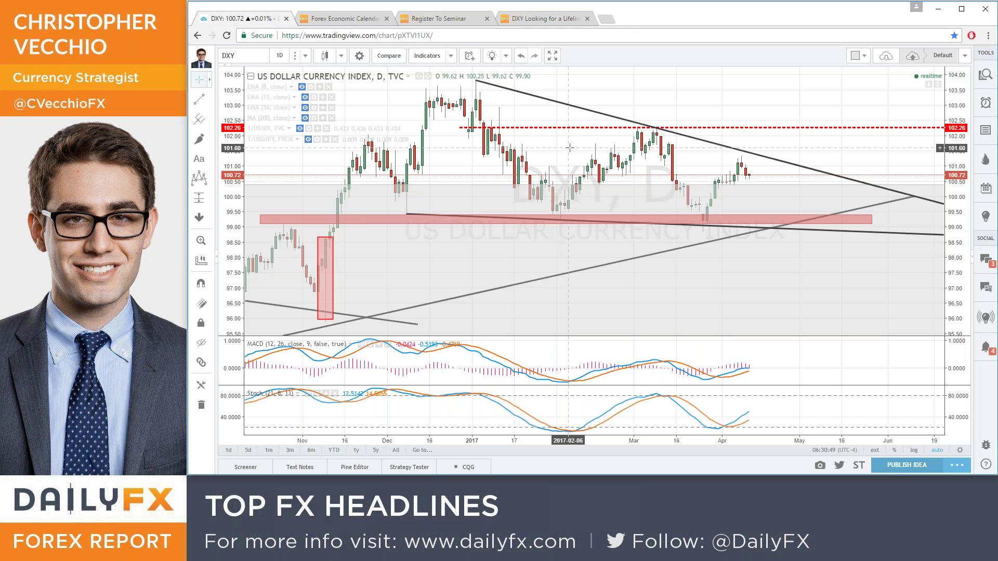
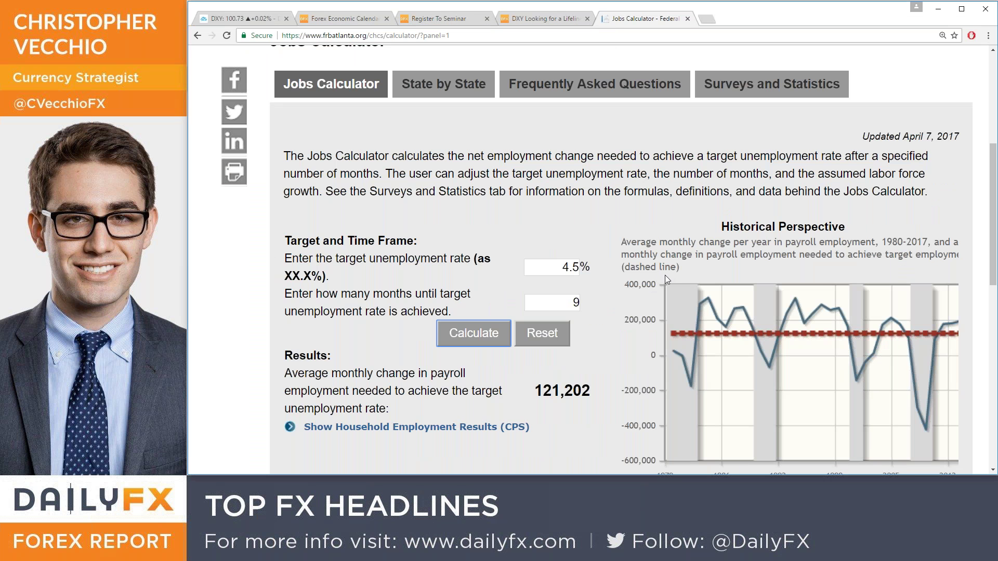
- Highlight the current 121,202 monthly payroll result in the Jobs Calculator
scroll(666, 279, down, 1)
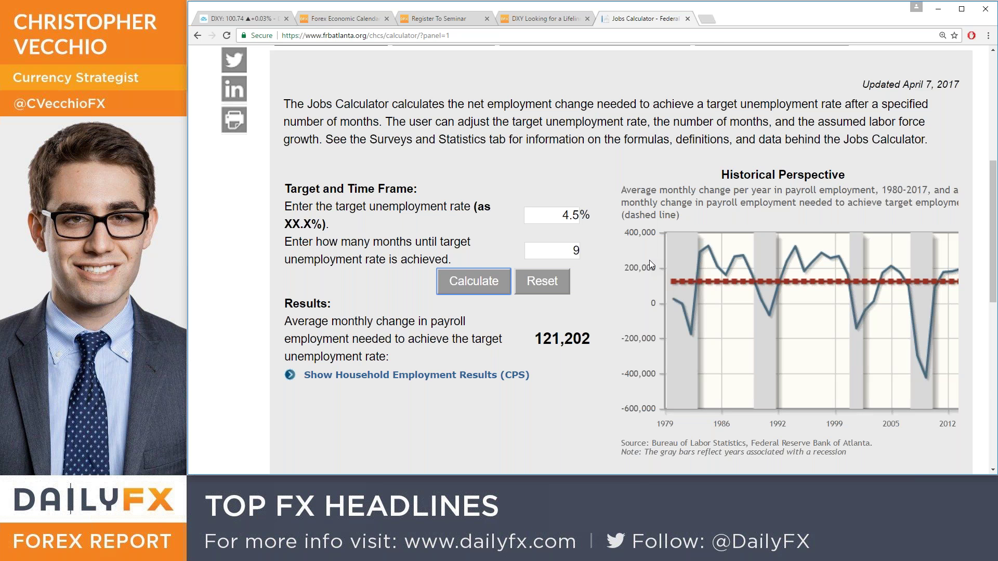
click(596, 250)
drag(532, 340, 589, 337)
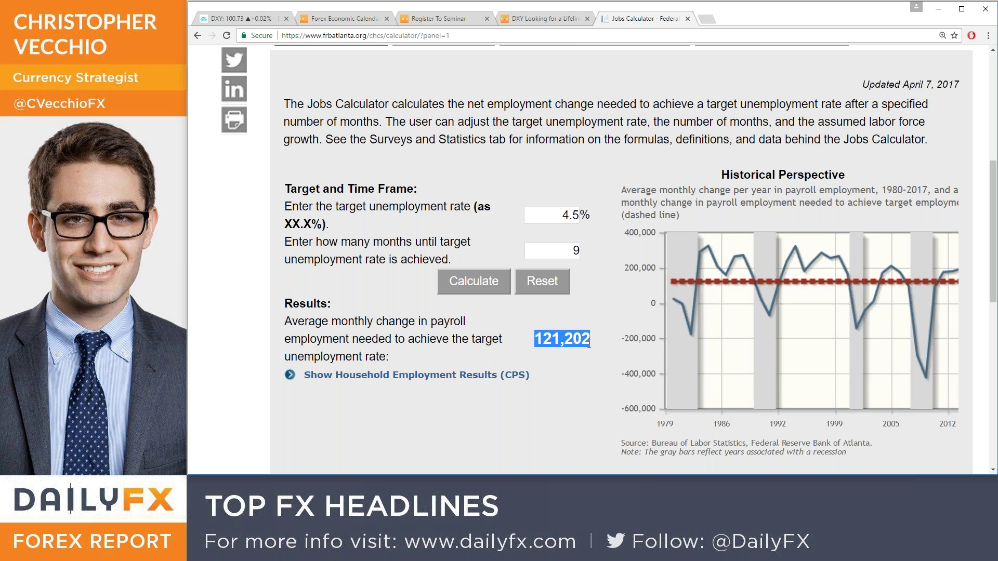
- Change the target unemployment rate from 4.5 to 5, recalculate, and highlight the 35,619 result
double_click(570, 215)
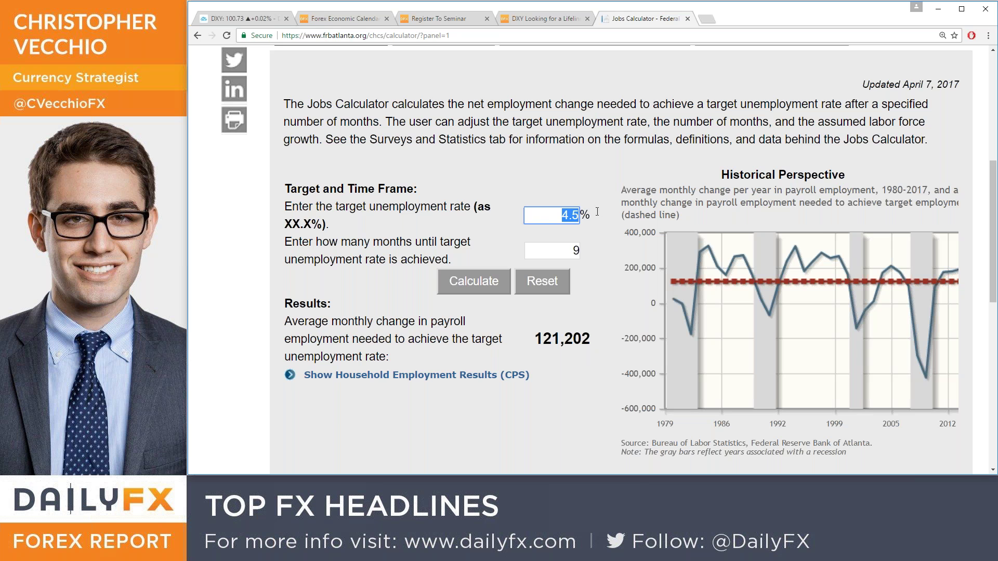
text(5)
click(588, 316)
click(478, 295)
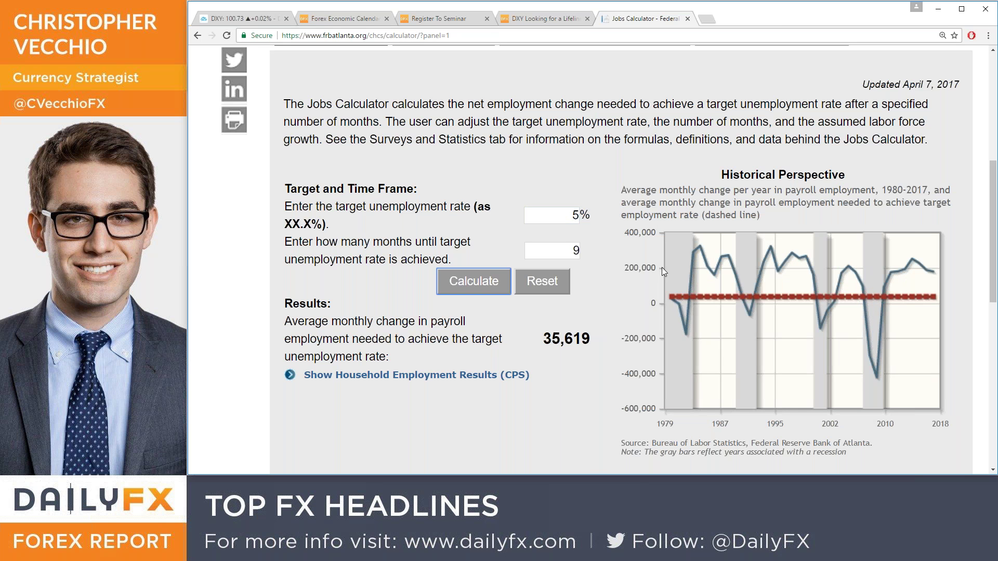
drag(540, 339, 599, 327)
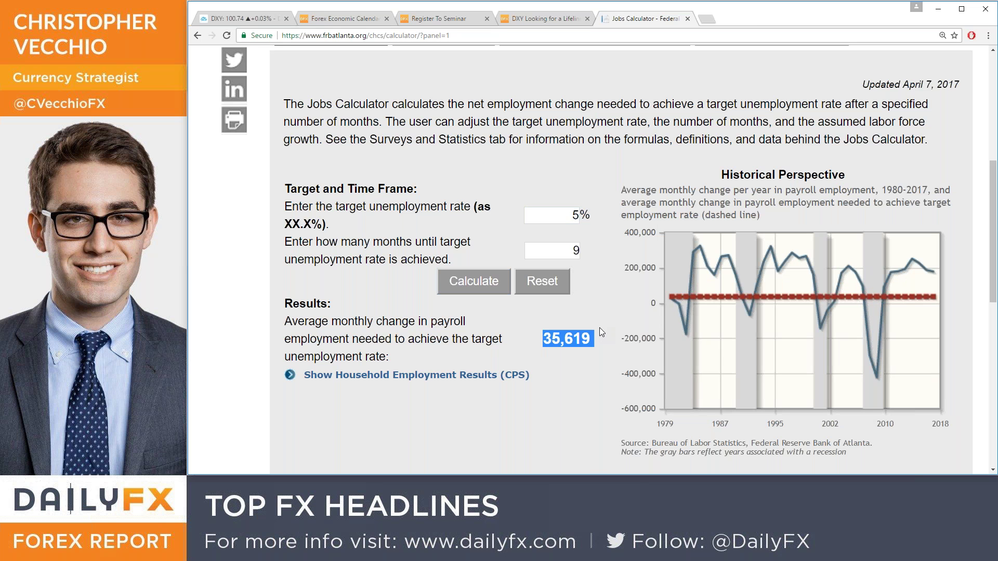
- Switch to the DXY TradingView tab and zoom the daily chart out and back in
click(230, 22)
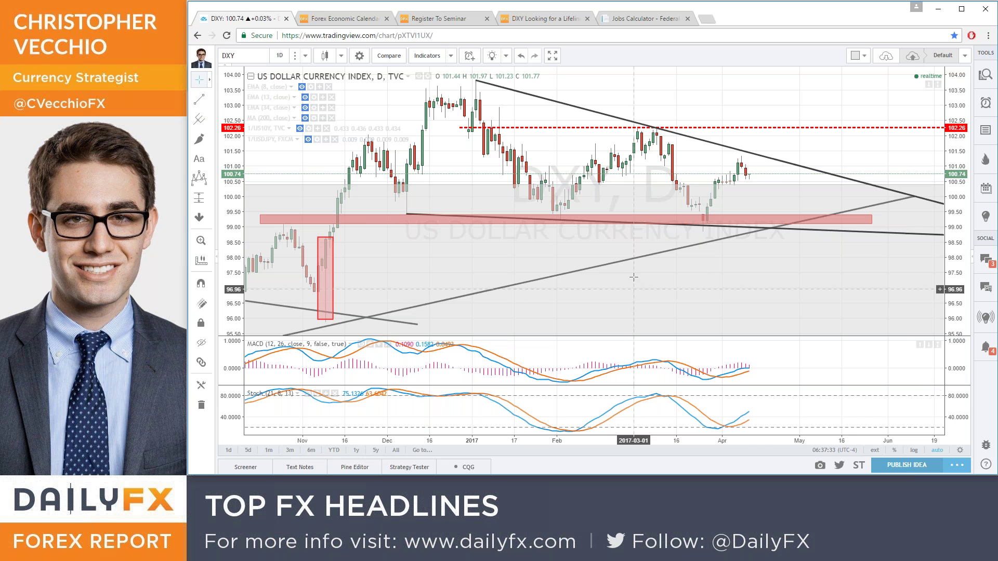
scroll(618, 235, down, 3)
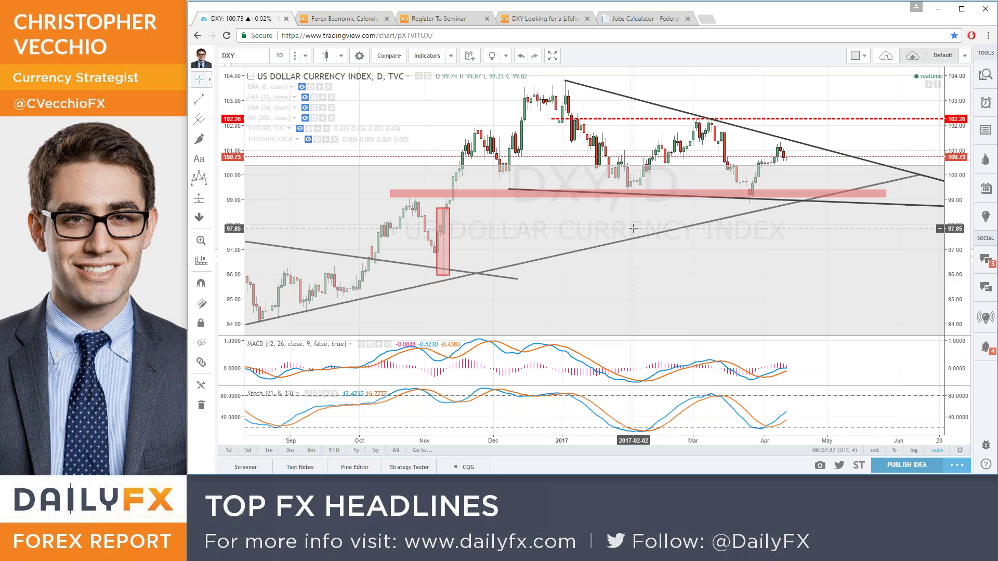
scroll(633, 228, up, 2)
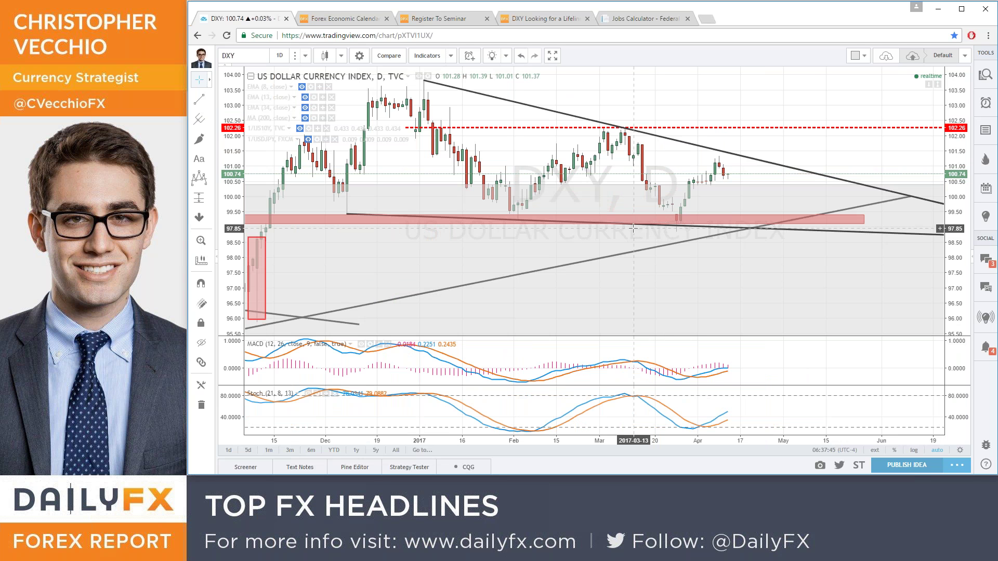
- Load USDCAD, then AUDUSD, then XAUUSD through the symbol search
text(usdcad)
key(Return)
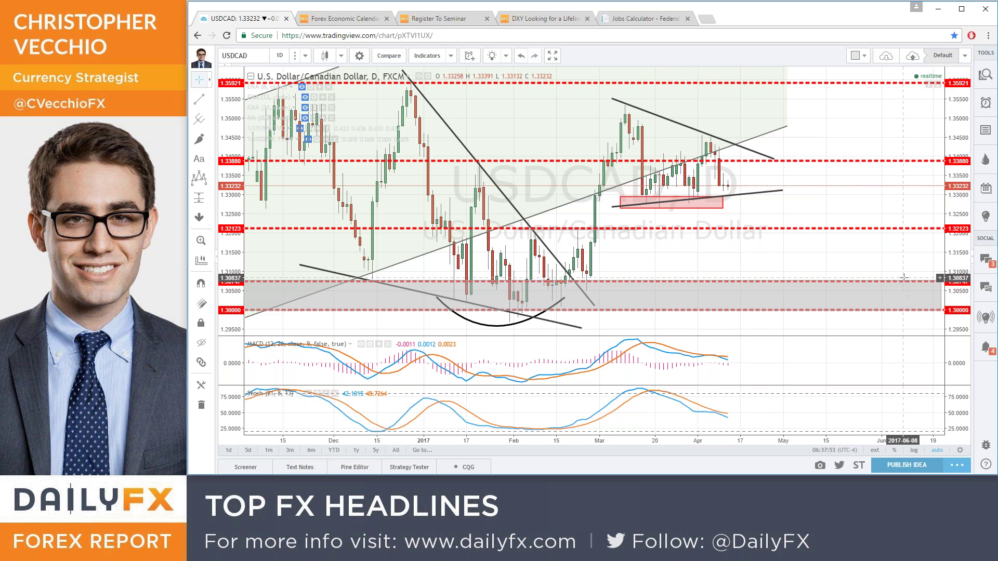
text(audusd)
key(Return)
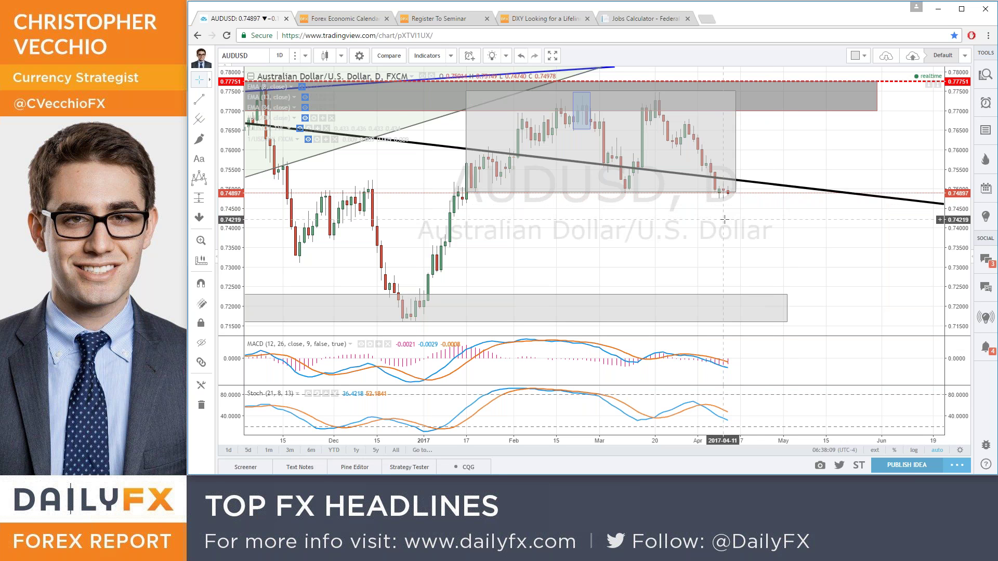
text(XAUUSD)
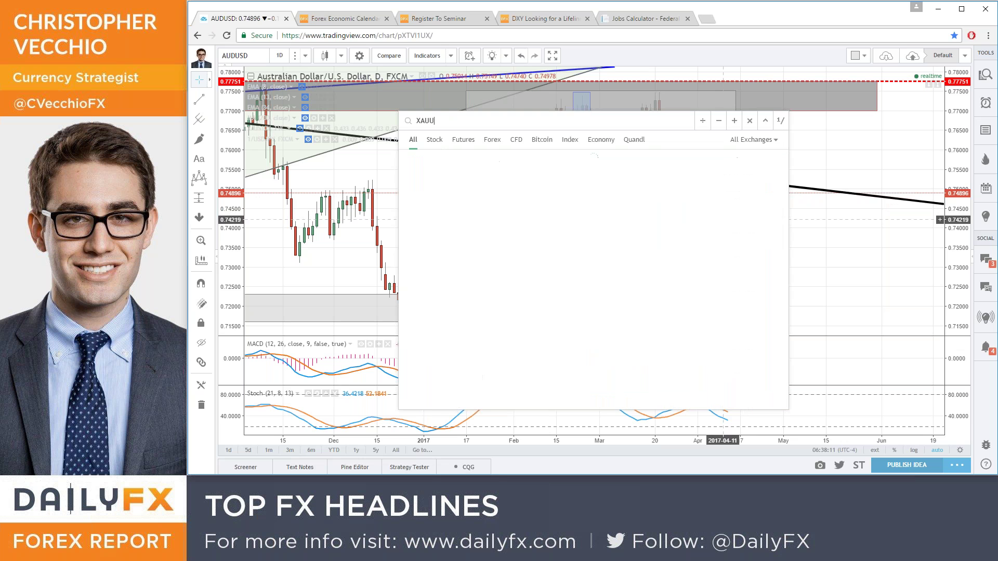
key(Return)
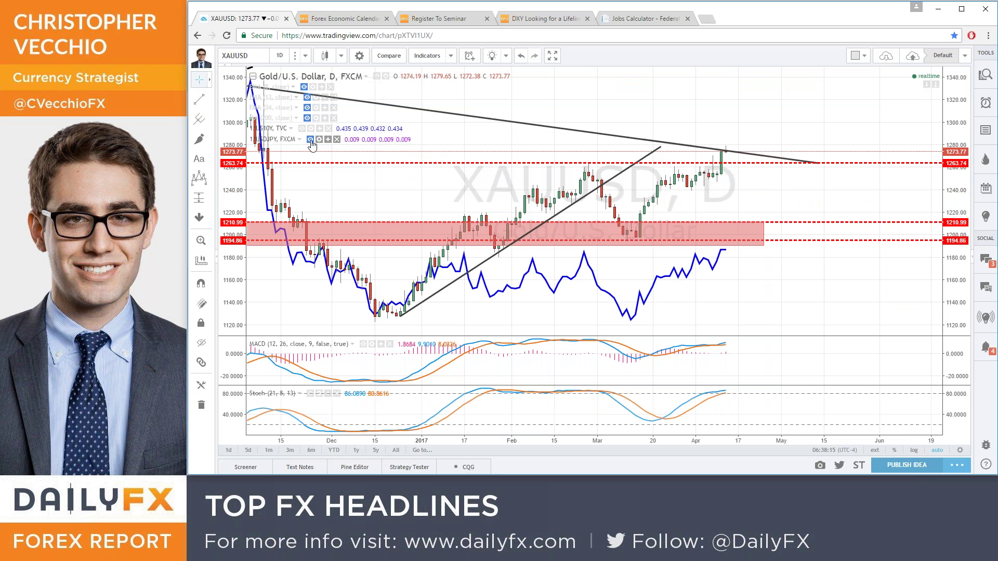
- Set the Gold/US Dollar chart interval to 4 hours
click(305, 55)
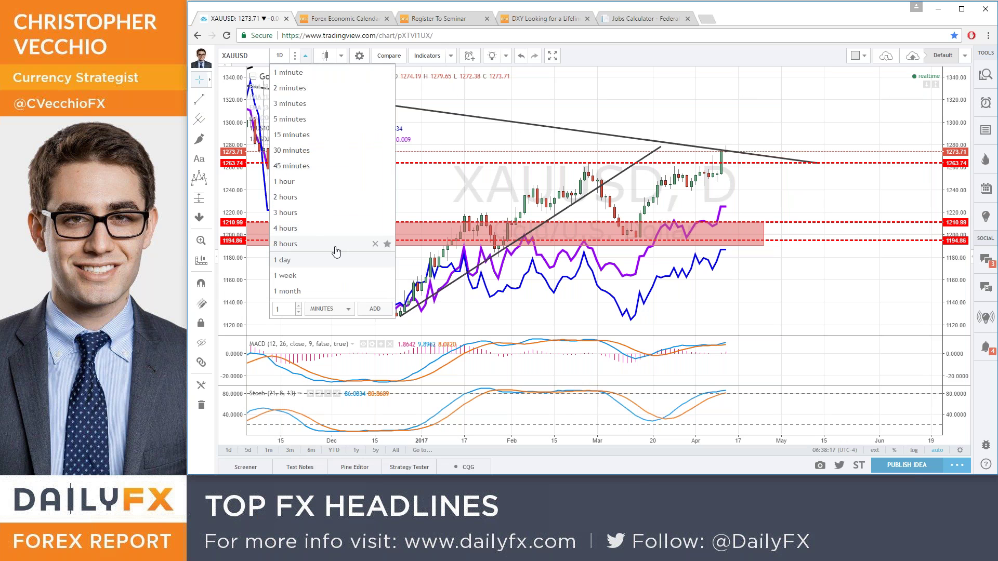
click(322, 231)
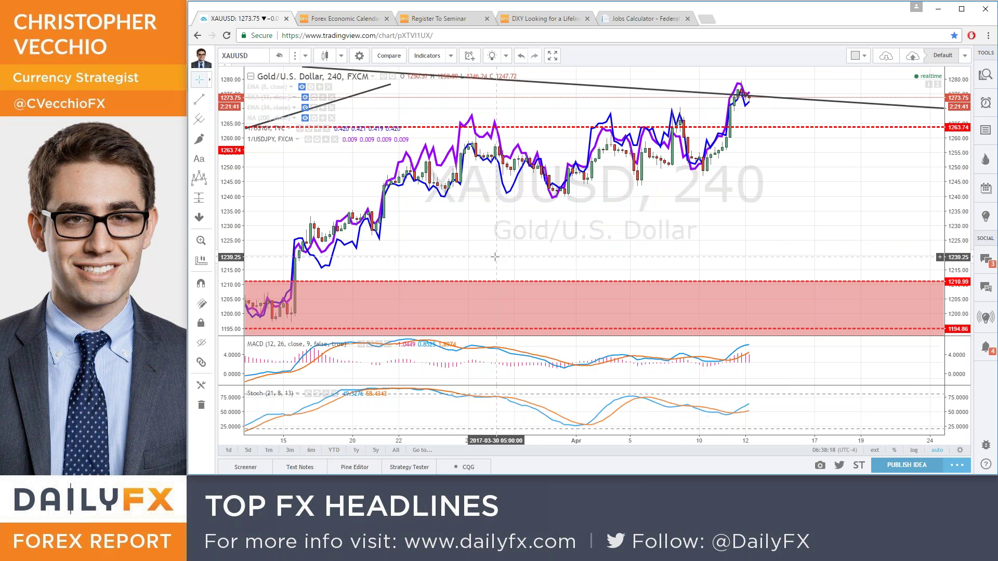
scroll(509, 254, down, 1)
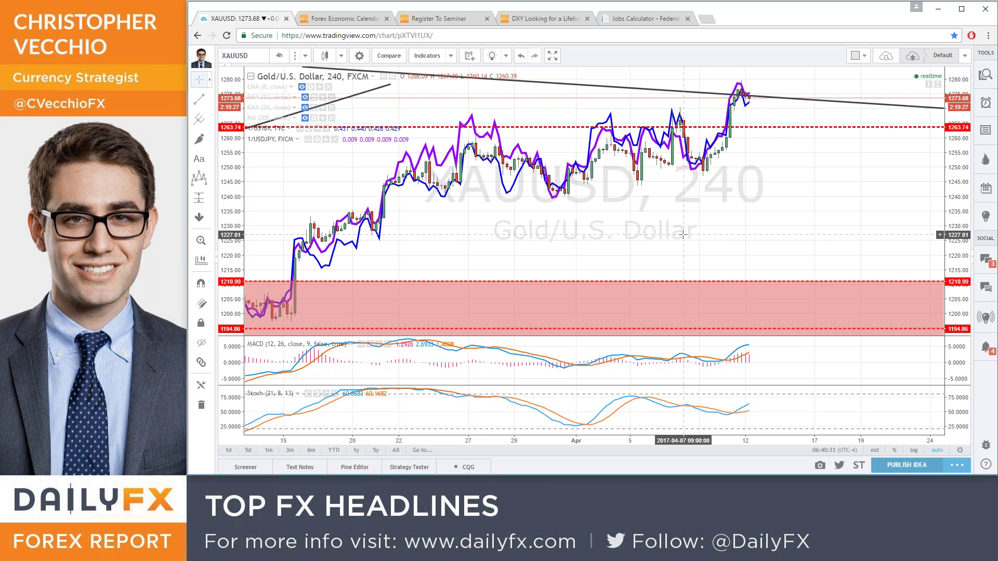
- Load DXY and hide the US10Y and USDJPY comparison lines
text(DXY)
key(Return)
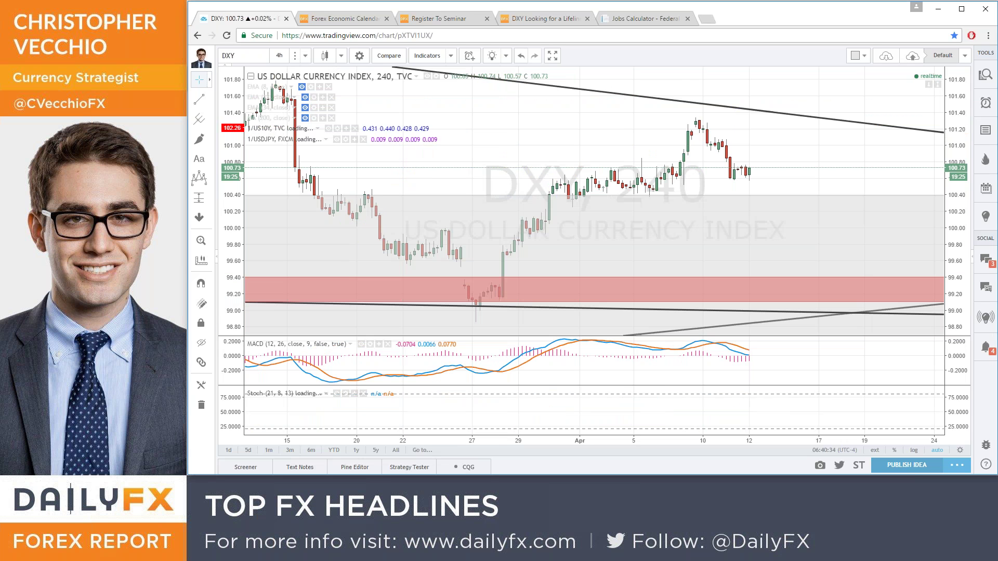
click(301, 128)
scroll(308, 139, down, 3)
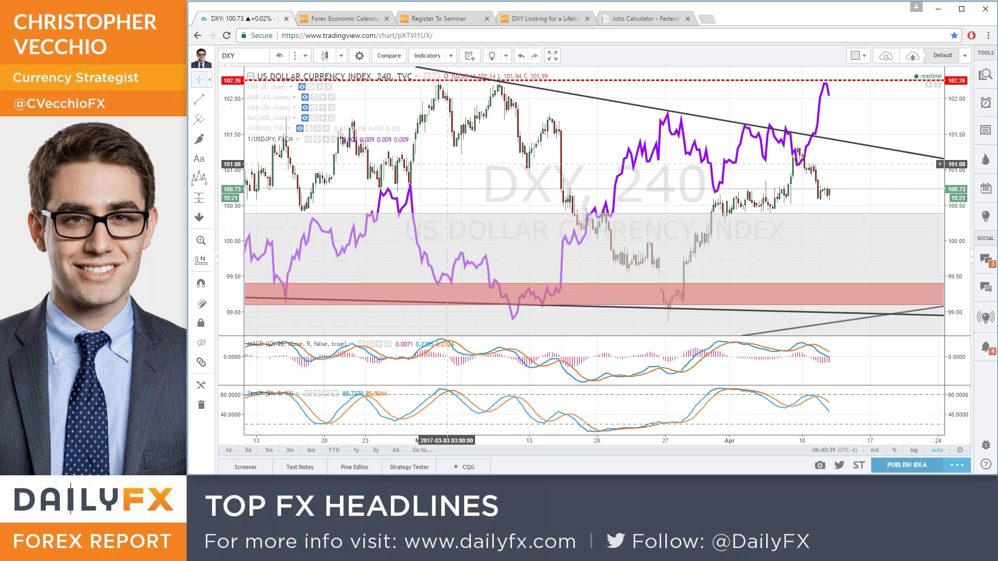
click(308, 139)
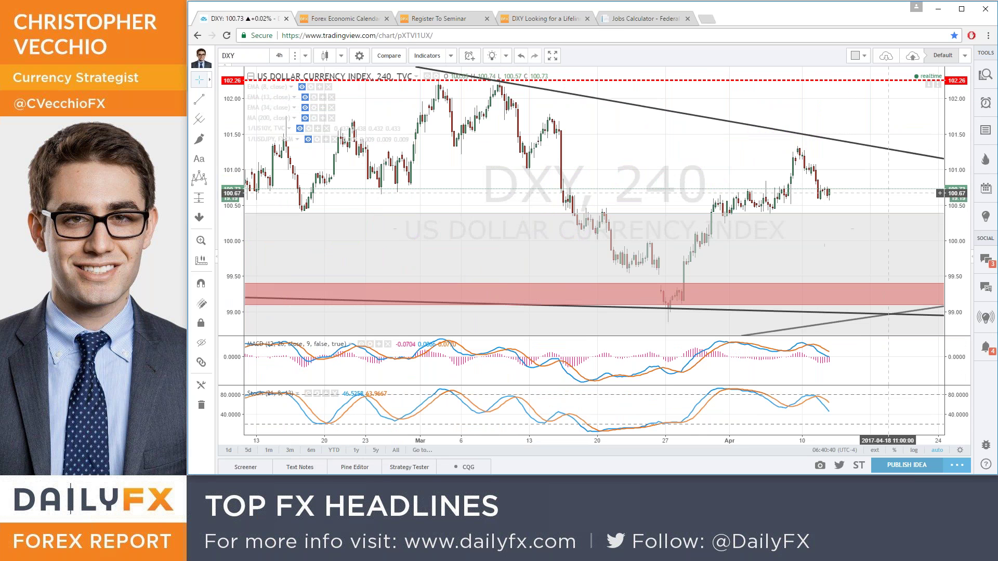
- Pan to mid-March through July and select the rising trendline
scroll(766, 197, down, 3)
drag(766, 196, 530, 198)
click(734, 241)
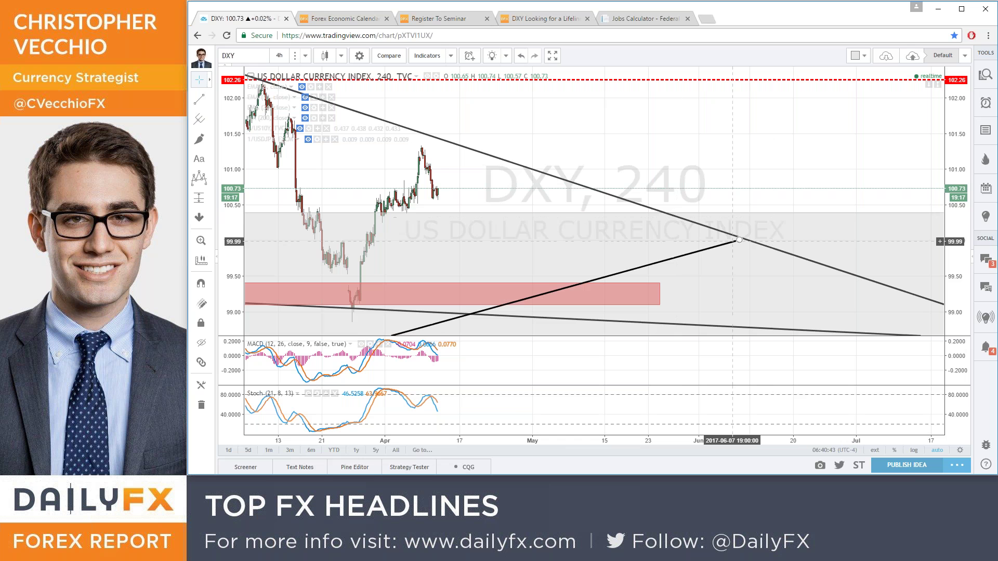
- Zoom out, pan back to mid-2016 prices, and pick the Trend Line tool
scroll(726, 235, down, 2)
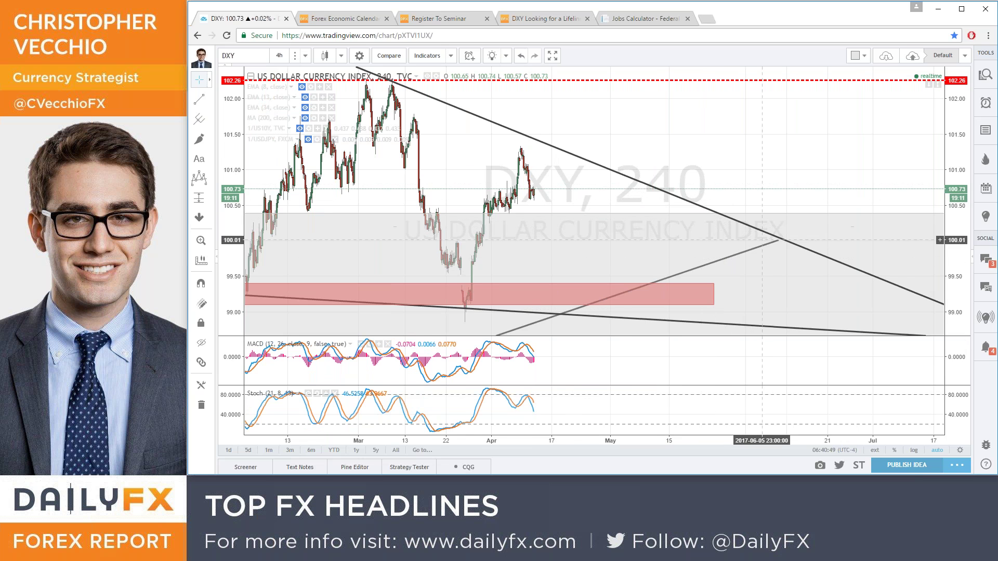
scroll(764, 244, down, 1)
scroll(475, 283, down, 2)
scroll(475, 283, down, 1)
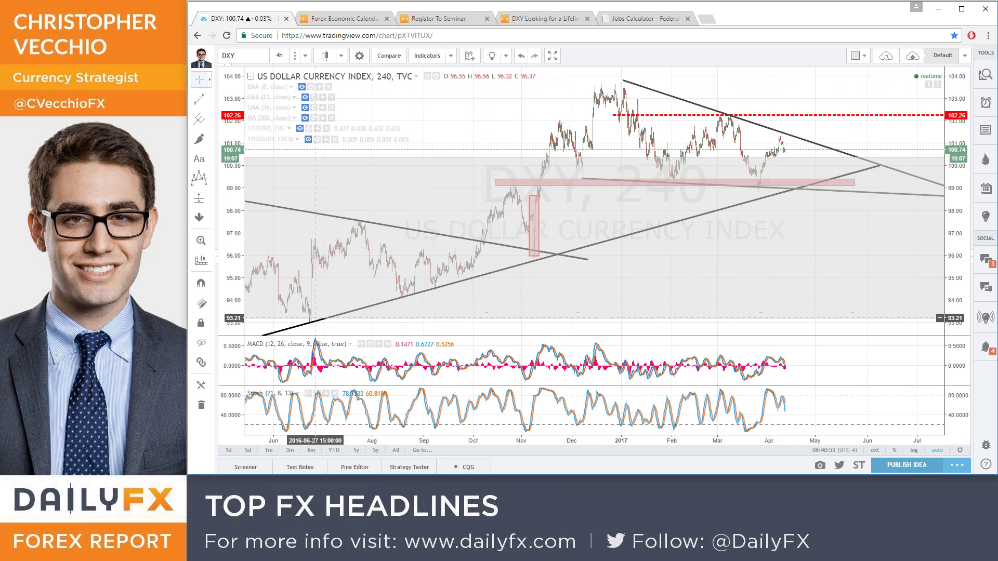
drag(683, 219, 527, 235)
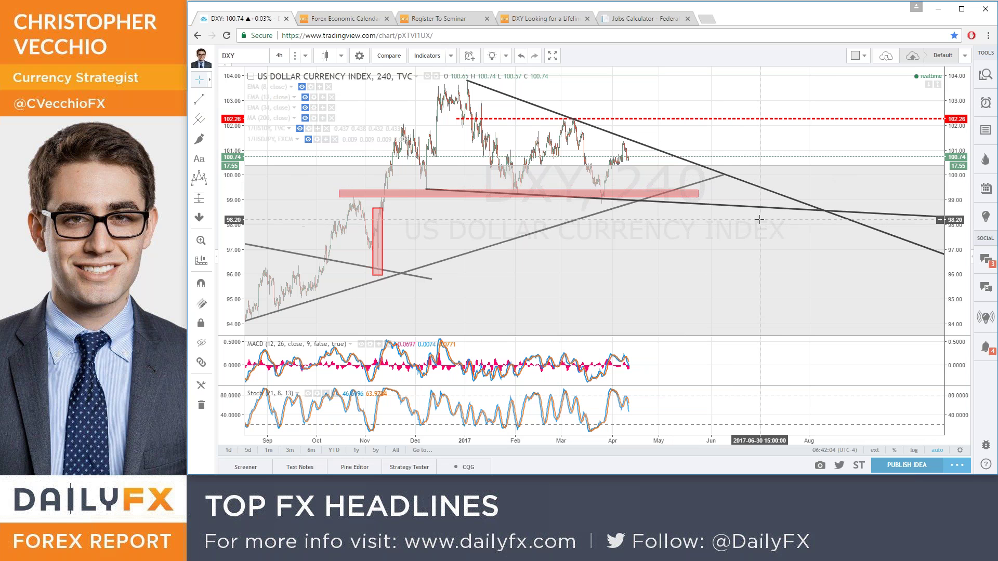
scroll(727, 220, down, 5)
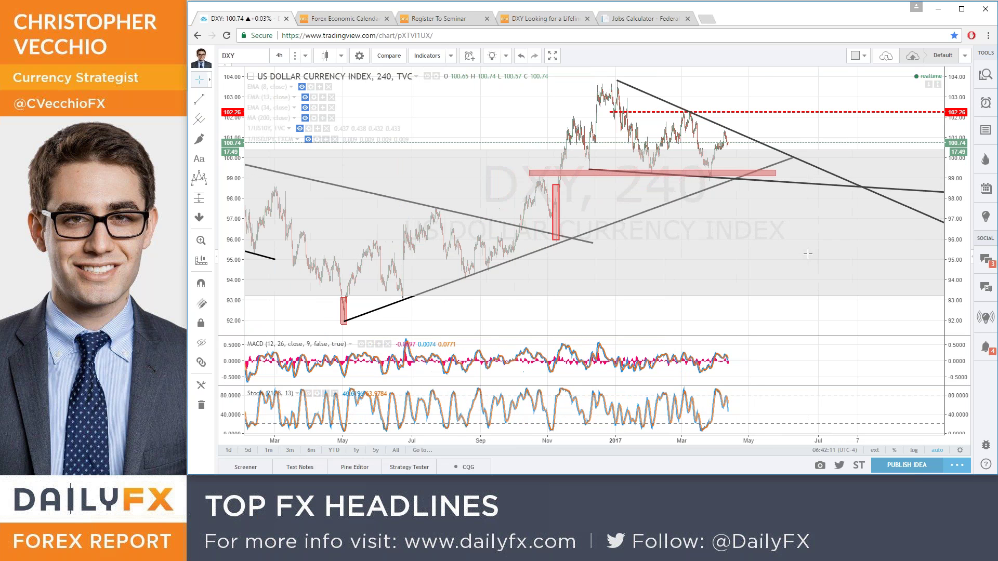
drag(590, 251, 795, 141)
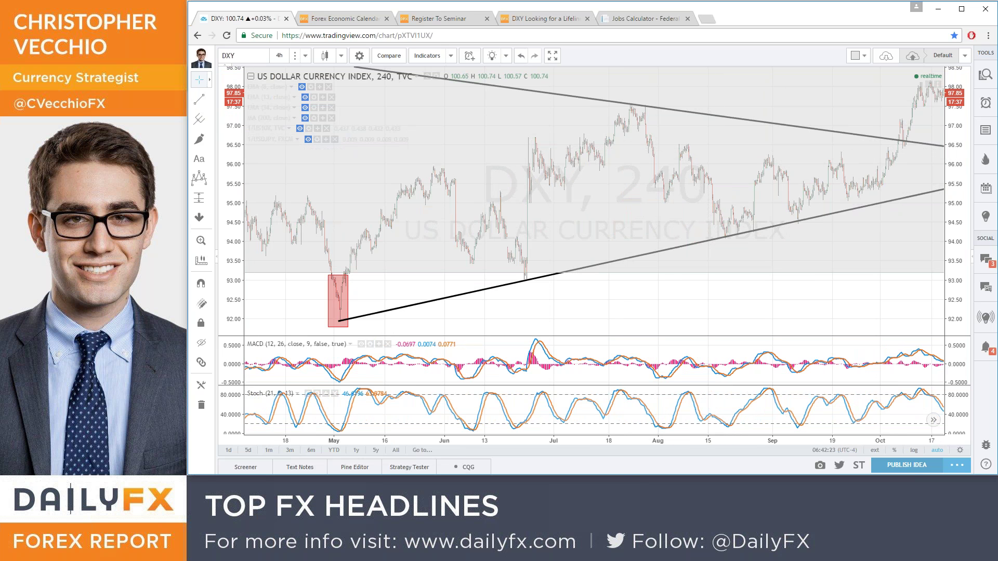
click(199, 99)
- Draw a level line from the August 2016 highs near 96.3 to early October
click(707, 155)
click(919, 154)
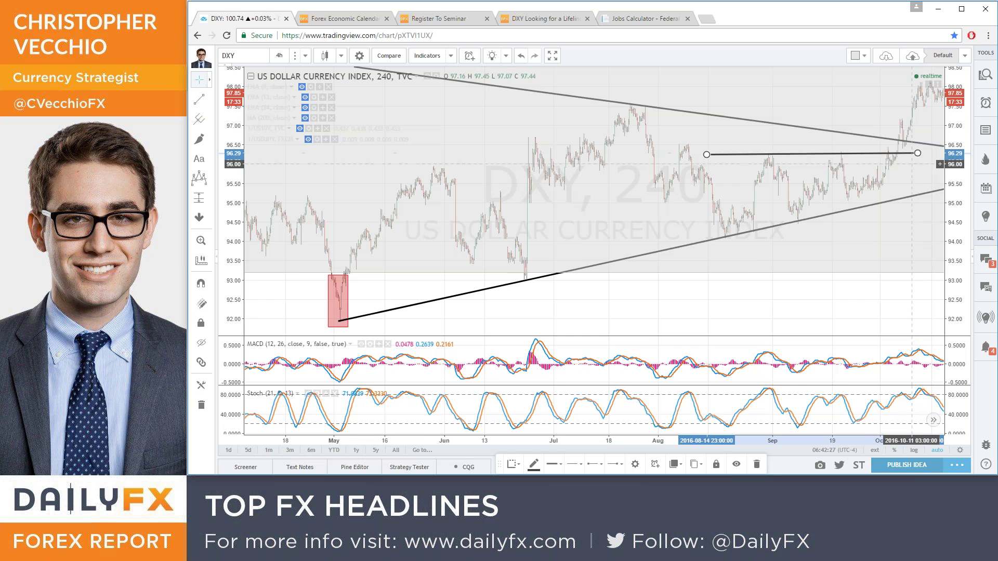
drag(728, 262, 601, 265)
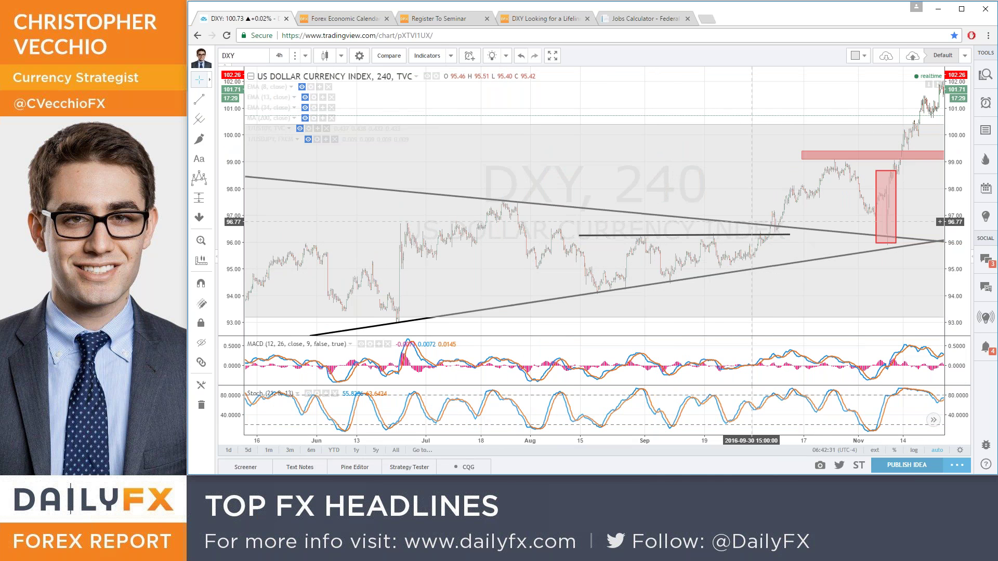
scroll(769, 244, up, 3)
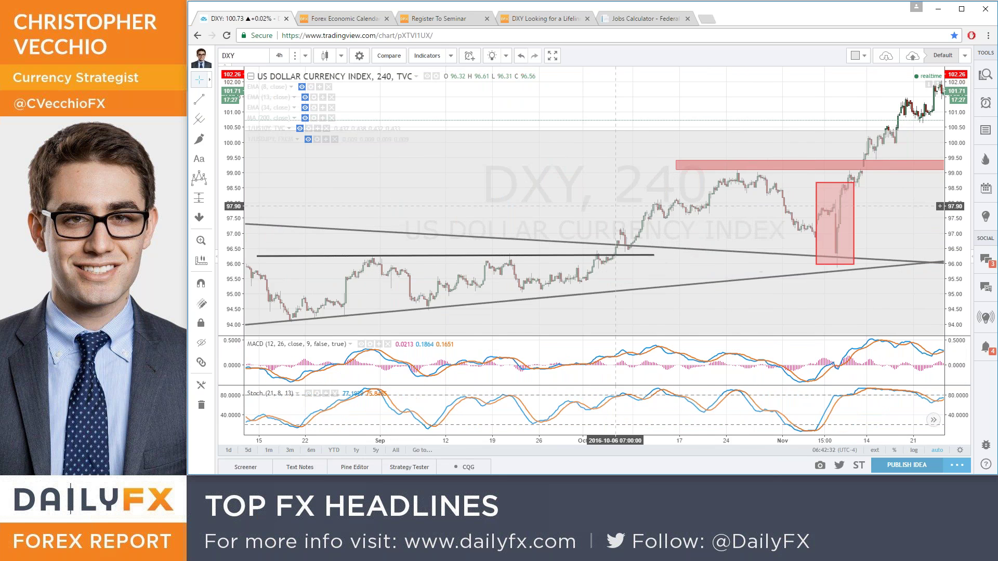
- Pan the chart forward through December into the recent 2017 price action
drag(615, 206, 533, 208)
scroll(592, 188, down, 2)
scroll(592, 188, down, 2)
scroll(789, 194, down, 2)
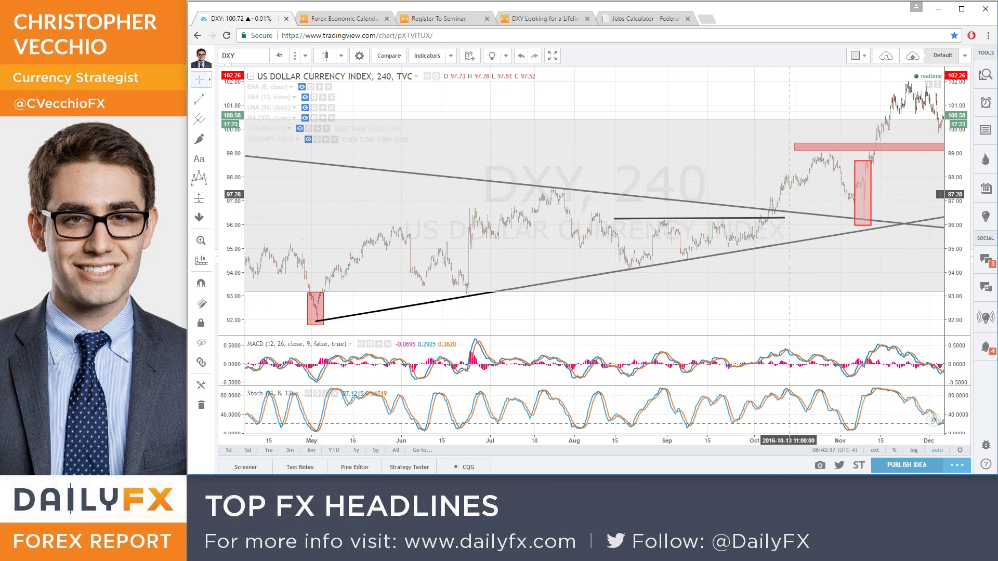
drag(817, 98, 713, 103)
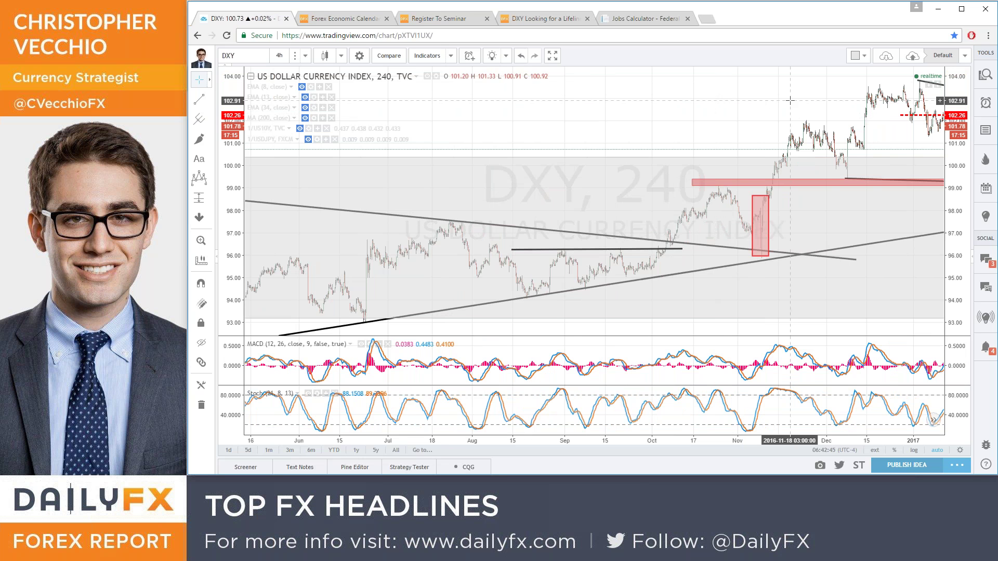
drag(790, 100, 306, 99)
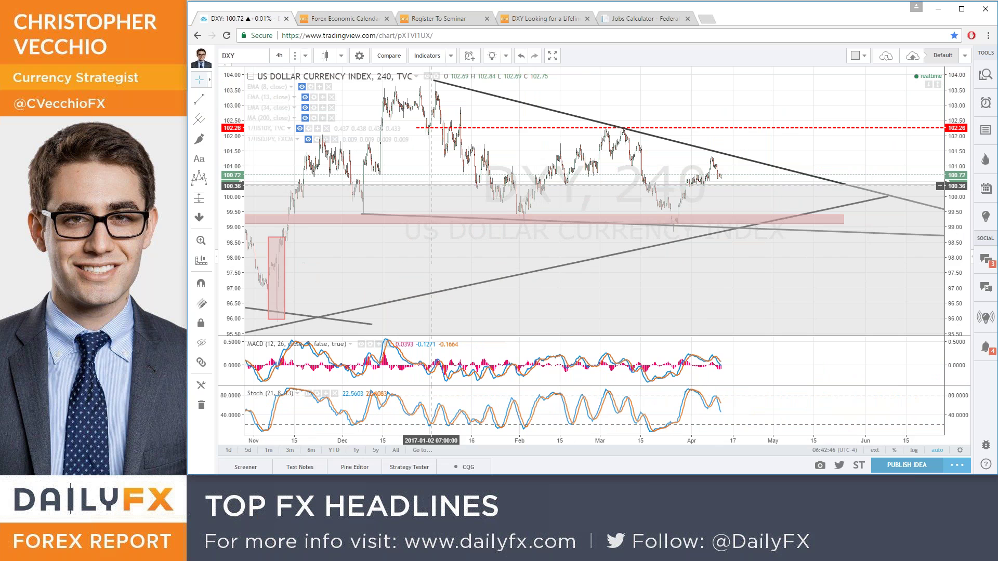
click(305, 55)
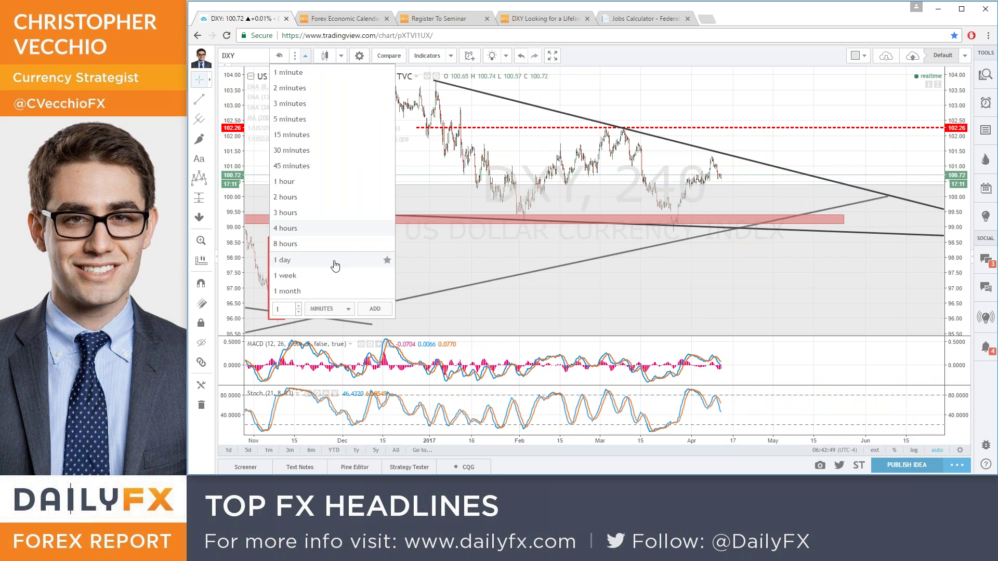
- Switch DXY to 1-day candles and pan the daily chart back to mid-2016
click(335, 265)
drag(576, 121, 774, 194)
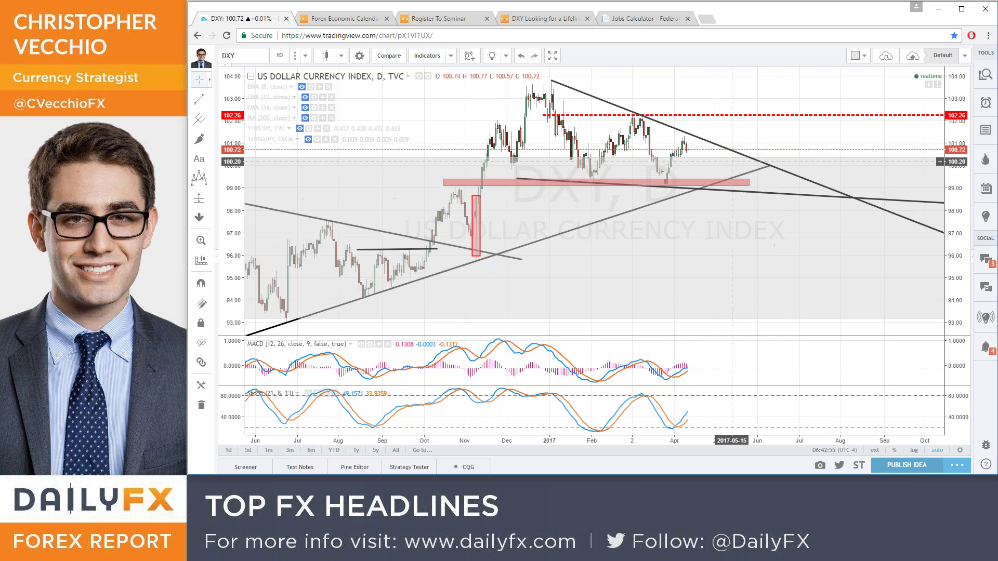
drag(674, 103, 700, 102)
scroll(700, 102, up, 2)
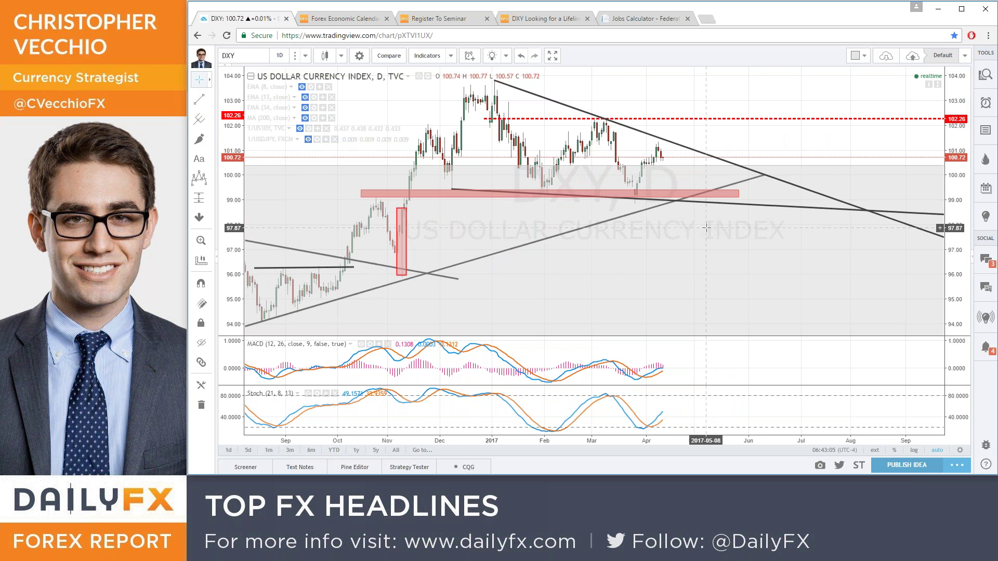
click(434, 18)
- Open the Webinars Calendar and the Apr 13 Central Bank Weekly registration form
mouse_move(426, 120)
click(439, 171)
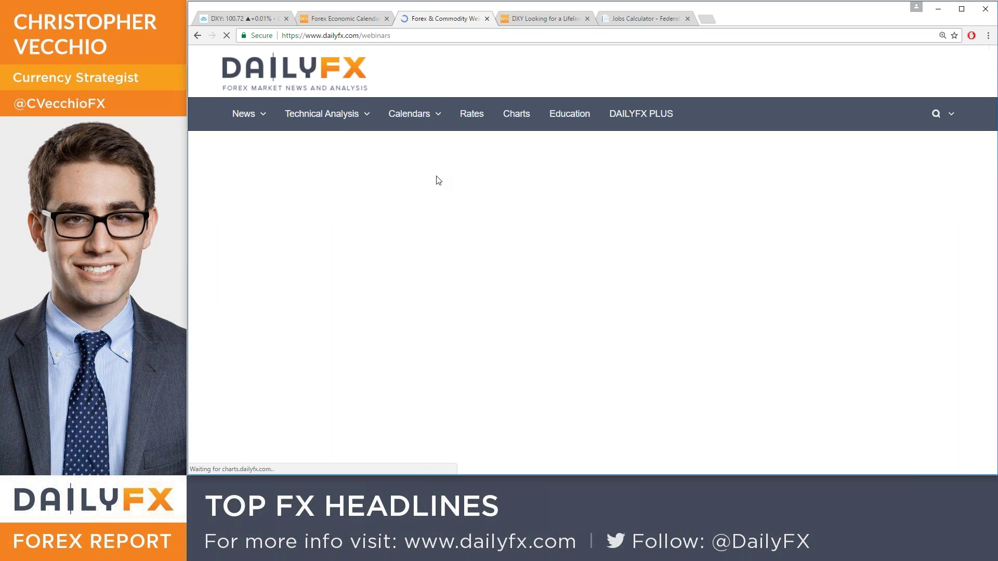
scroll(468, 249, down, 10)
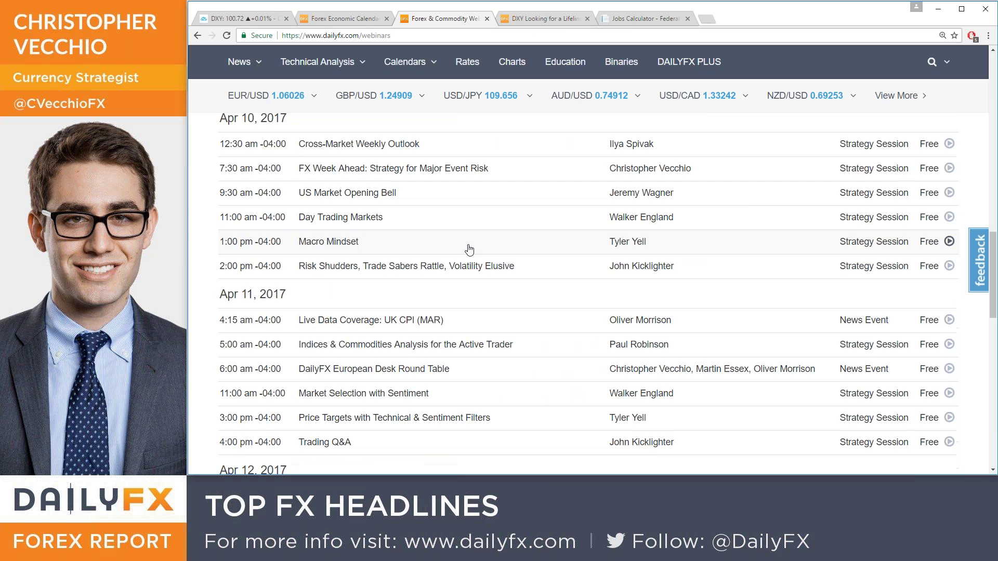
scroll(469, 250, down, 10)
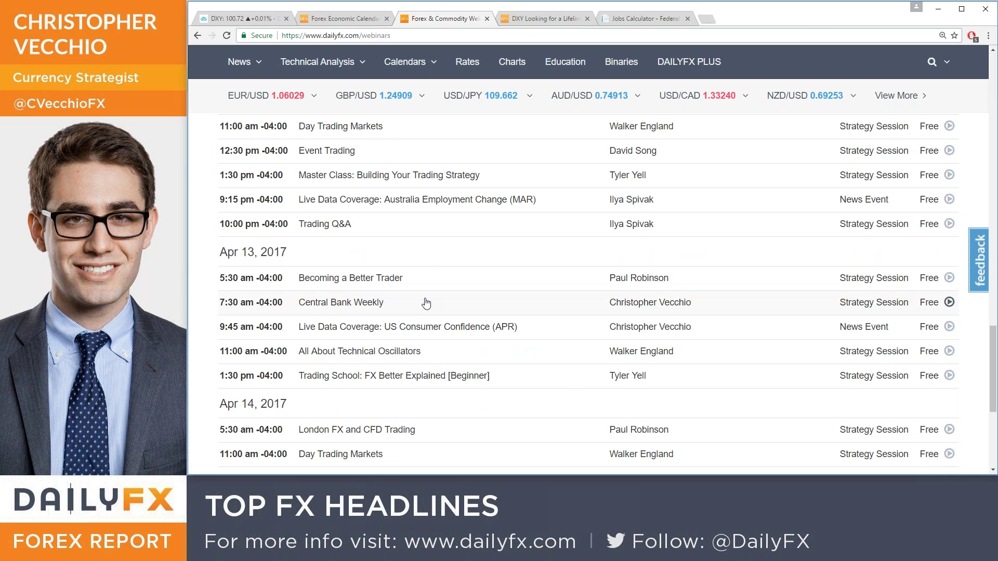
click(426, 303)
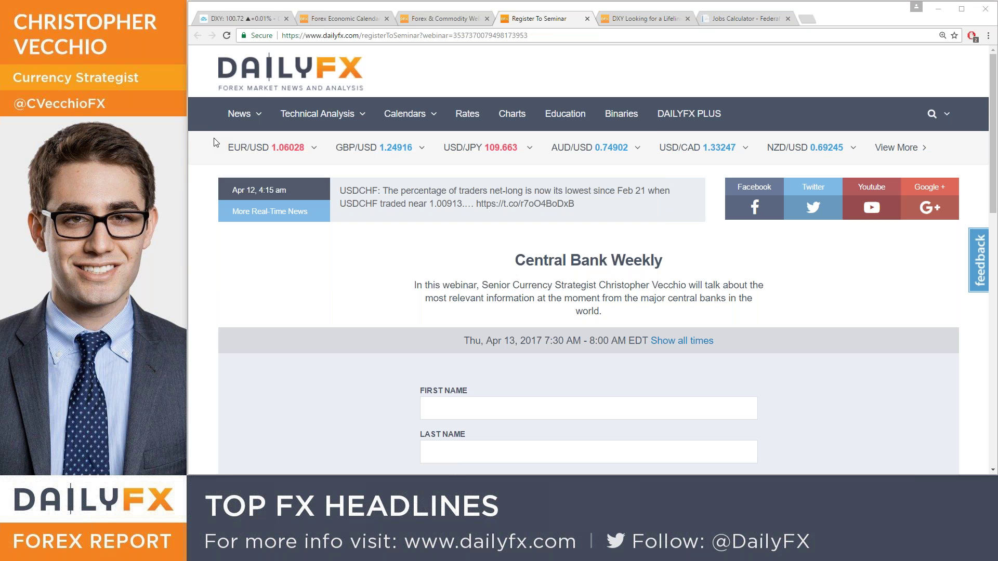
mouse_move(236, 141)
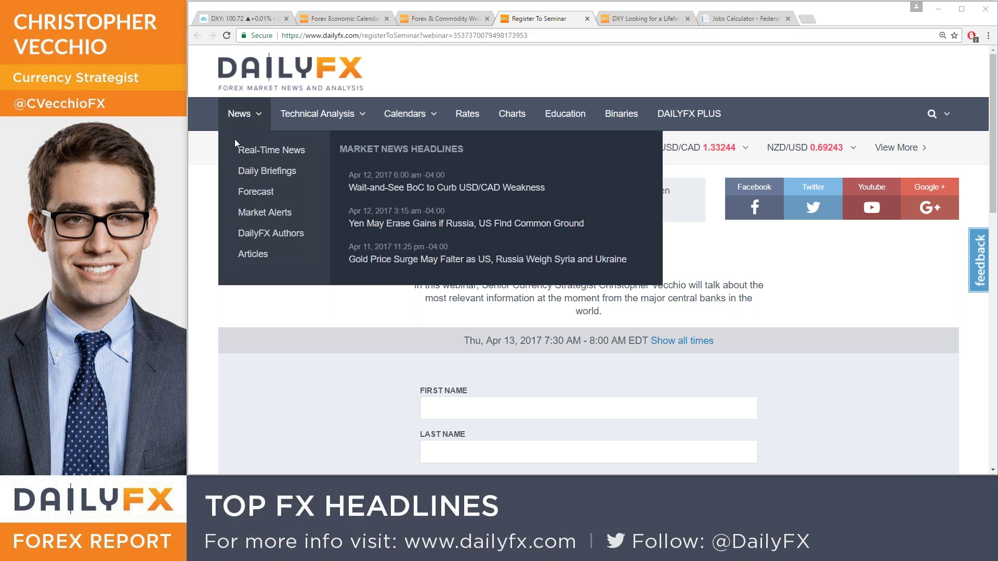
- Open DailyFX Real-Time News and go from the strategist's tweet to their Twitter profile
click(260, 150)
scroll(591, 260, down, 1)
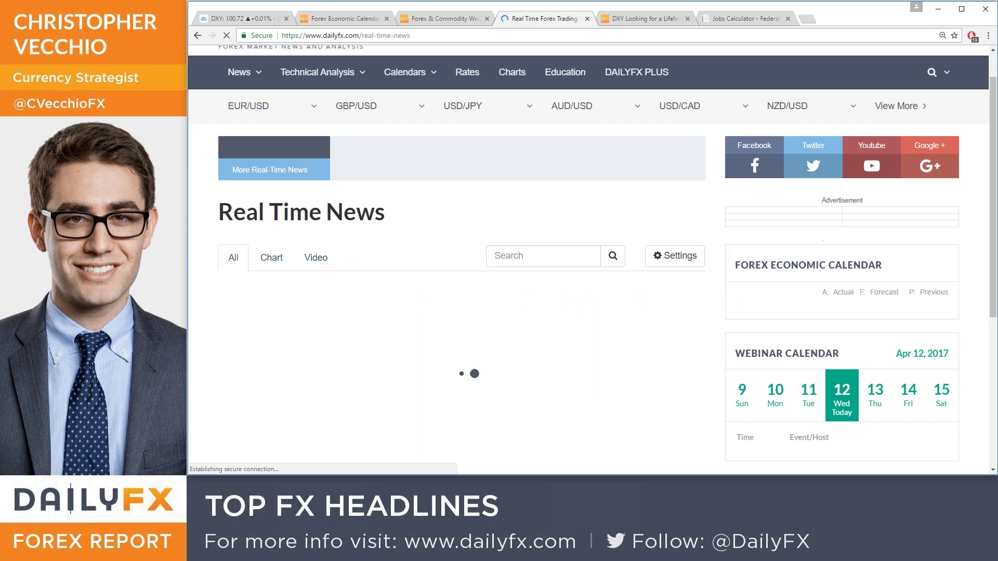
scroll(239, 151, down, 3)
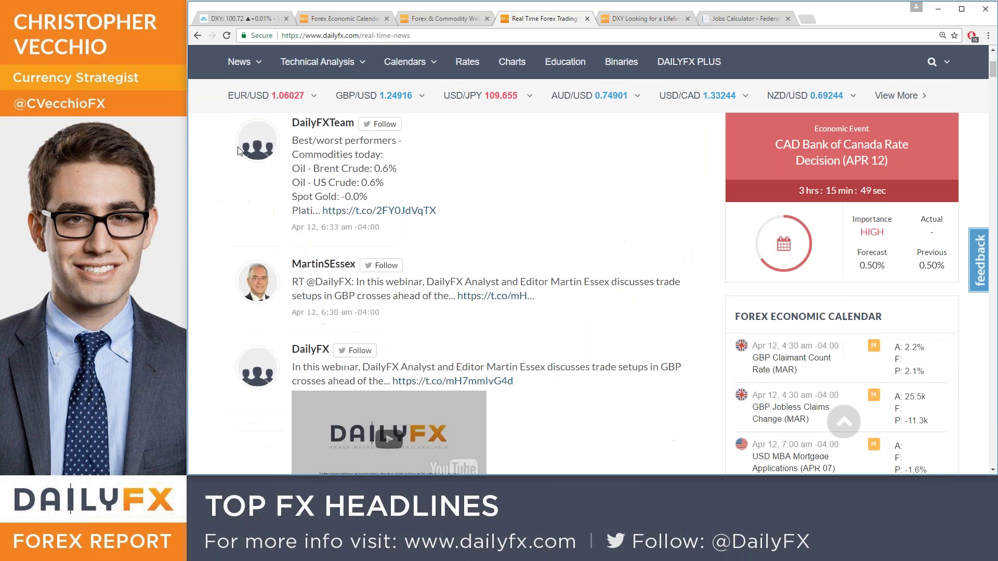
scroll(267, 290, down, 7)
scroll(267, 290, down, 8)
click(369, 389)
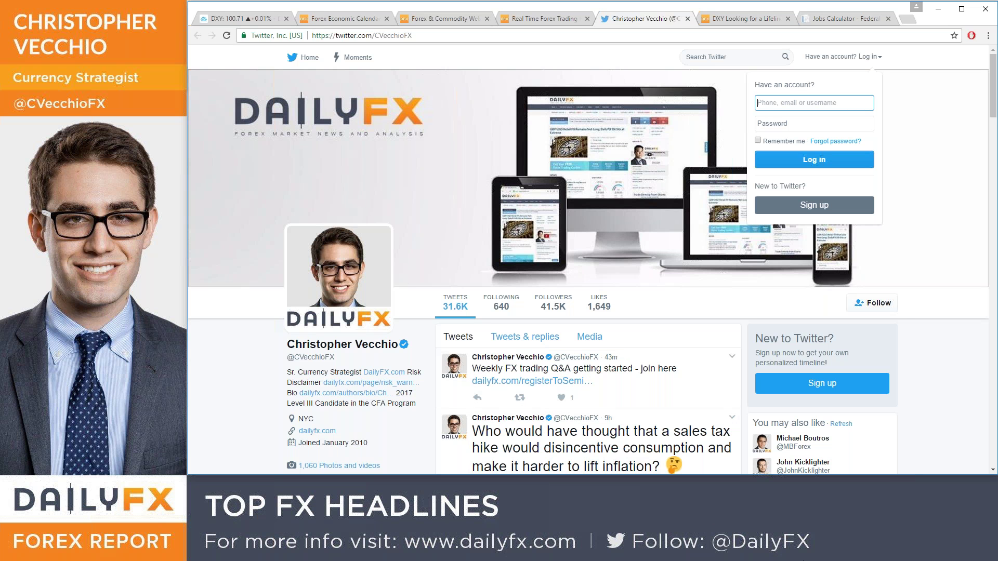
- Go back to the TradingView DXY daily chart tab and zoom out
click(245, 19)
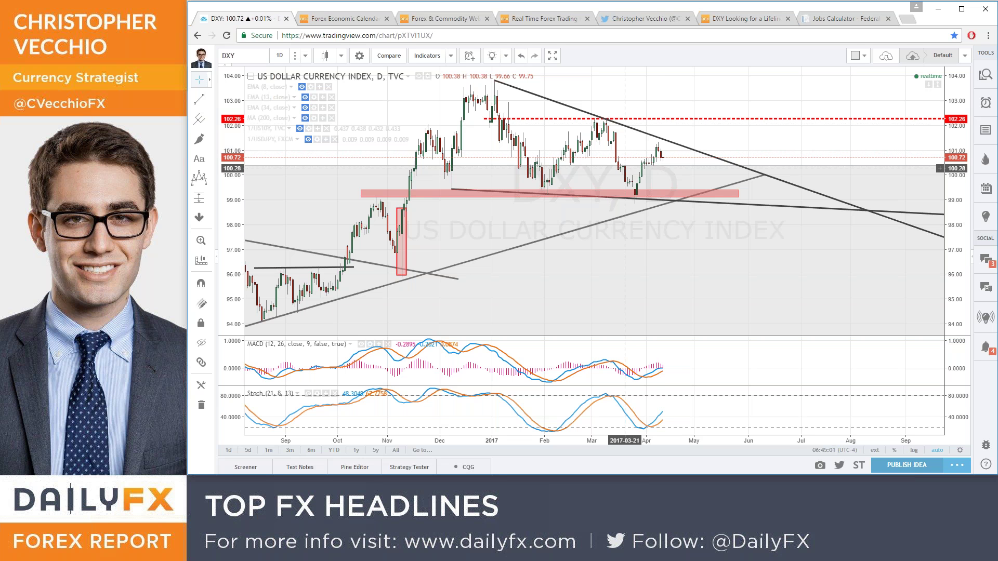
scroll(624, 168, down, 4)
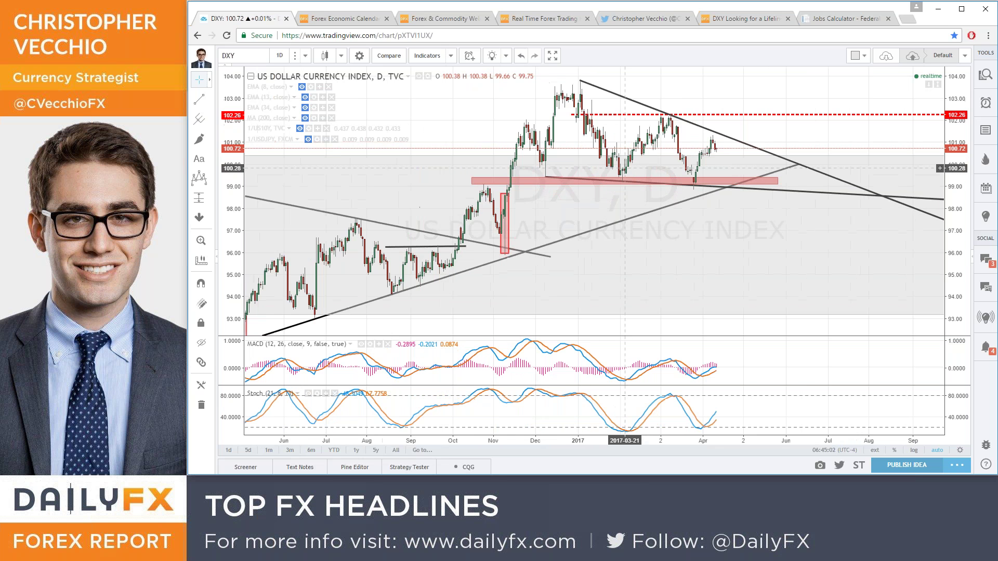